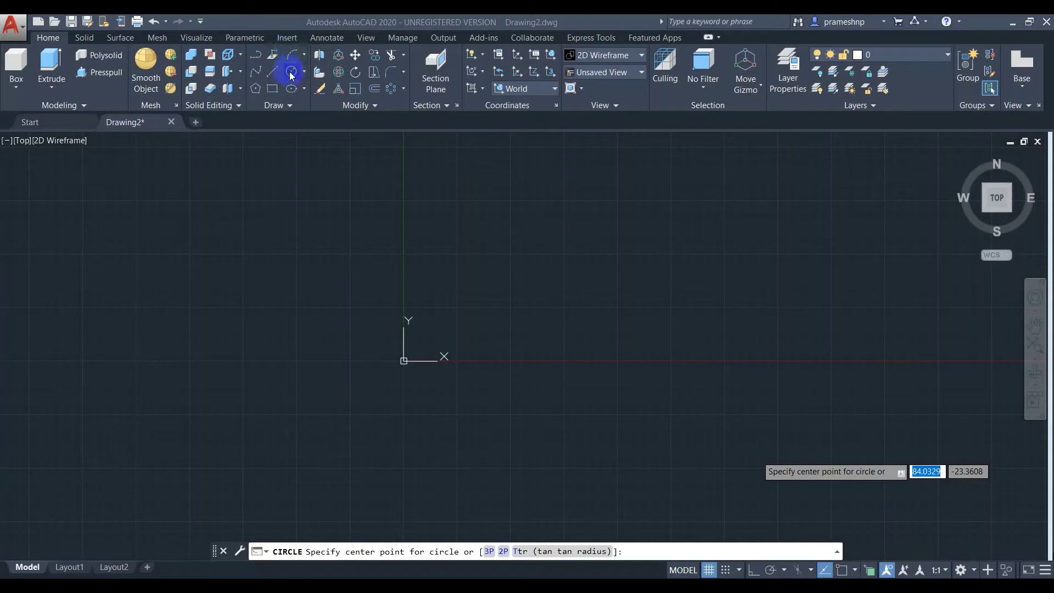
Draw a radius-20 circle and a concentric radius-3 circle
{"action": "left_click", "coordinate": [538, 263]}
{"action": "type", "text": "20"}
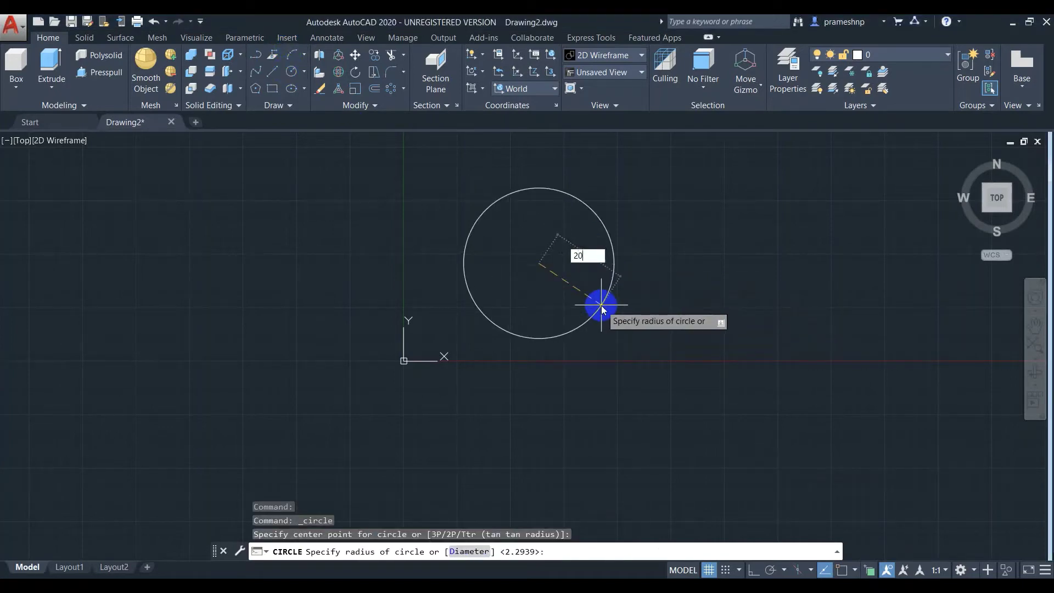
{"action": "key", "text": "Return"}
{"action": "left_click", "coordinate": [292, 72]}
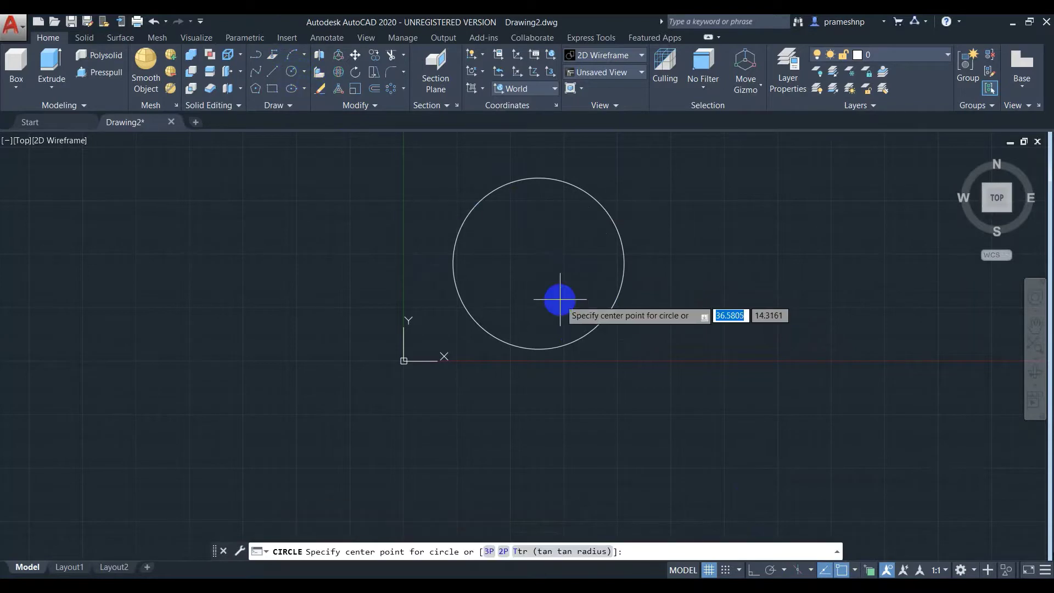
{"action": "left_click", "coordinate": [538, 265]}
{"action": "type", "text": "3"}
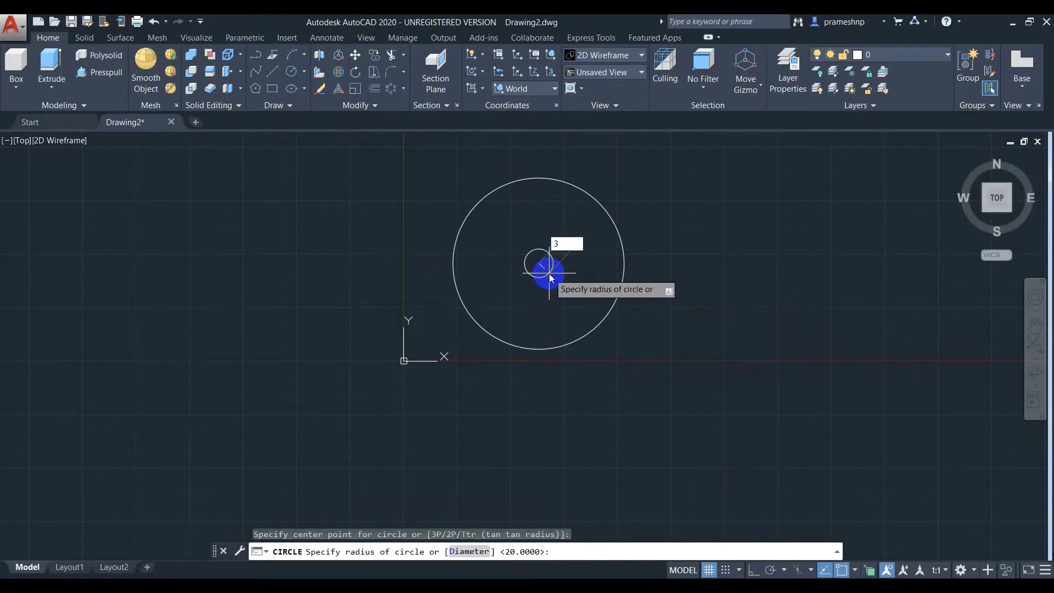
{"action": "key", "text": "Return"}
Draw a 17-unit vertical line rising from the circles' shared centre
{"action": "left_click", "coordinate": [273, 71]}
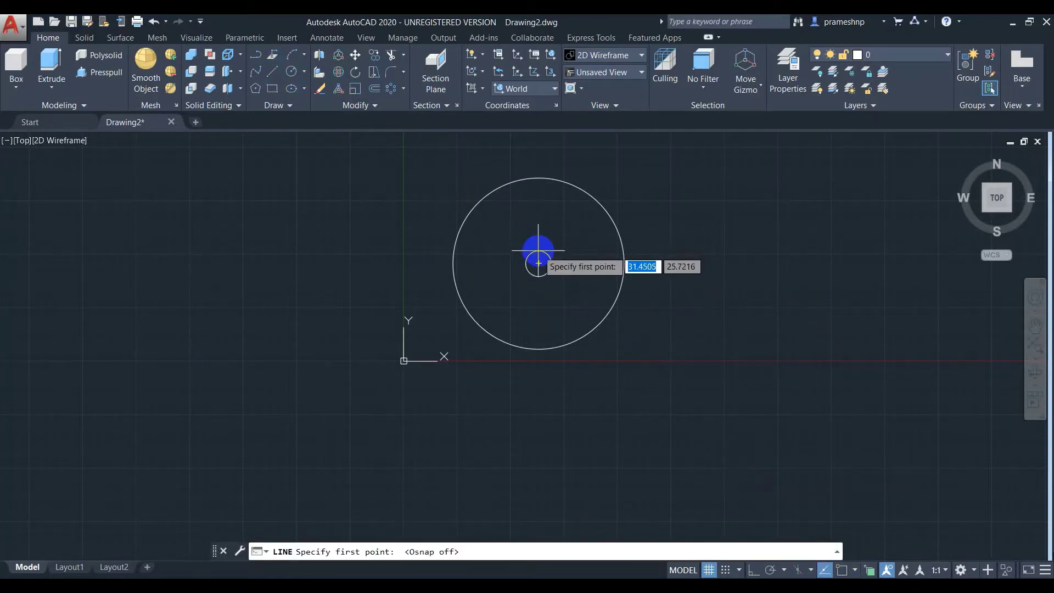
{"action": "left_click", "coordinate": [539, 264]}
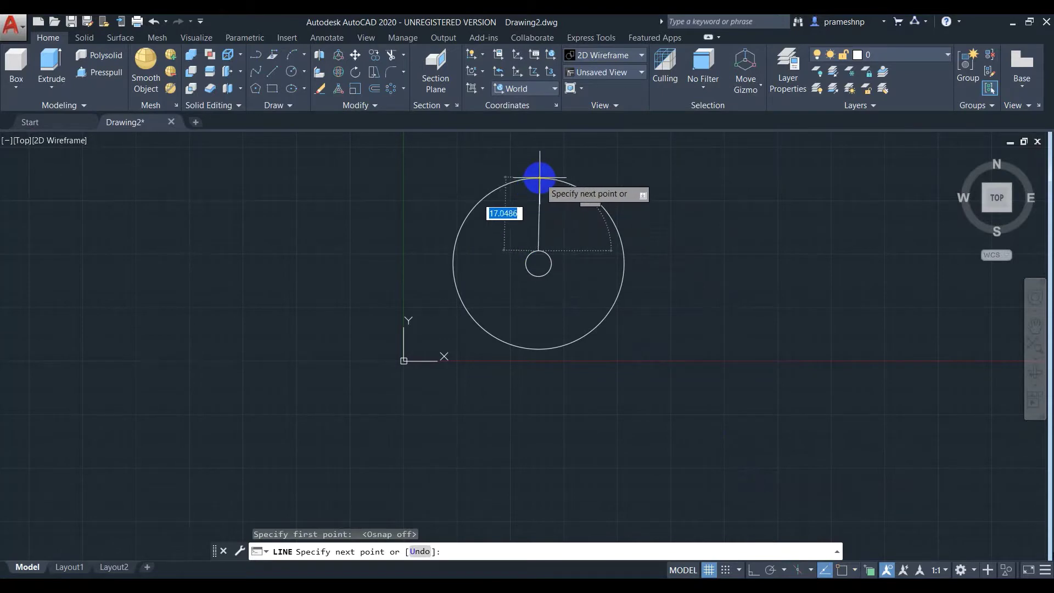
{"action": "type", "text": "17"}
{"action": "key", "text": "Return"}
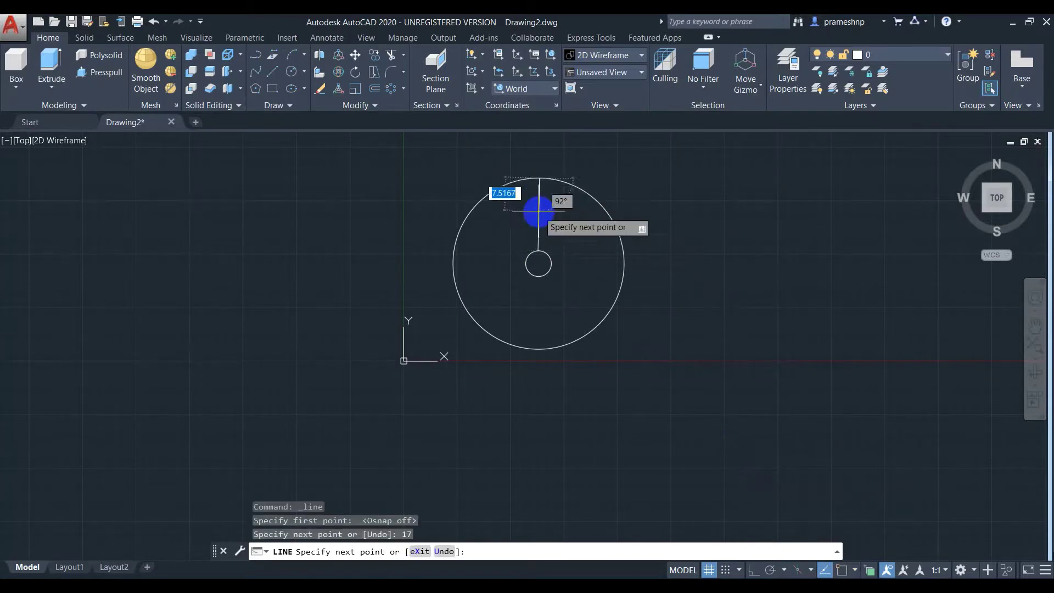
{"action": "key", "text": "Escape"}
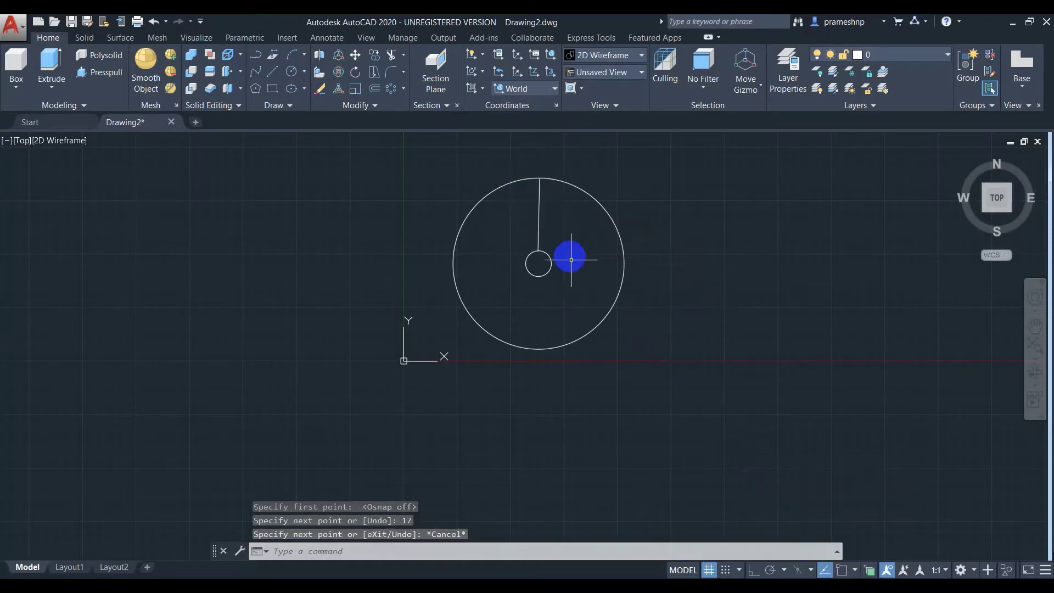
With Osnap on, polar-array the vertical line into 5 spokes around the circles' centre
{"action": "left_click", "coordinate": [842, 571]}
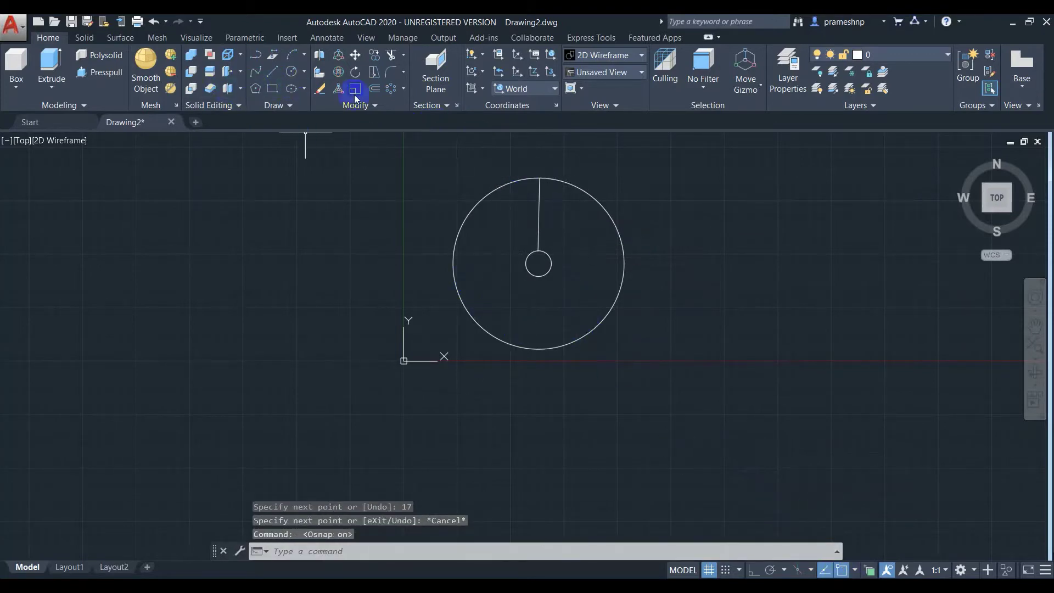
{"action": "left_click", "coordinate": [390, 89]}
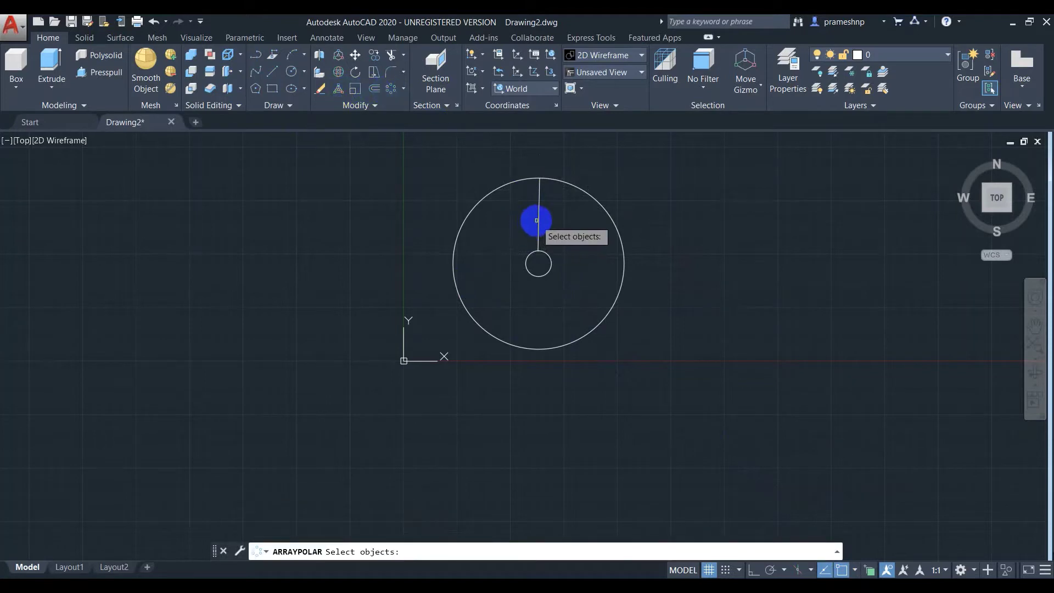
{"action": "left_click", "coordinate": [539, 219]}
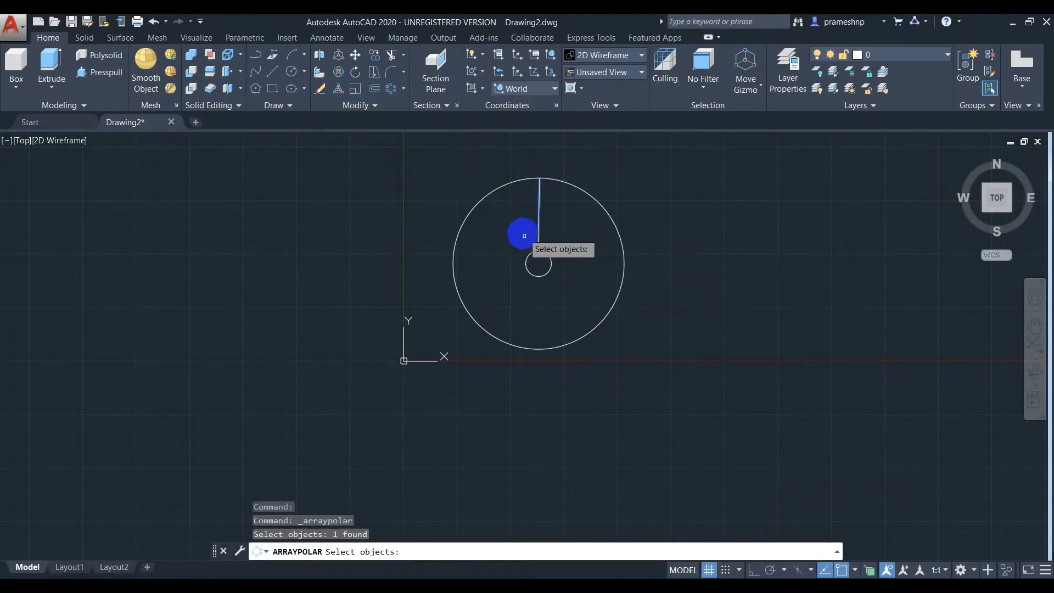
{"action": "left_click", "coordinate": [855, 568]}
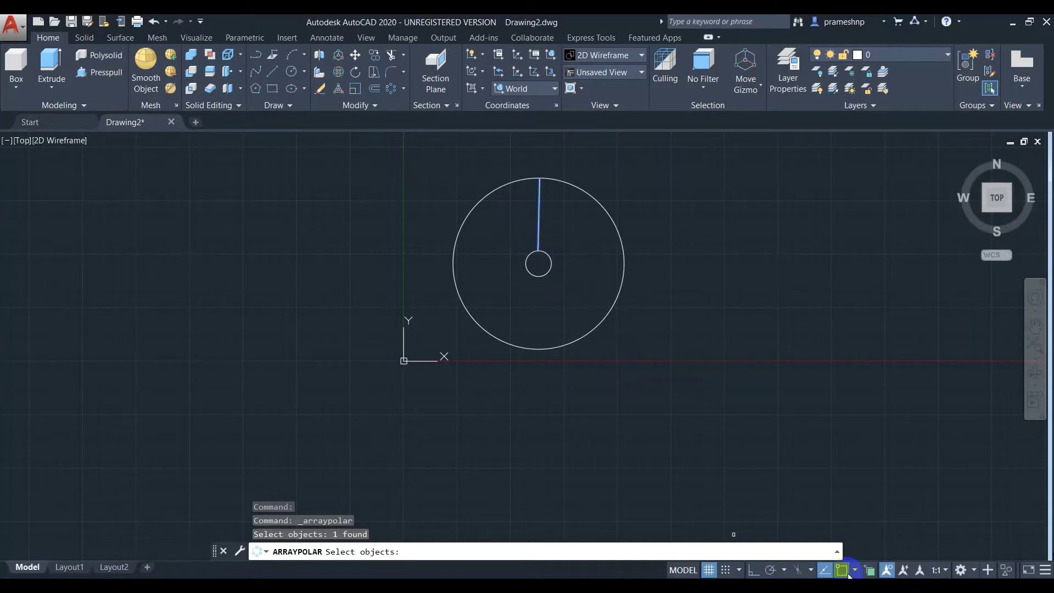
{"action": "key", "text": "Return"}
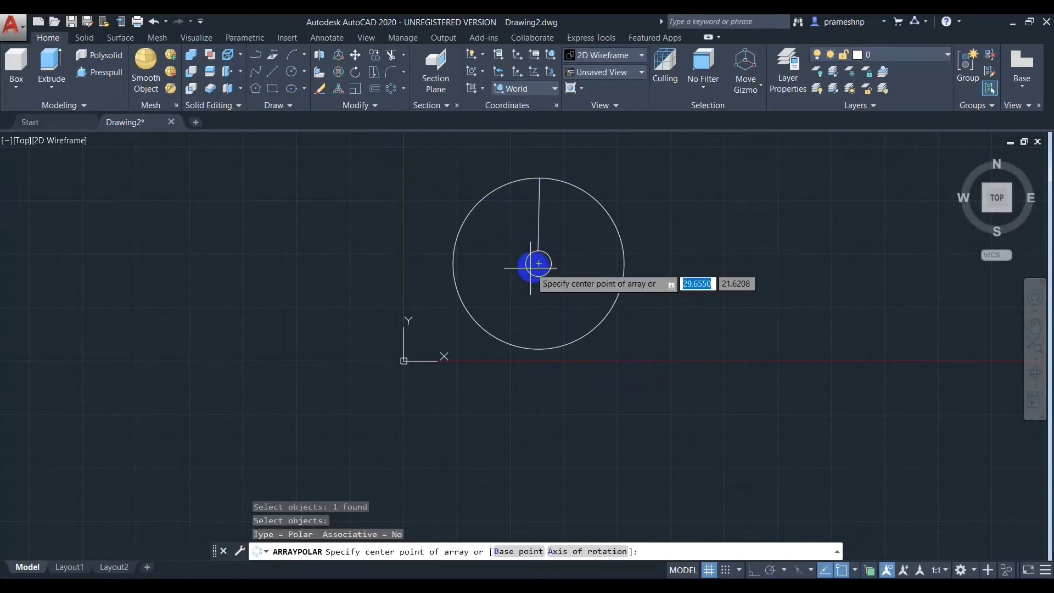
{"action": "left_click", "coordinate": [538, 263]}
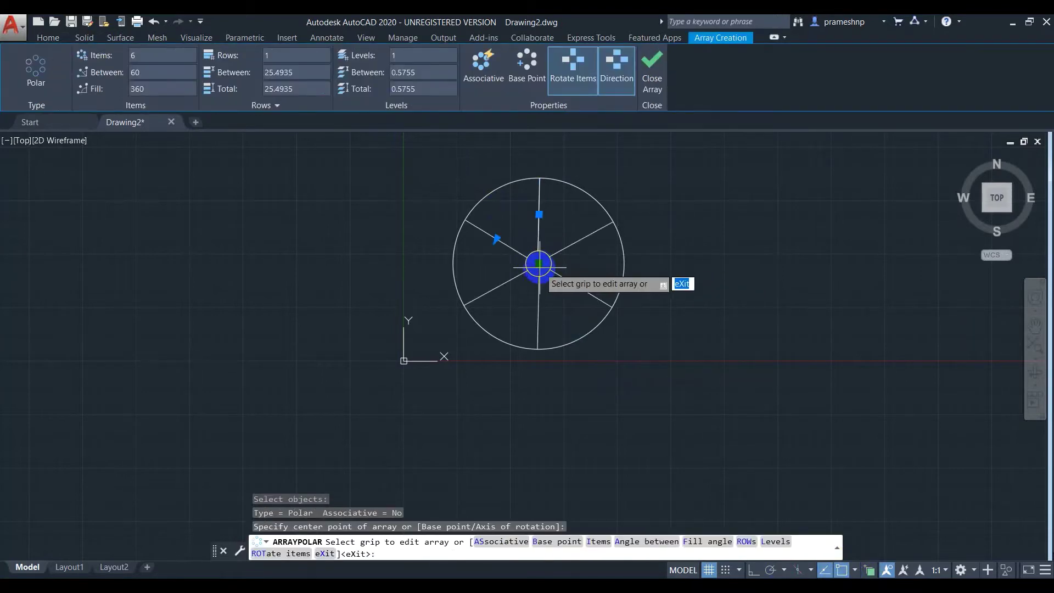
{"action": "left_click", "coordinate": [162, 59]}
{"action": "type", "text": "5"}
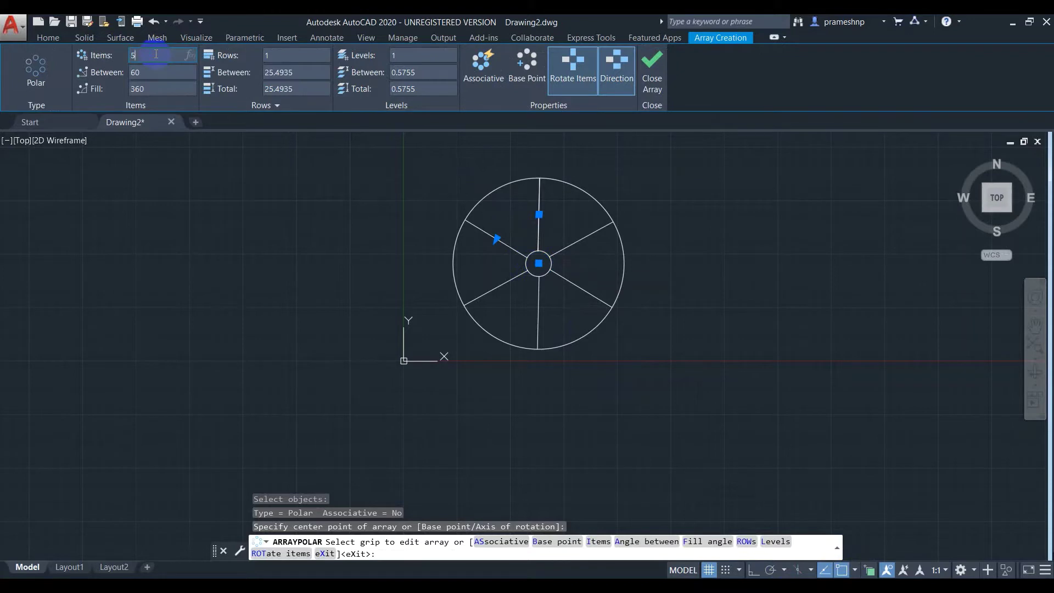
{"action": "key", "text": "Return"}
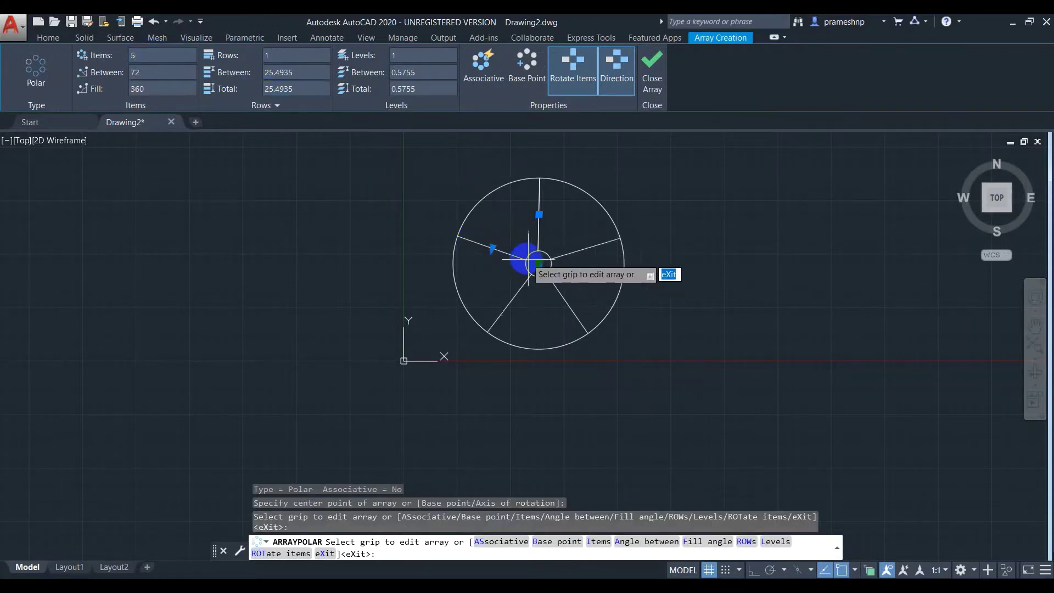
{"action": "key", "text": "Escape"}
{"action": "left_click", "coordinate": [595, 280]}
{"action": "key", "text": "Escape"}
{"action": "type", "text": "B"}
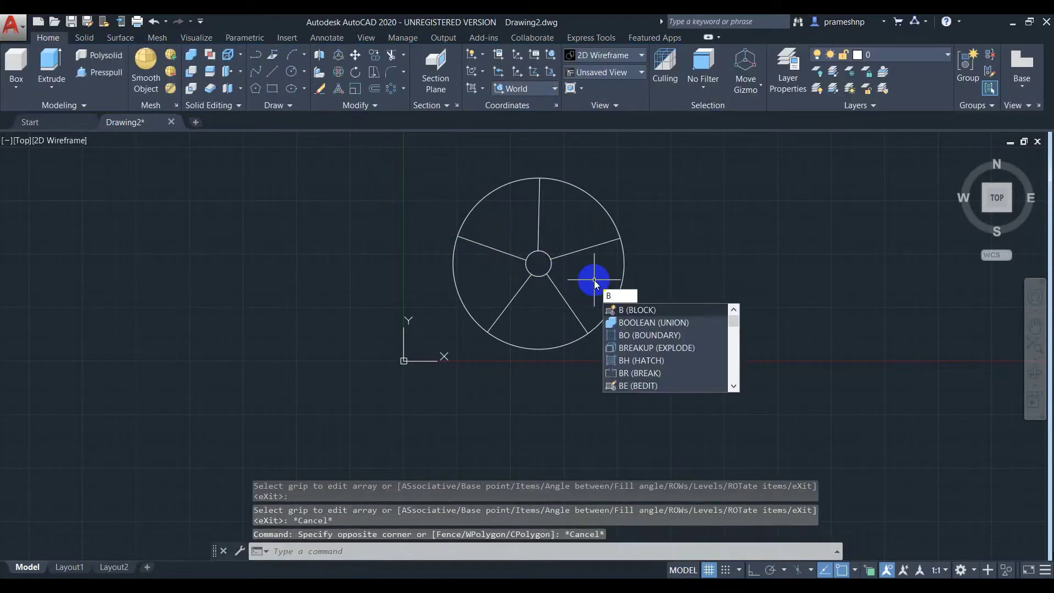
{"action": "type", "text": "O"}
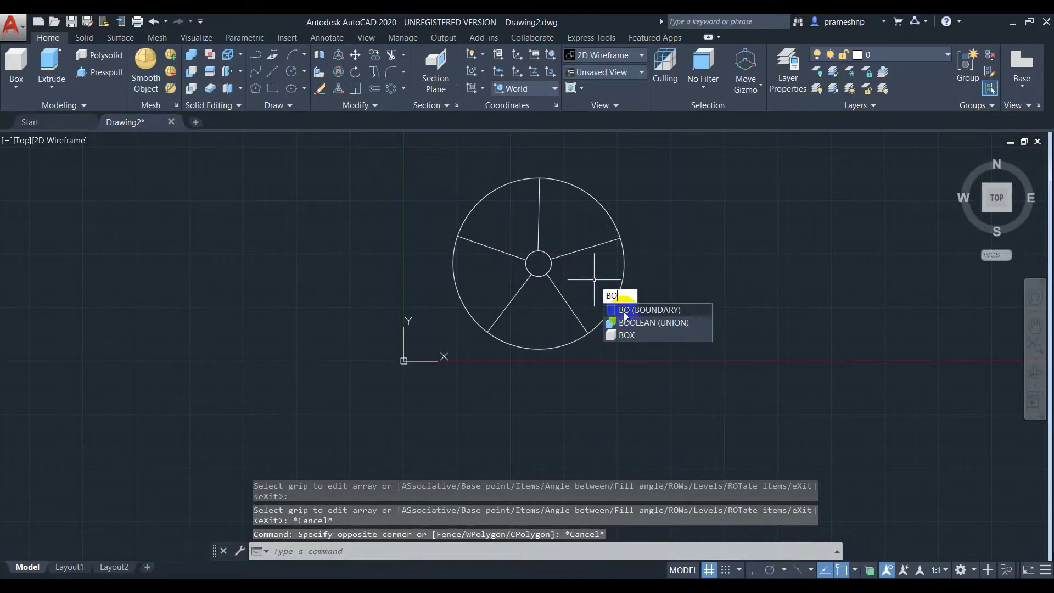
Create a boundary polyline around one wedge between two spokes
{"action": "left_click", "coordinate": [624, 311]}
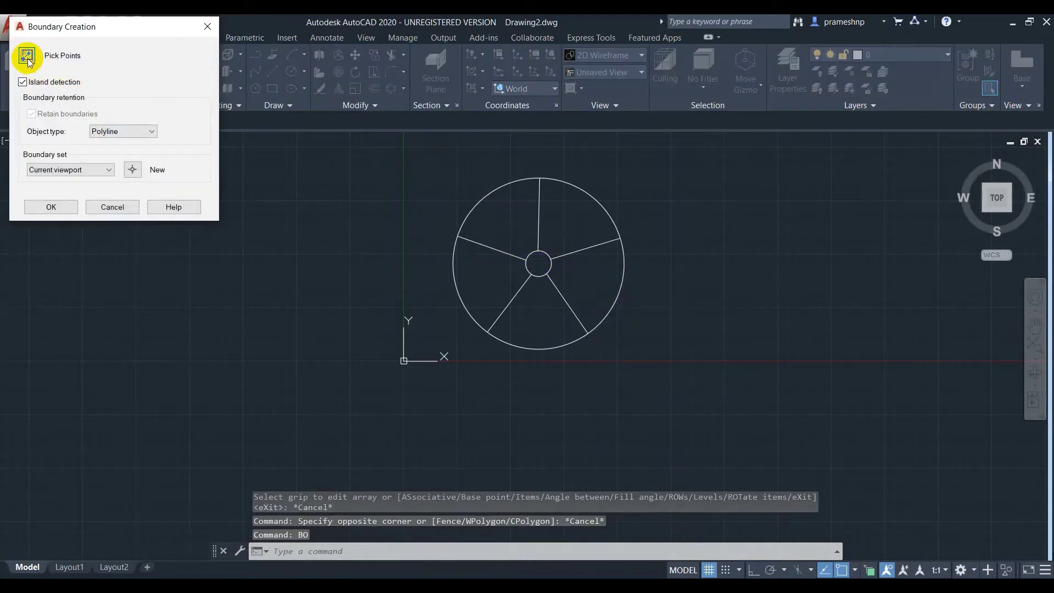
{"action": "left_click", "coordinate": [27, 57]}
{"action": "left_click", "coordinate": [583, 273]}
{"action": "key", "text": "Return"}
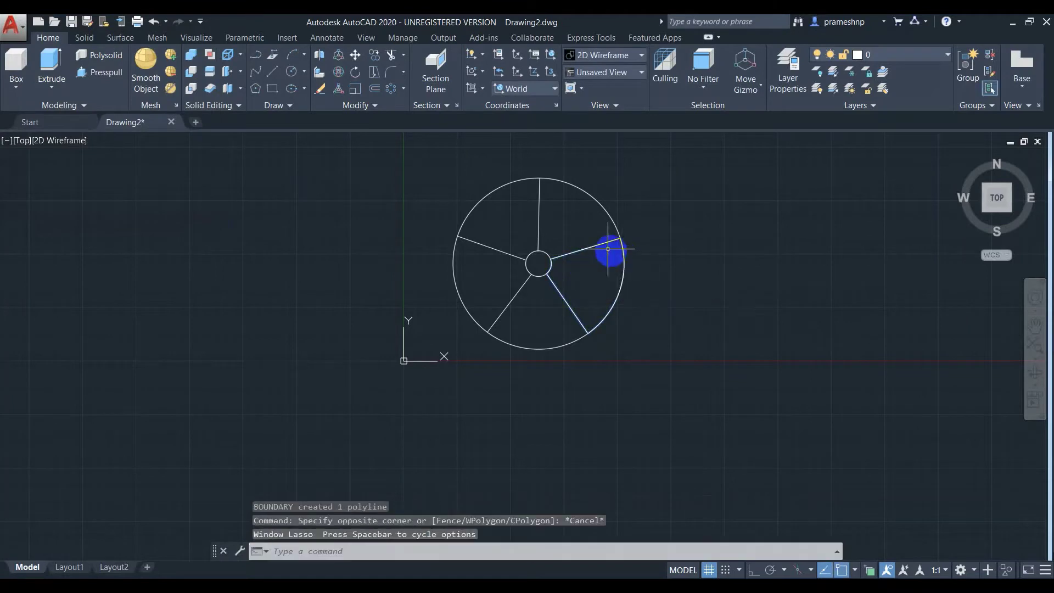
Move the wedge outline to the right of the wheel
{"action": "left_click", "coordinate": [591, 247]}
{"action": "left_click", "coordinate": [353, 57]}
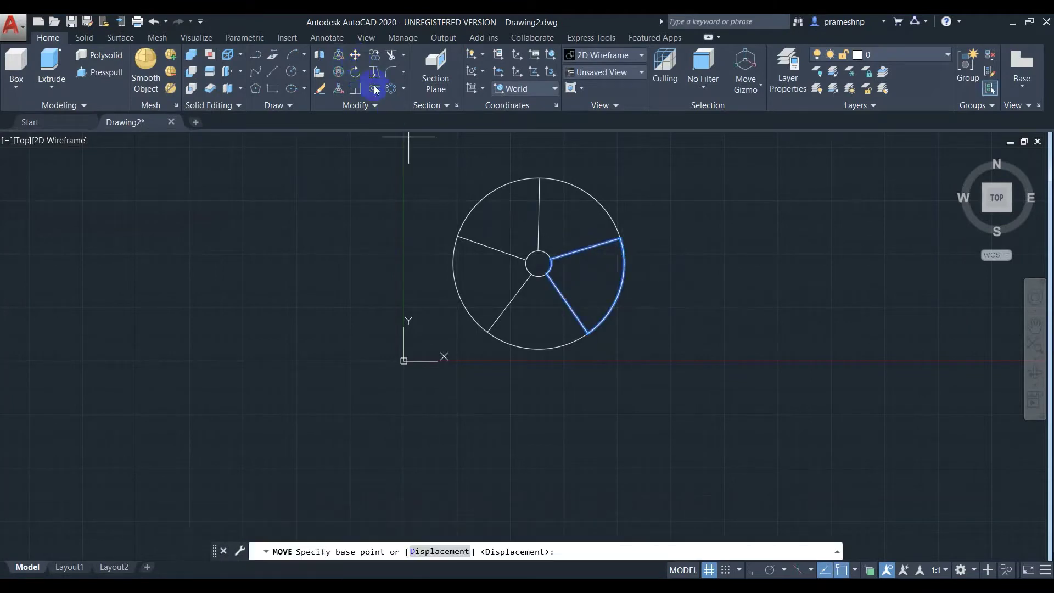
{"action": "left_click", "coordinate": [574, 280]}
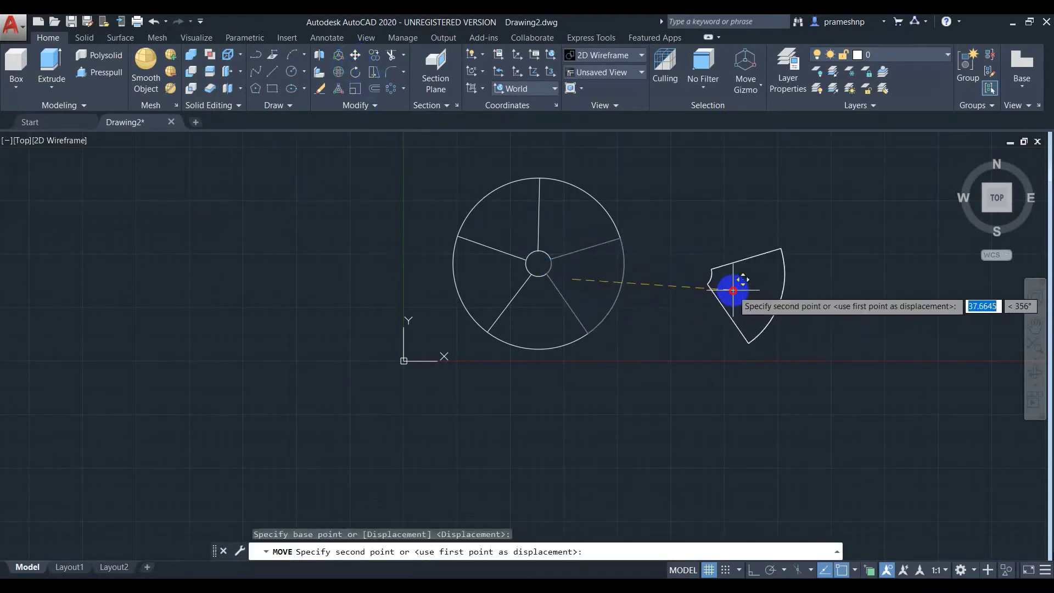
{"action": "left_click", "coordinate": [731, 294]}
{"action": "type", "text": "EXPL"}
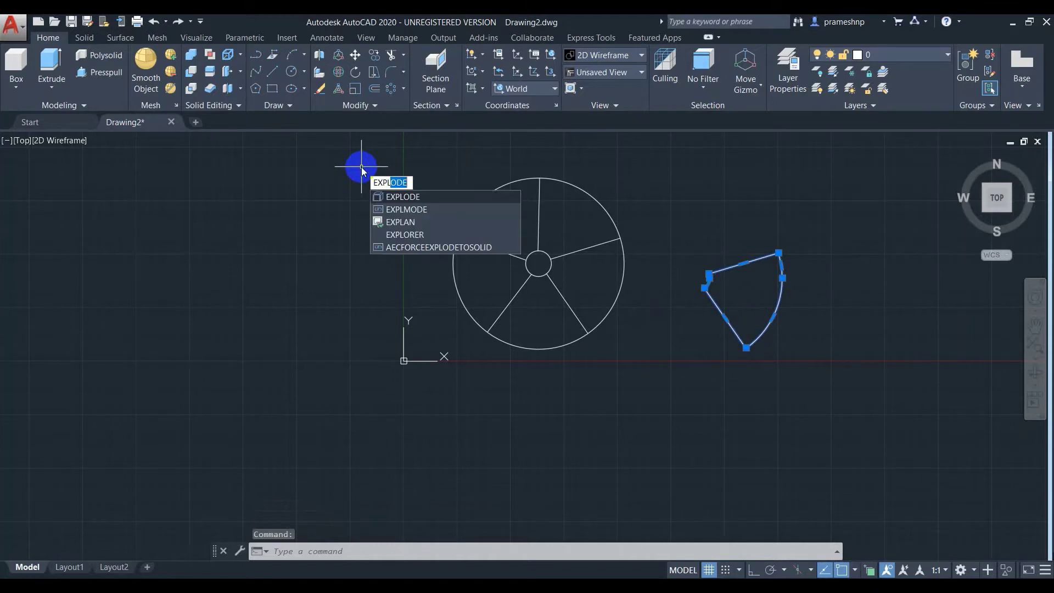
Explode the wedge outline and draw an arc across its top, second point 8.5 away
{"action": "left_click", "coordinate": [422, 193]}
{"action": "left_click_drag", "start_coordinate": [686, 262], "coordinate": [722, 266]}
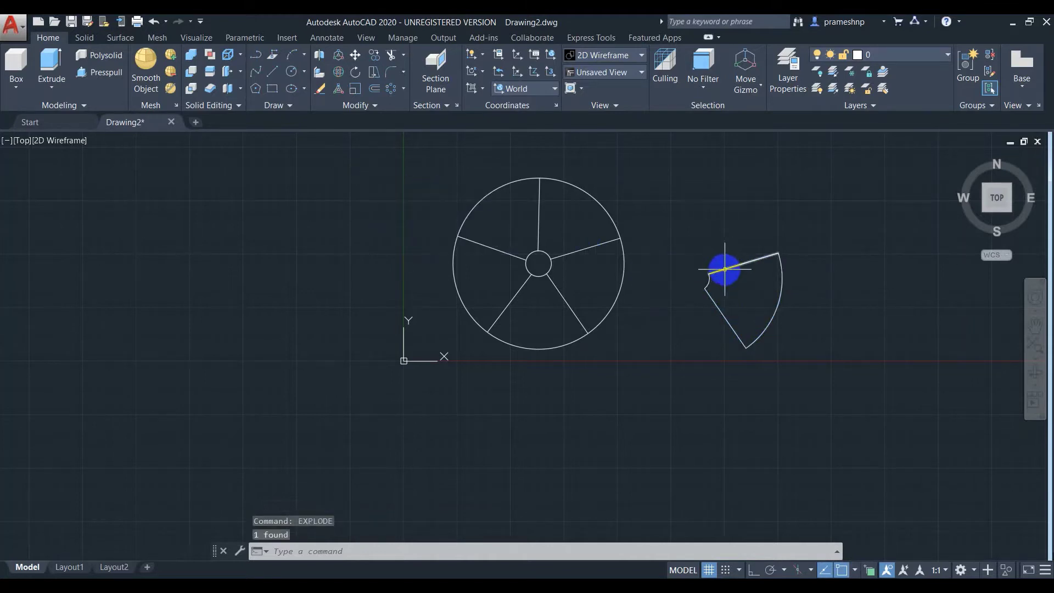
{"action": "left_click", "coordinate": [293, 56]}
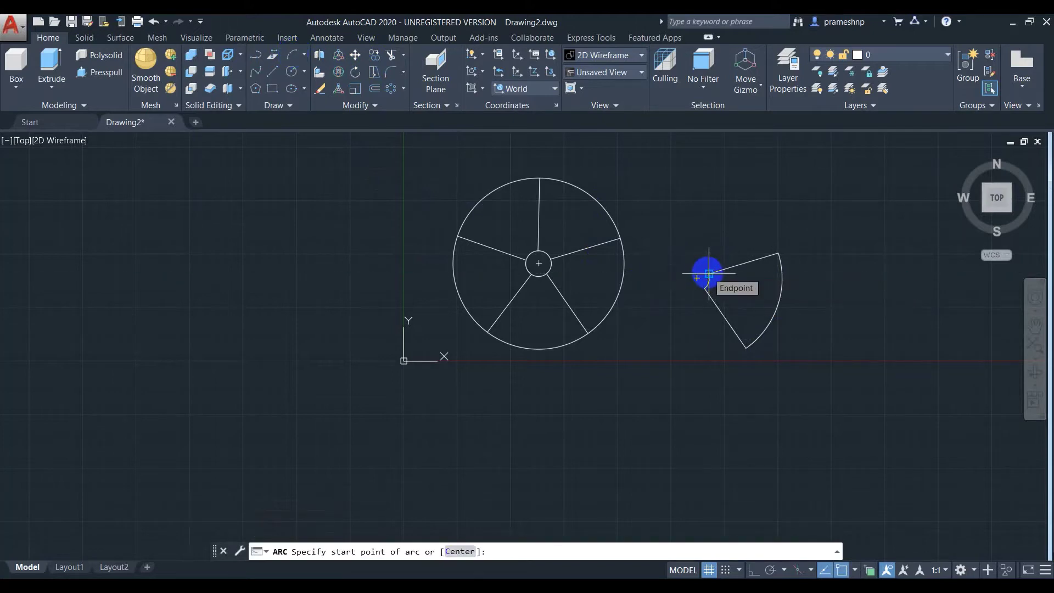
{"action": "left_click", "coordinate": [709, 274]}
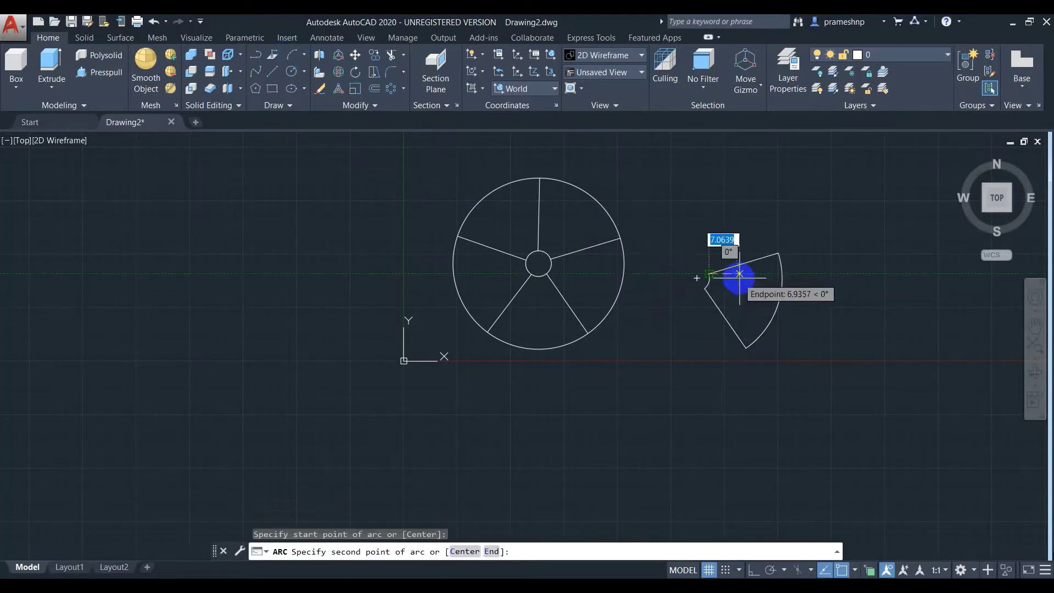
{"action": "type", "text": "8.5"}
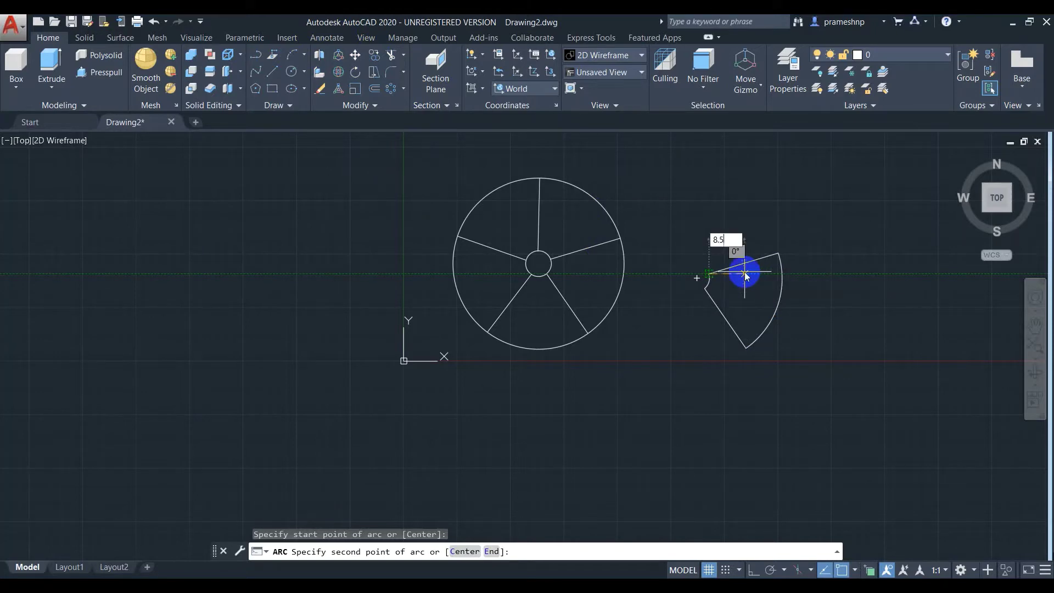
{"action": "key", "text": "Return"}
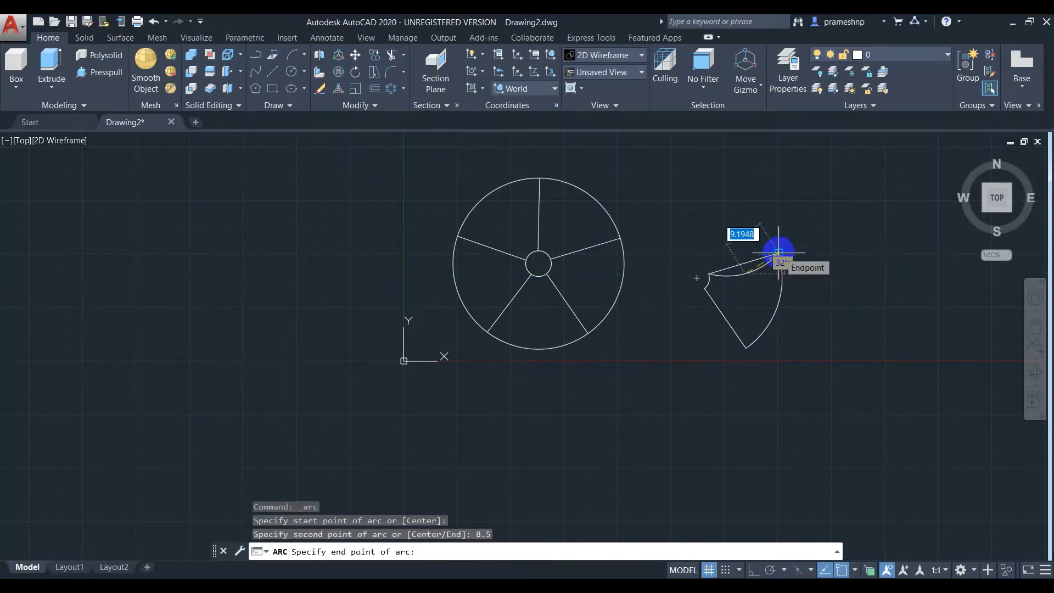
{"action": "left_click", "coordinate": [779, 252]}
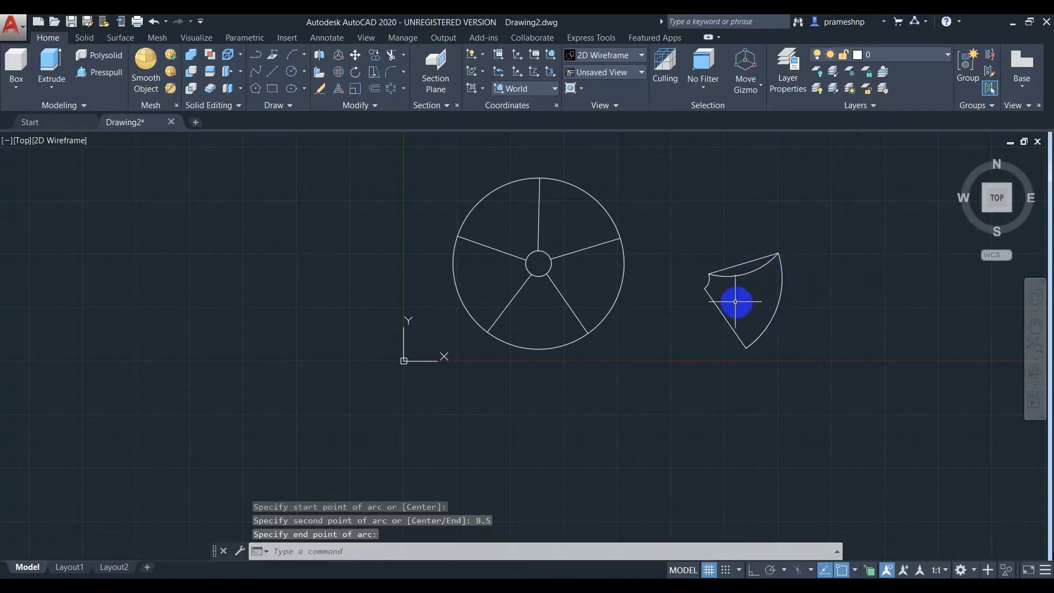
Delete the unwanted edge of the blade outline and clear the selection
{"action": "left_click", "coordinate": [704, 289]}
{"action": "key", "text": "Delete"}
{"action": "left_click", "coordinate": [736, 263]}
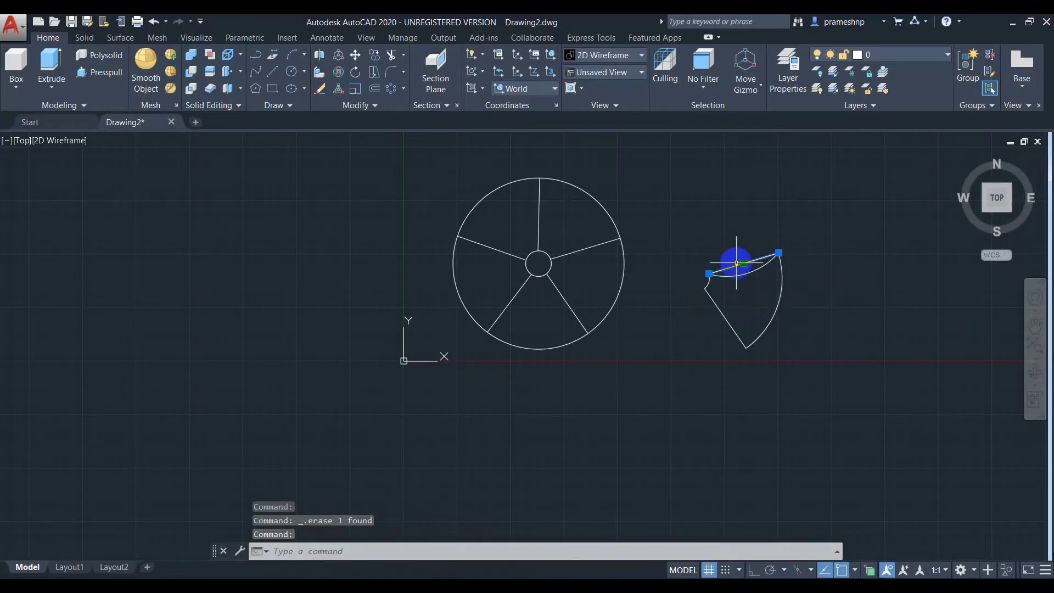
{"action": "key", "text": "Escape"}
Fillet the blade's bottom corner against the outer arc with radius 5
{"action": "scroll", "coordinate": [743, 309], "scroll_direction": "up", "scroll_amount": 2}
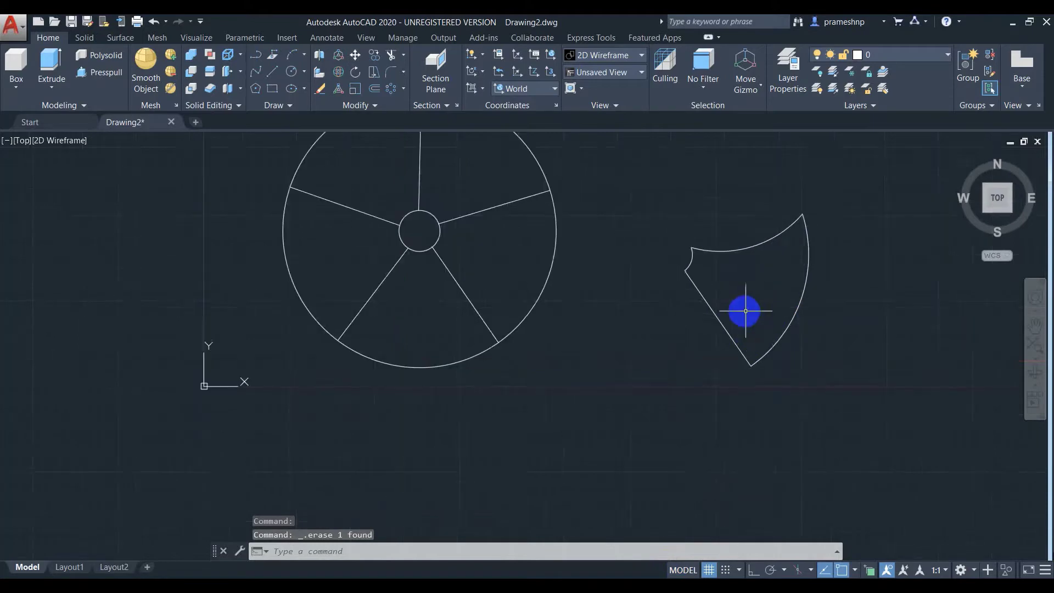
{"action": "scroll", "coordinate": [758, 299], "scroll_direction": "up", "scroll_amount": 2}
{"action": "middle_click_drag", "start_coordinate": [783, 269], "coordinate": [683, 320]}
{"action": "scroll", "coordinate": [683, 320], "scroll_direction": "up", "scroll_amount": 2}
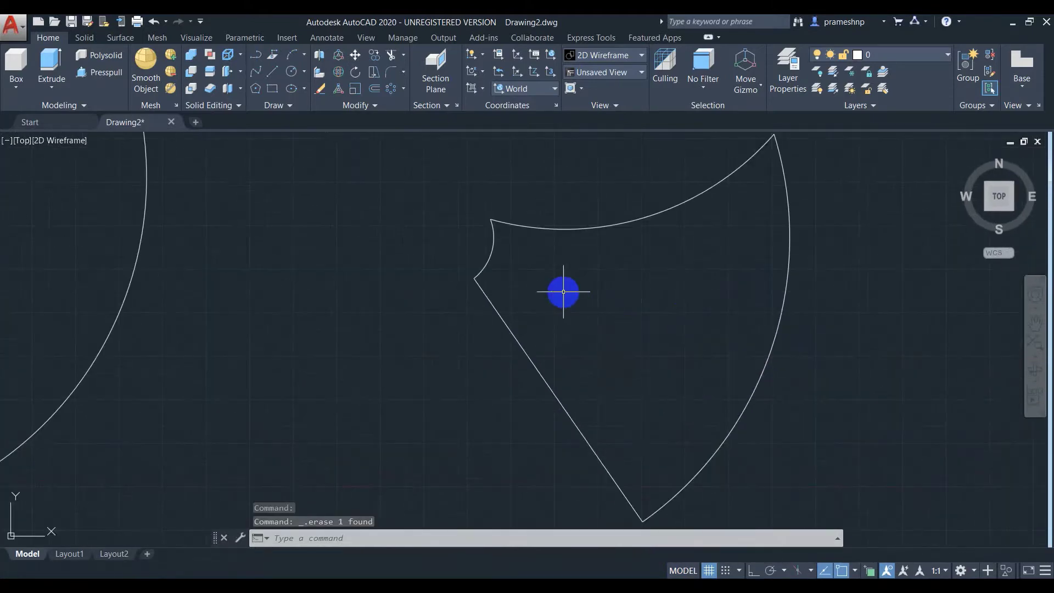
{"action": "scroll", "coordinate": [563, 291], "scroll_direction": "down", "scroll_amount": 2}
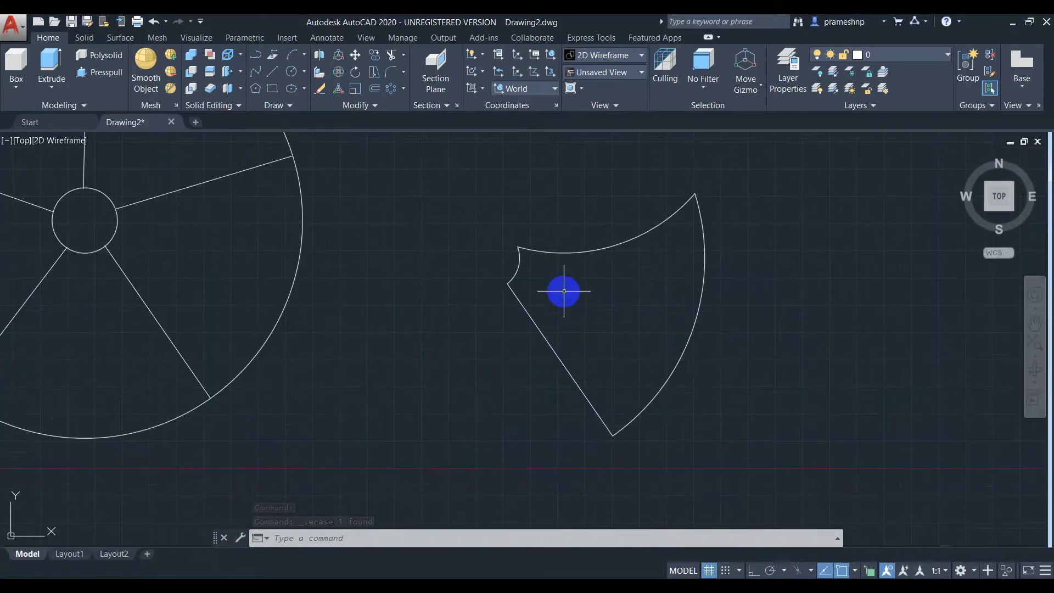
{"action": "left_click", "coordinate": [389, 75]}
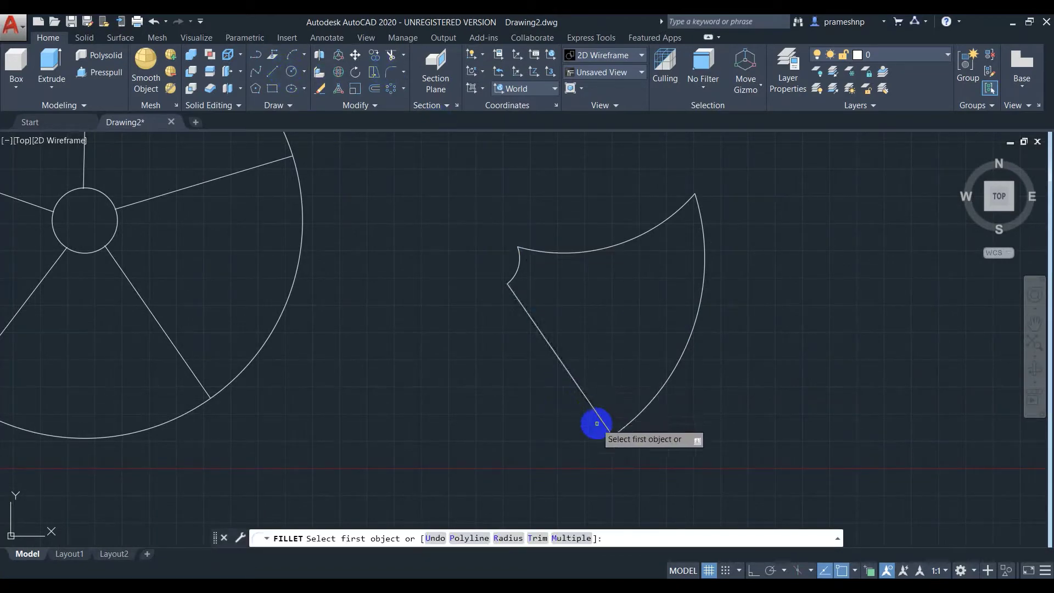
{"action": "type", "text": "r"}
{"action": "key", "text": "Return"}
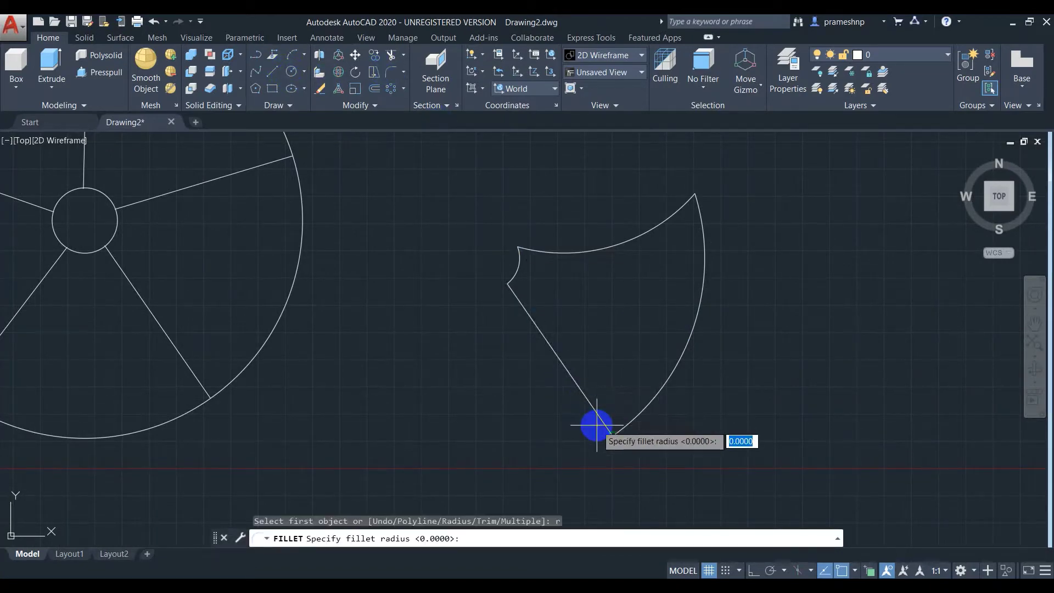
{"action": "type", "text": "5"}
{"action": "key", "text": "Return"}
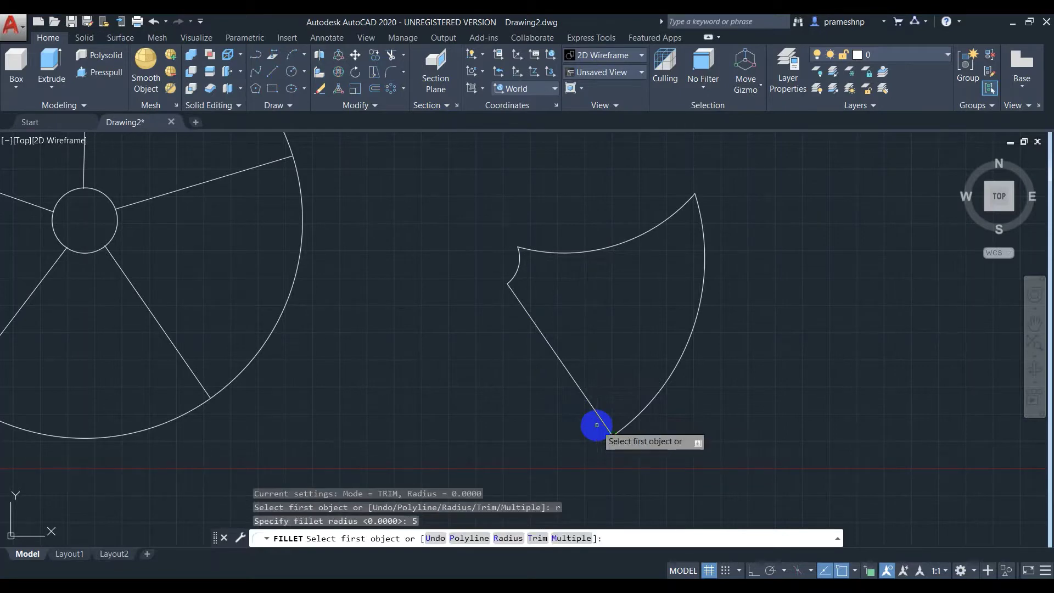
{"action": "left_click", "coordinate": [597, 411]}
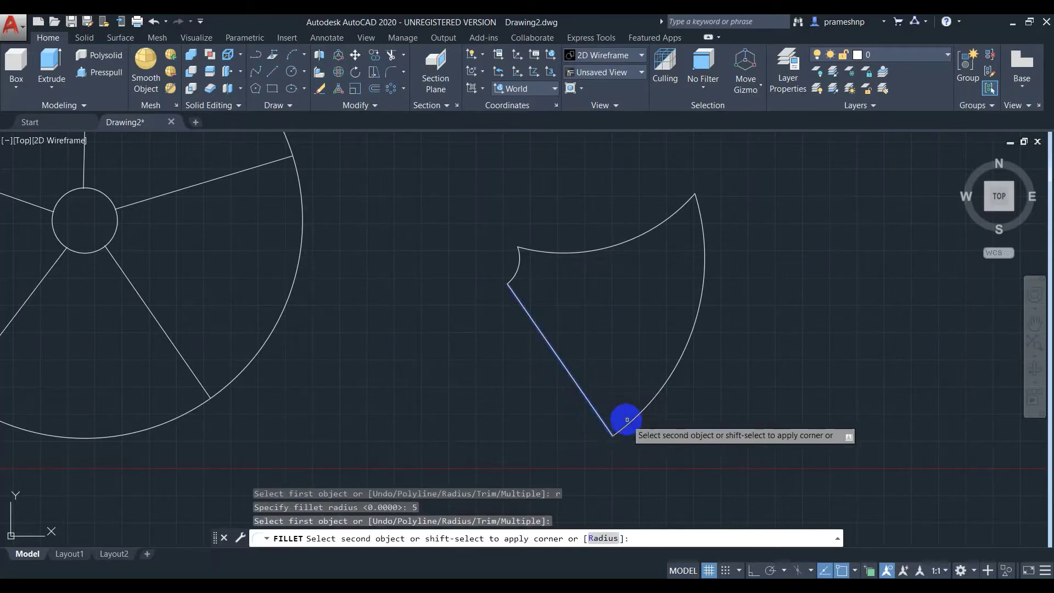
{"action": "left_click", "coordinate": [662, 390]}
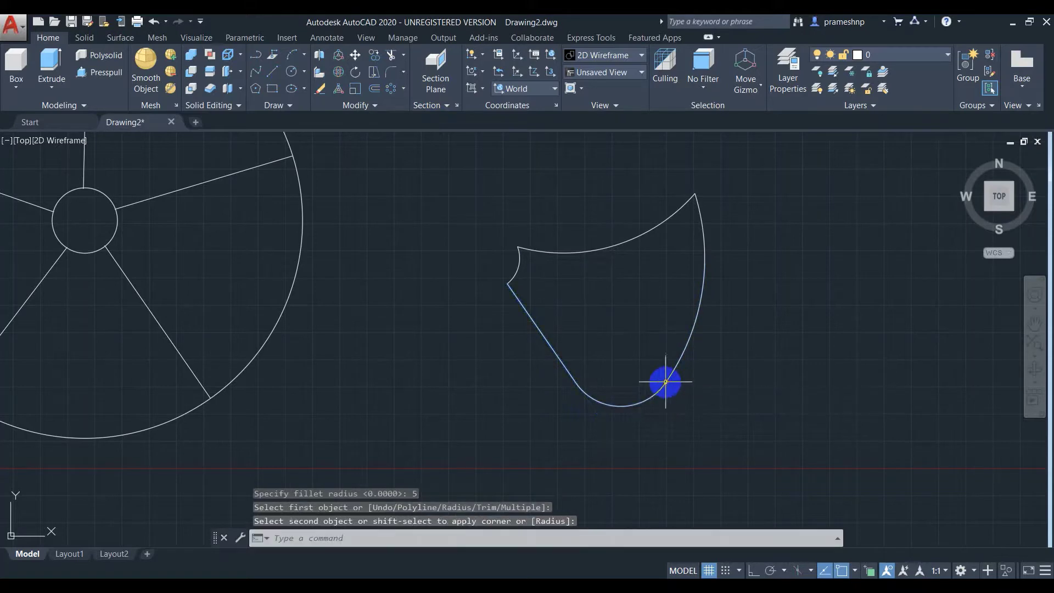
Fillet the upper arc against the large circle, then erase that construction circle
{"action": "key", "text": "Return"}
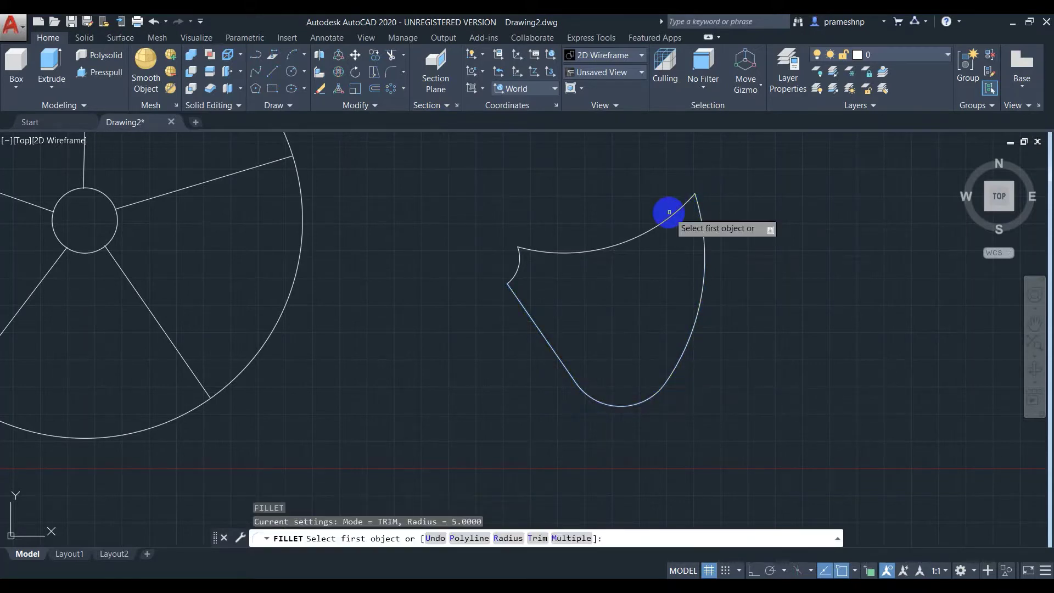
{"action": "left_click", "coordinate": [669, 216]}
{"action": "left_click", "coordinate": [701, 231]}
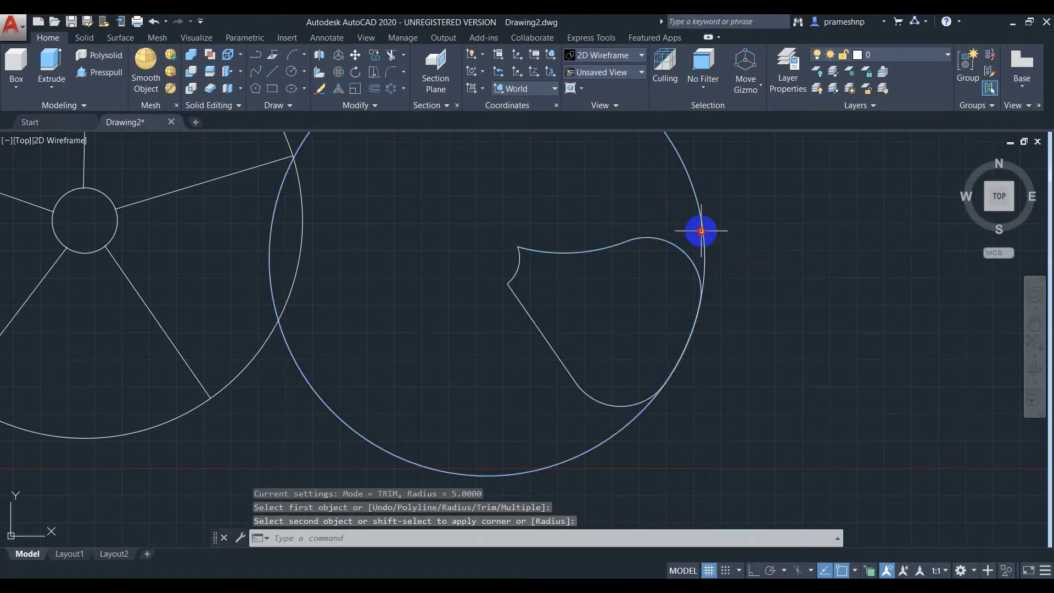
{"action": "left_click", "coordinate": [703, 228]}
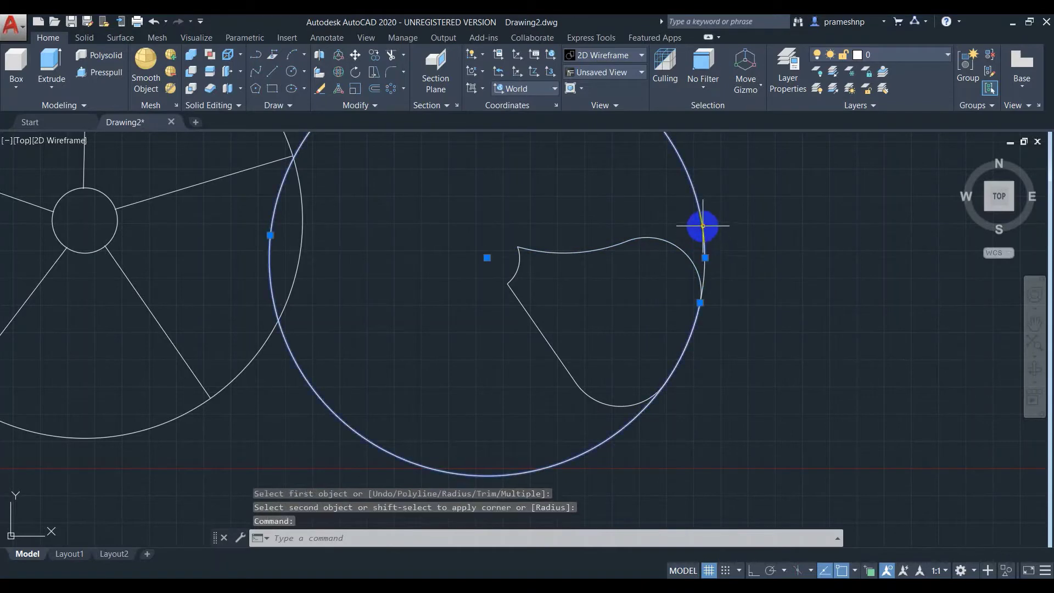
{"action": "key", "text": "Delete"}
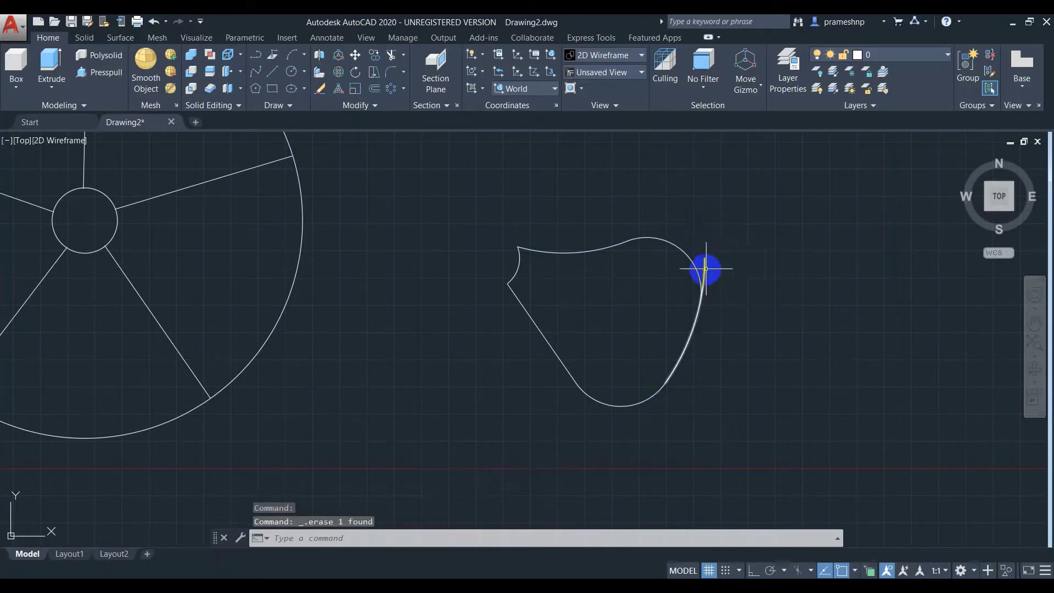
{"action": "mouse_move", "coordinate": [703, 272]}
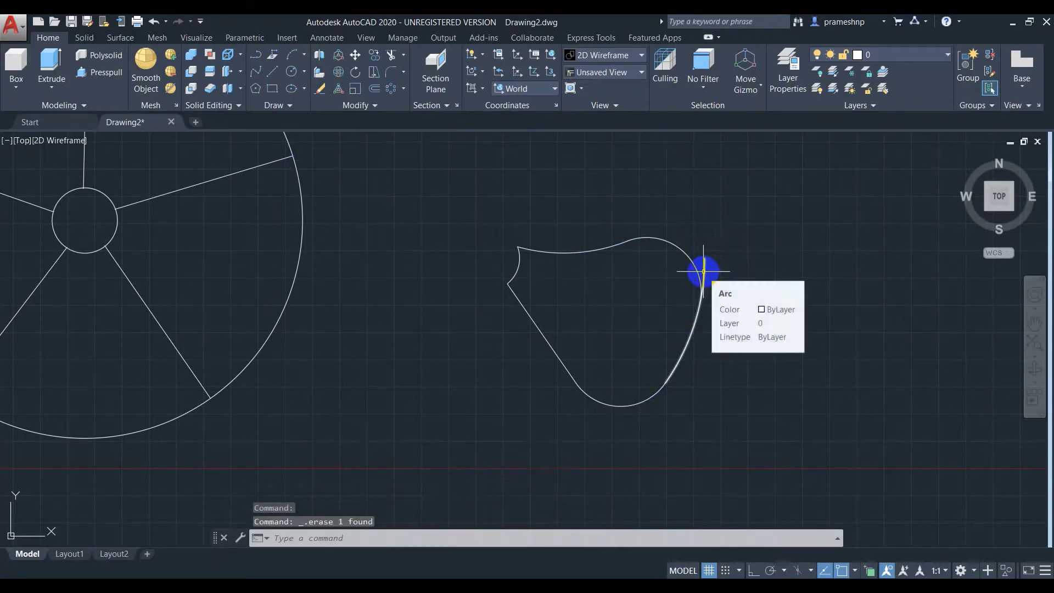
Trim away the leftover arc piece on the right of the blade
{"action": "type", "text": "trim"}
{"action": "key", "text": "Return"}
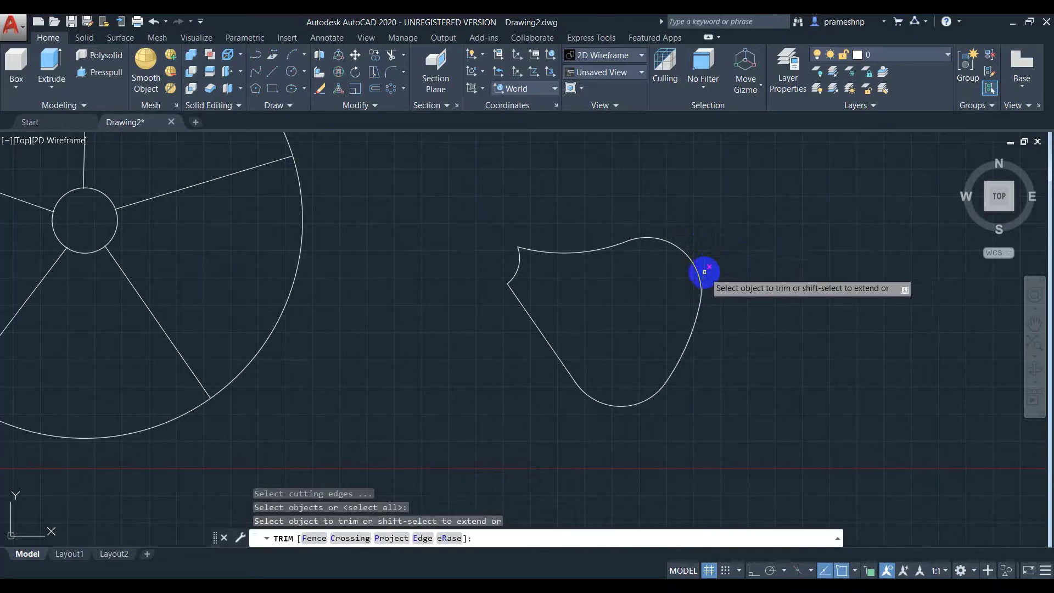
{"action": "left_click", "coordinate": [704, 271]}
{"action": "key", "text": "Return"}
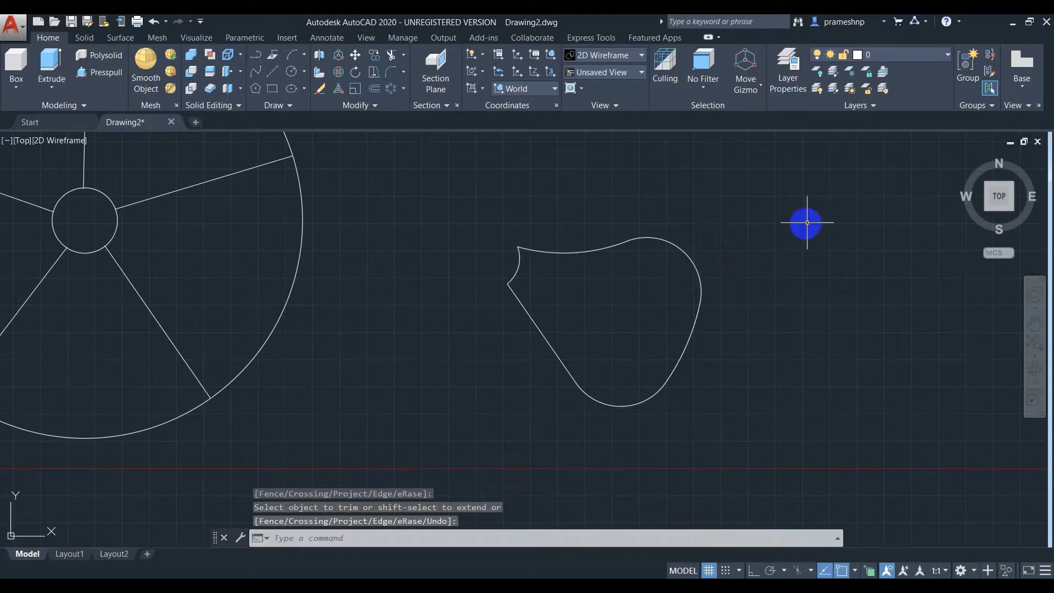
{"action": "key", "text": "Escape"}
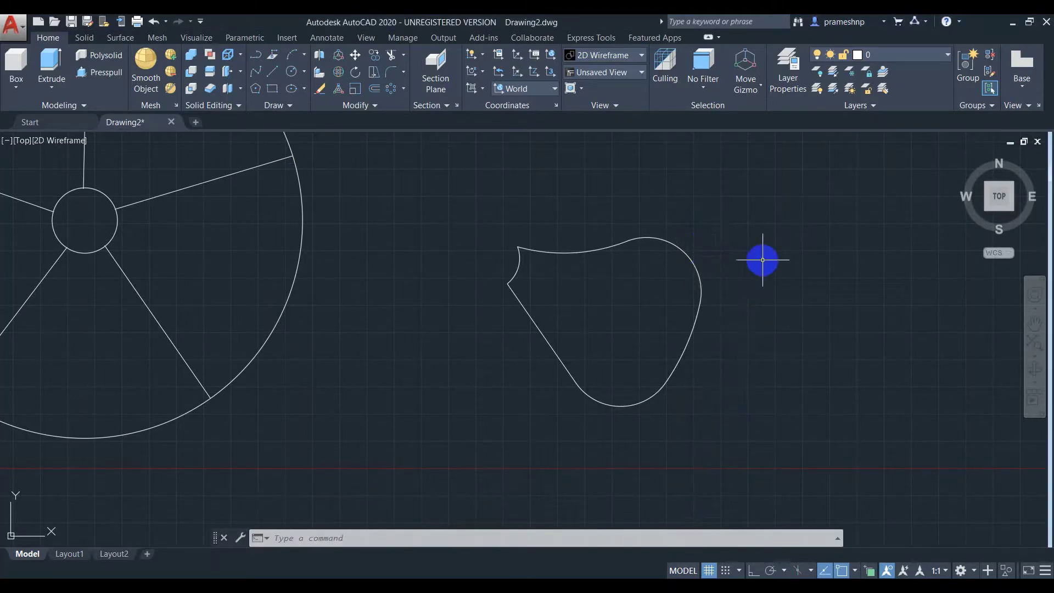
Join all the blade outline pieces into one polyline
{"action": "left_click", "coordinate": [751, 235]}
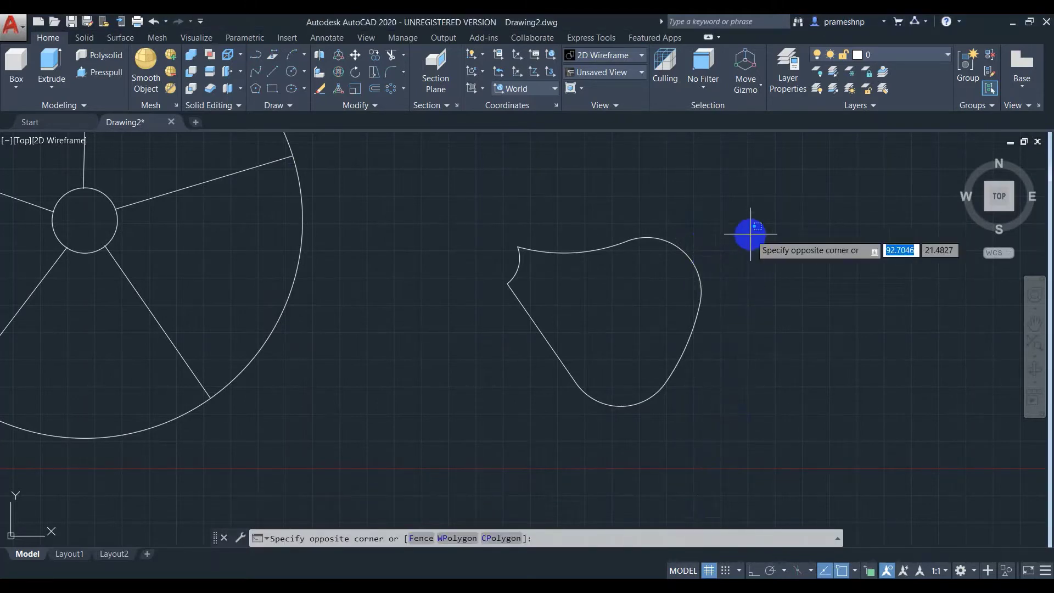
{"action": "left_click", "coordinate": [471, 418]}
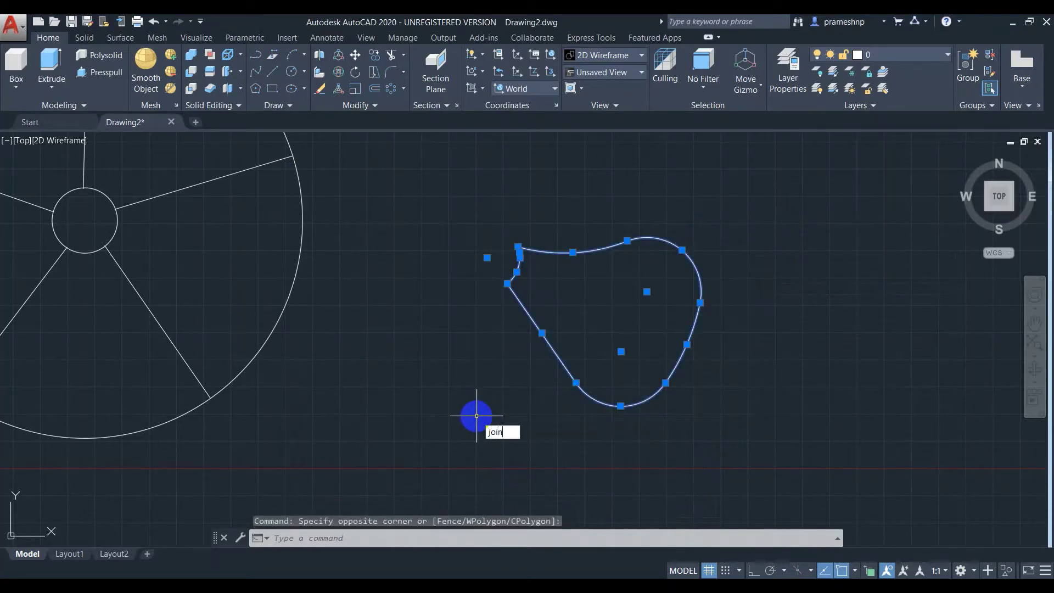
{"action": "key", "text": "Return"}
{"action": "left_click", "coordinate": [292, 72]}
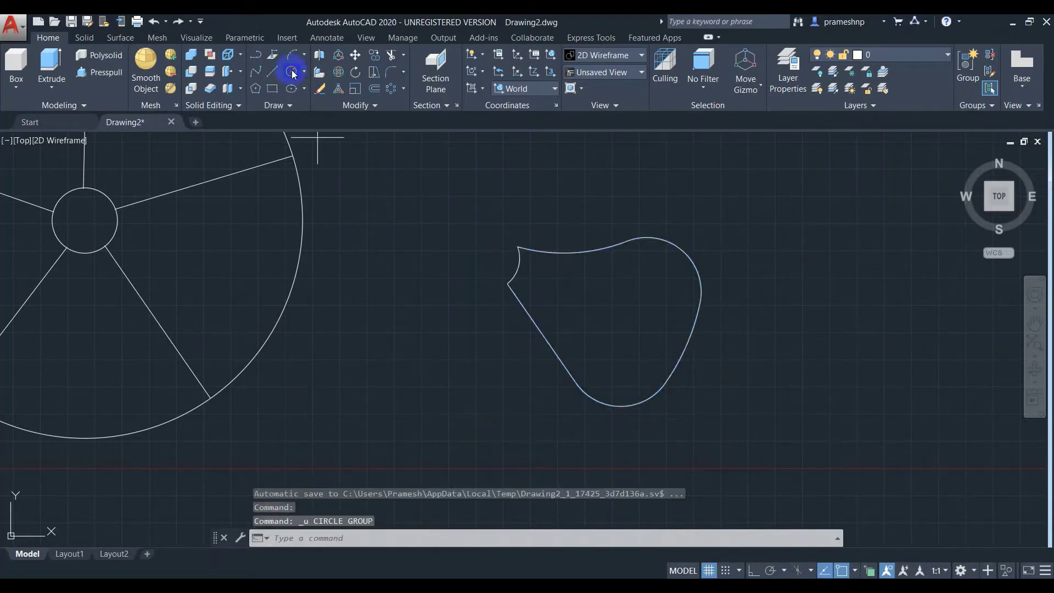
Draw a circle at the blade's inner tip and switch to the tilted 3D home view
{"action": "left_click", "coordinate": [487, 258]}
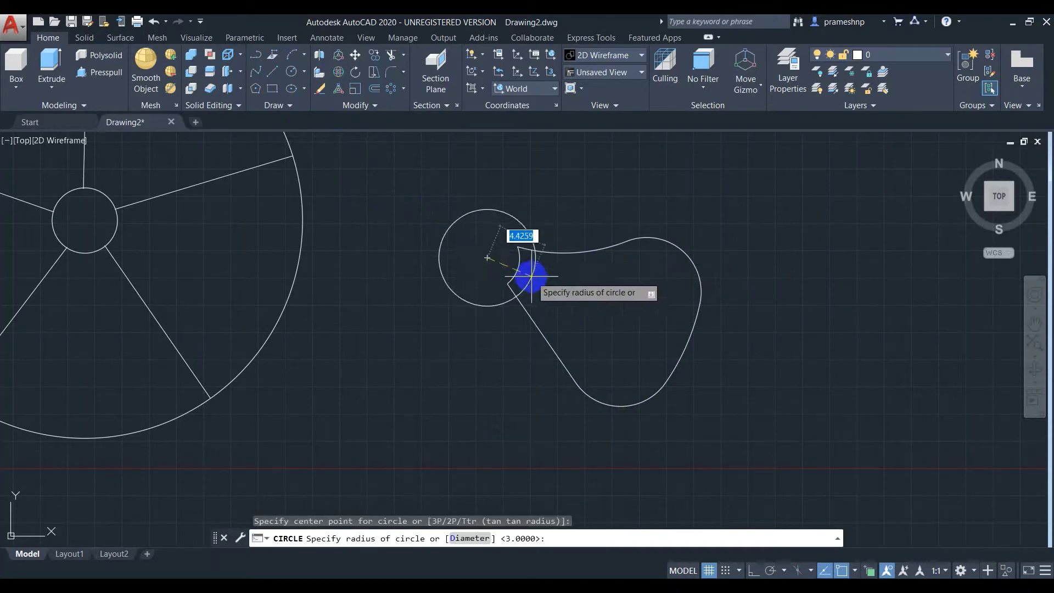
{"action": "left_click", "coordinate": [528, 273]}
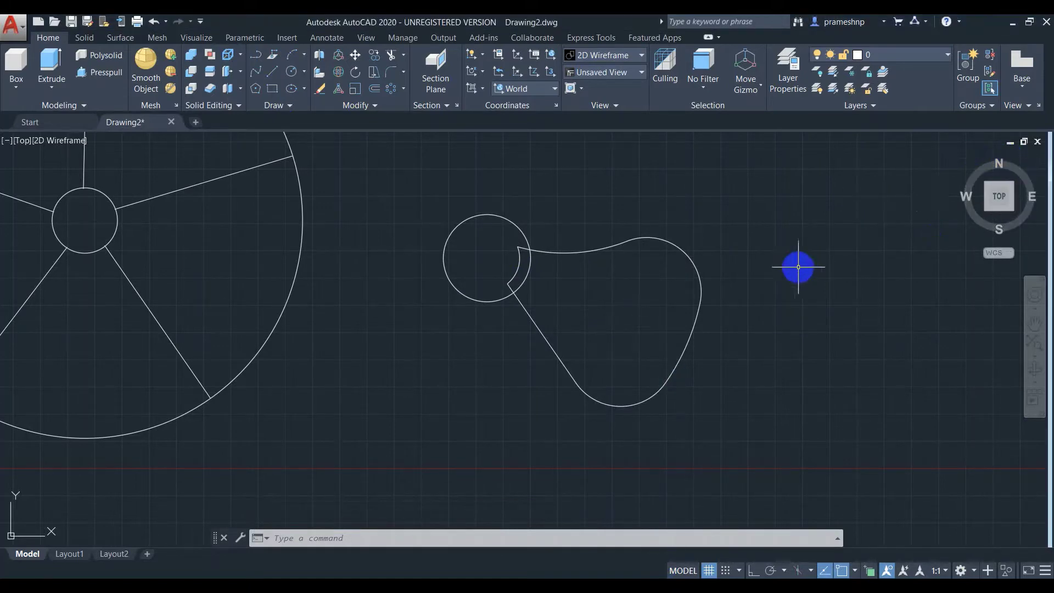
{"action": "left_click", "coordinate": [963, 159]}
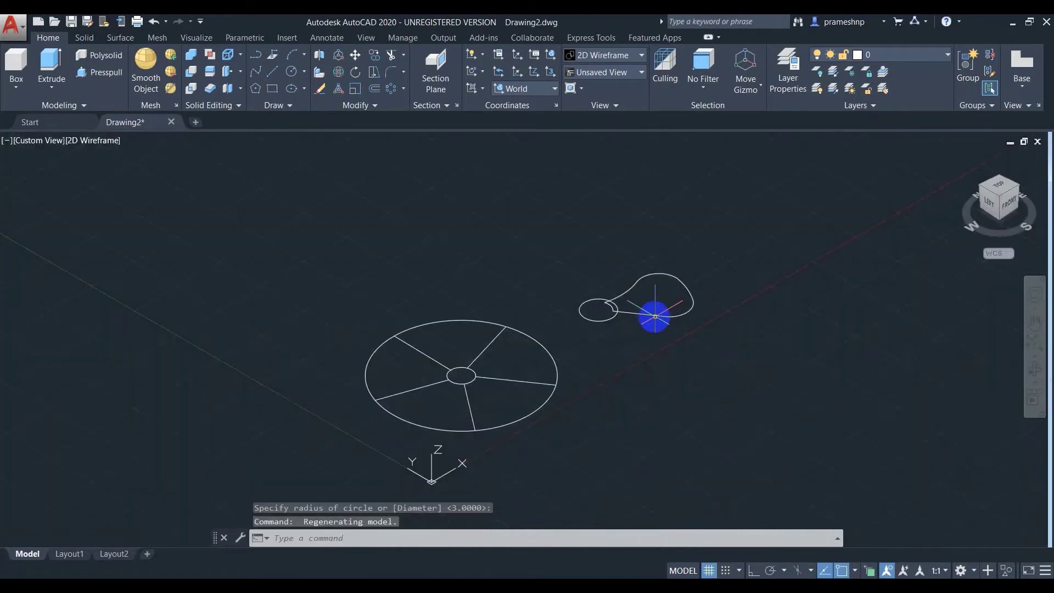
{"action": "scroll", "coordinate": [627, 303], "scroll_direction": "up", "scroll_amount": 2}
{"action": "scroll", "coordinate": [628, 305], "scroll_direction": "up", "scroll_amount": 2}
{"action": "scroll", "coordinate": [627, 304], "scroll_direction": "up", "scroll_amount": 2}
Draw a line from the circle's notch out past the blade's outer edge
{"action": "left_click", "coordinate": [294, 73]}
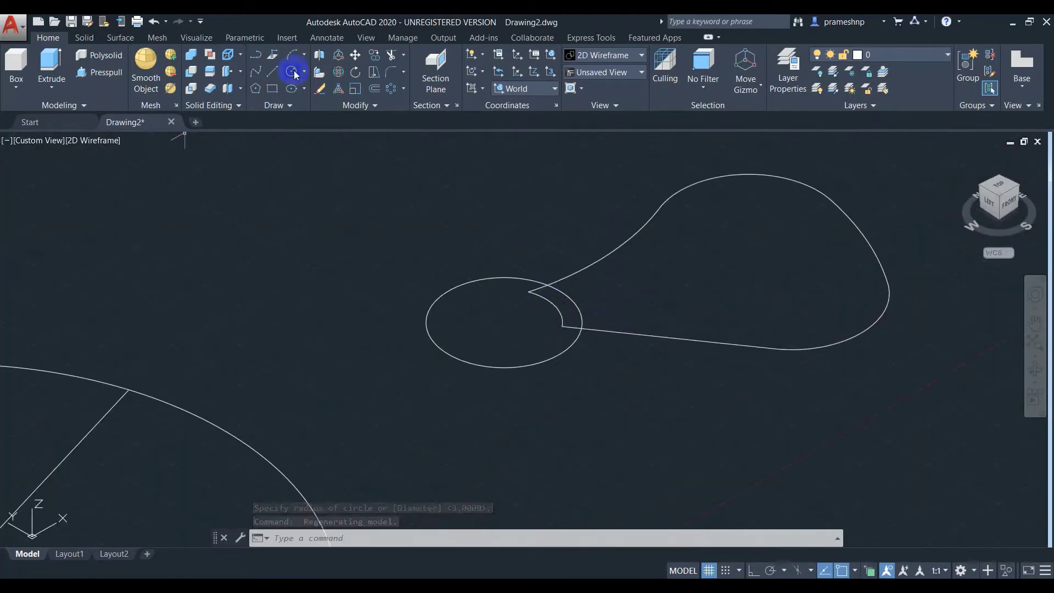
{"action": "left_click", "coordinate": [275, 72]}
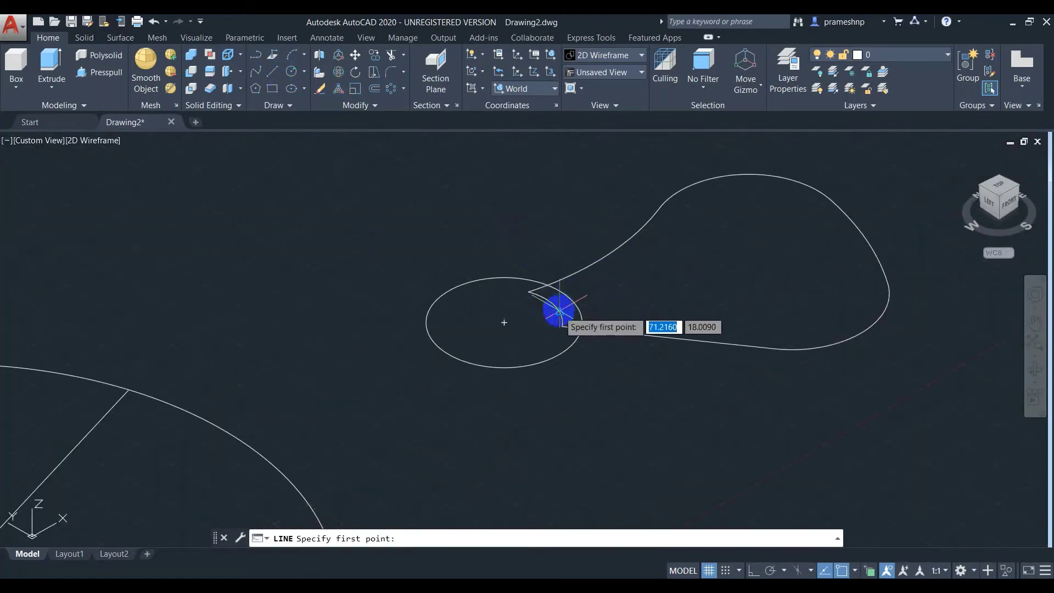
{"action": "left_click", "coordinate": [559, 311]}
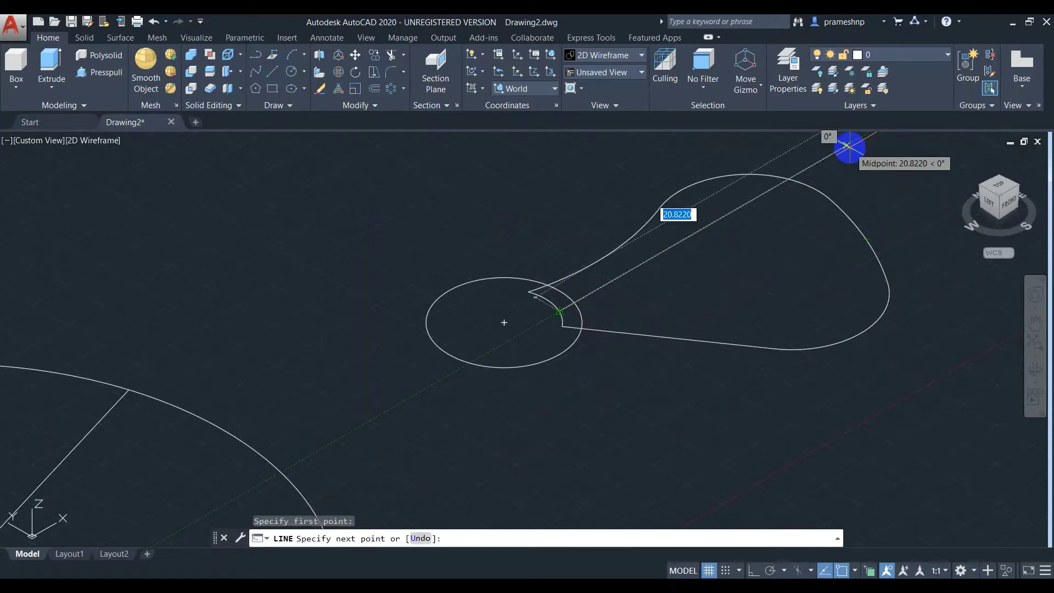
{"action": "left_click", "coordinate": [849, 146]}
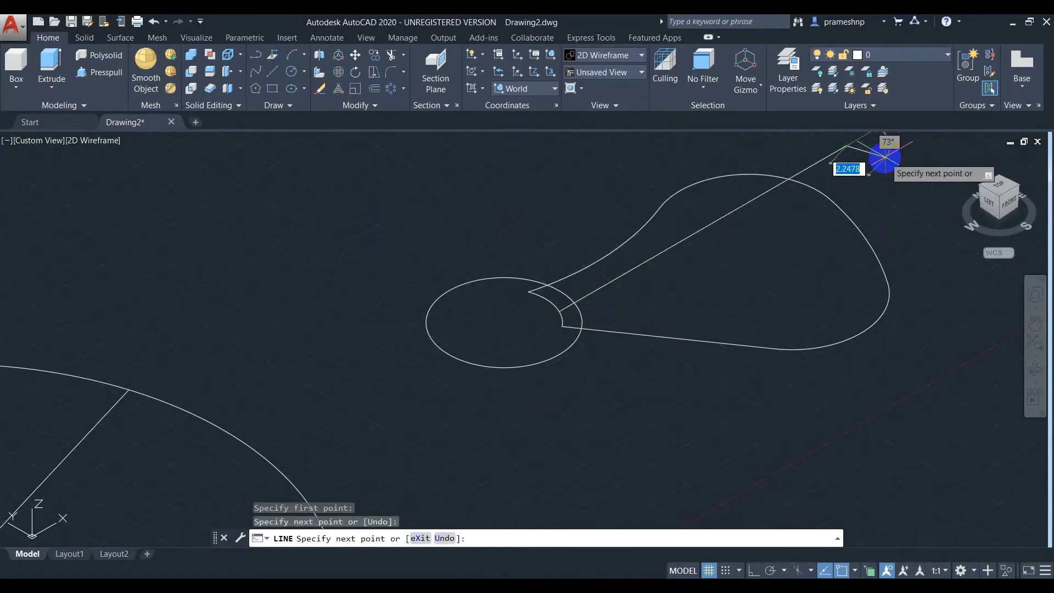
{"action": "key", "text": "Escape"}
{"action": "type", "text": "HELI"}
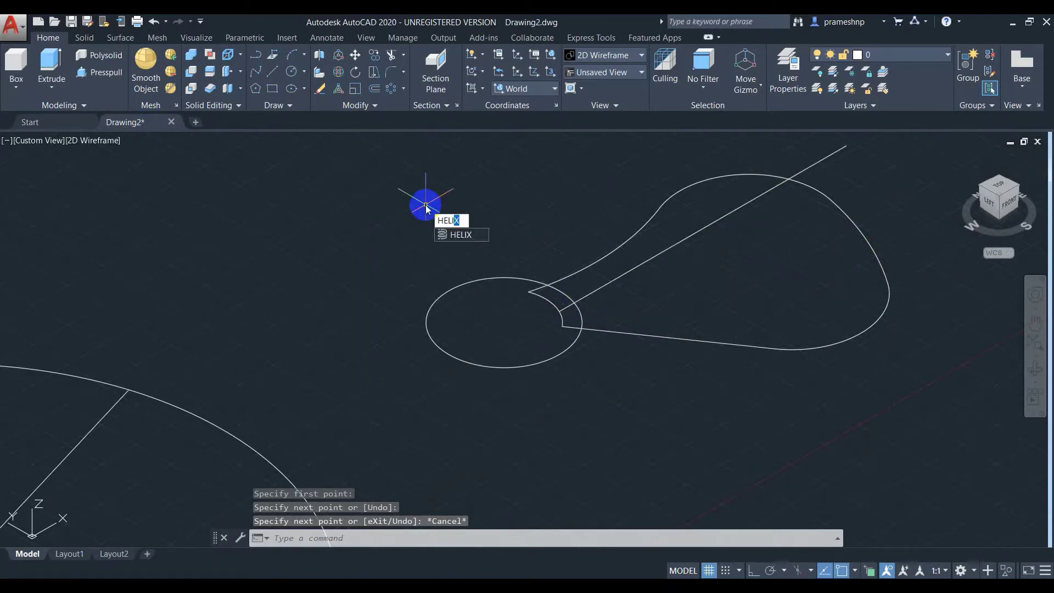
Create a helix centred on the hub circle with radius 3, top radius 3, 0.35 turns and height 3
{"action": "key", "text": "Return"}
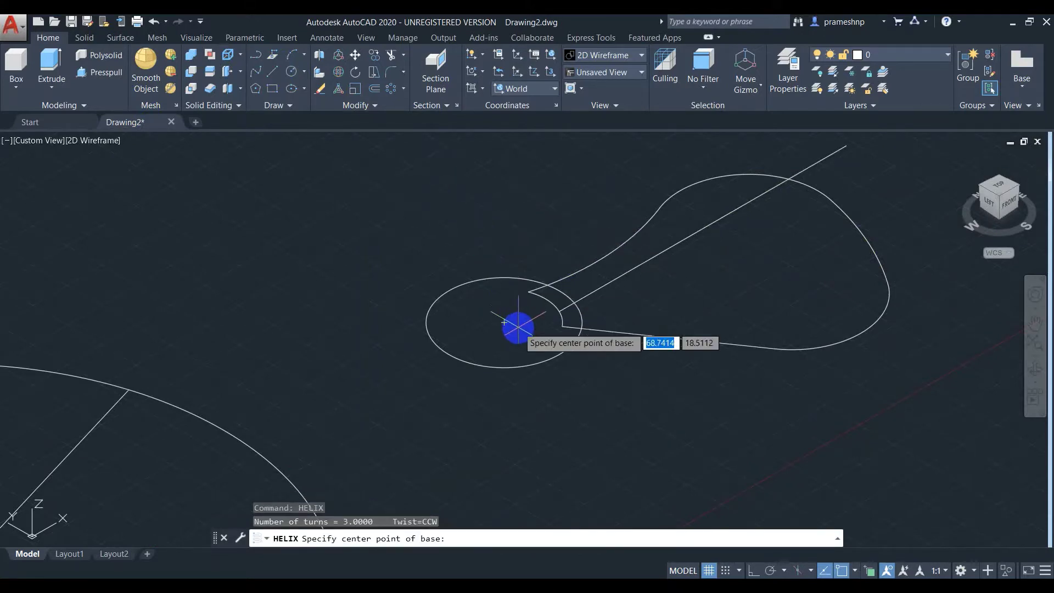
{"action": "left_click", "coordinate": [505, 323]}
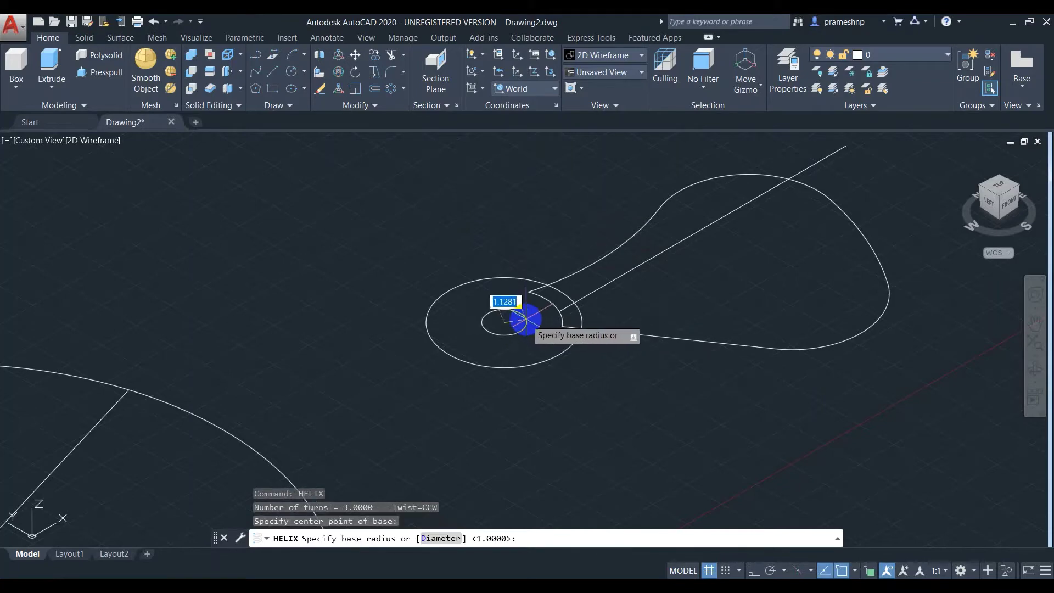
{"action": "left_click", "coordinate": [560, 312]}
{"action": "type", "text": "3"}
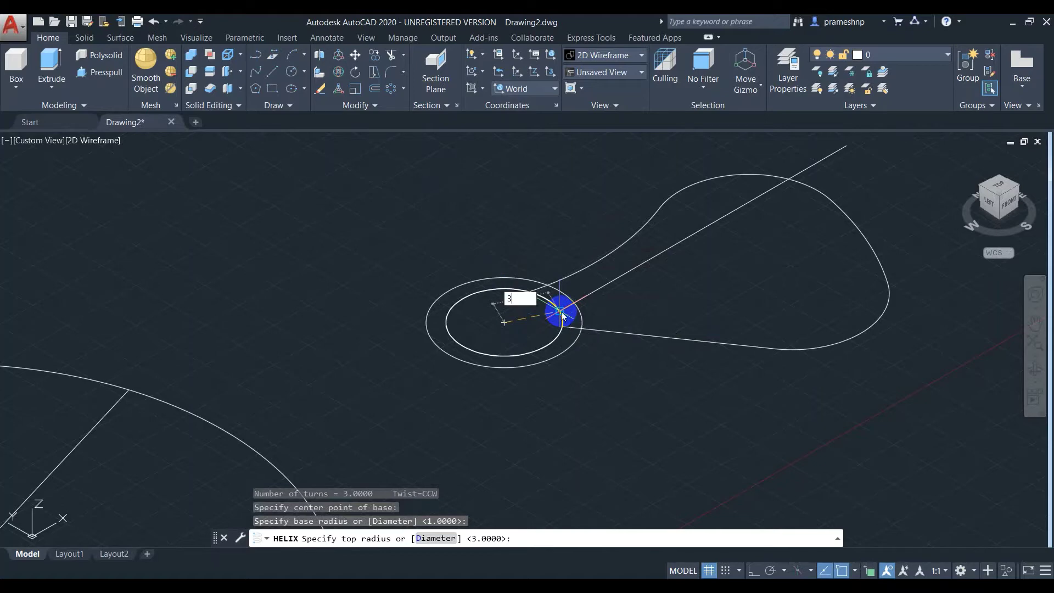
{"action": "key", "text": "Return"}
{"action": "type", "text": "t"}
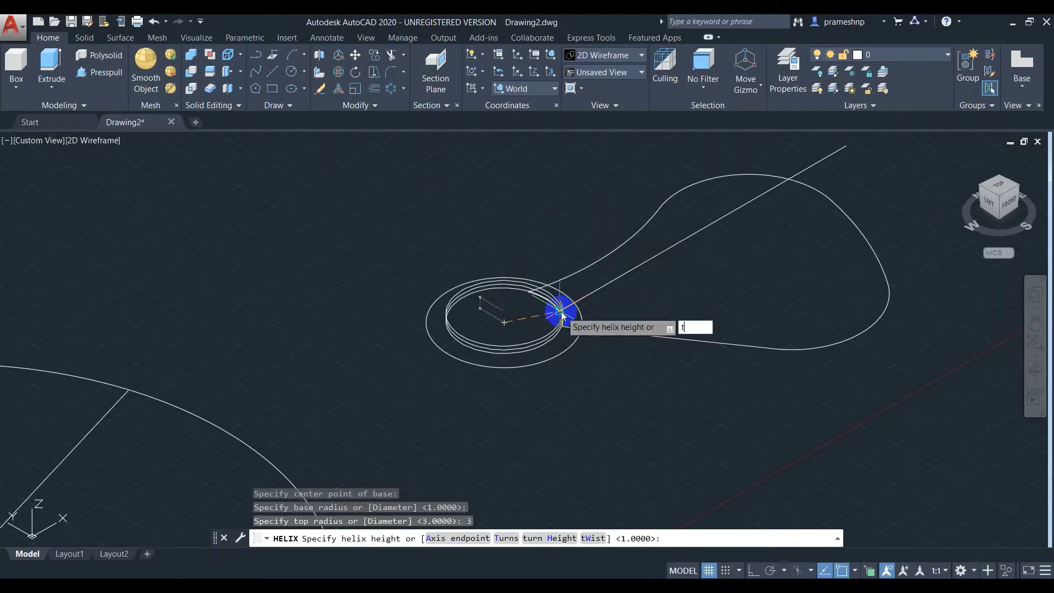
{"action": "key", "text": "Return"}
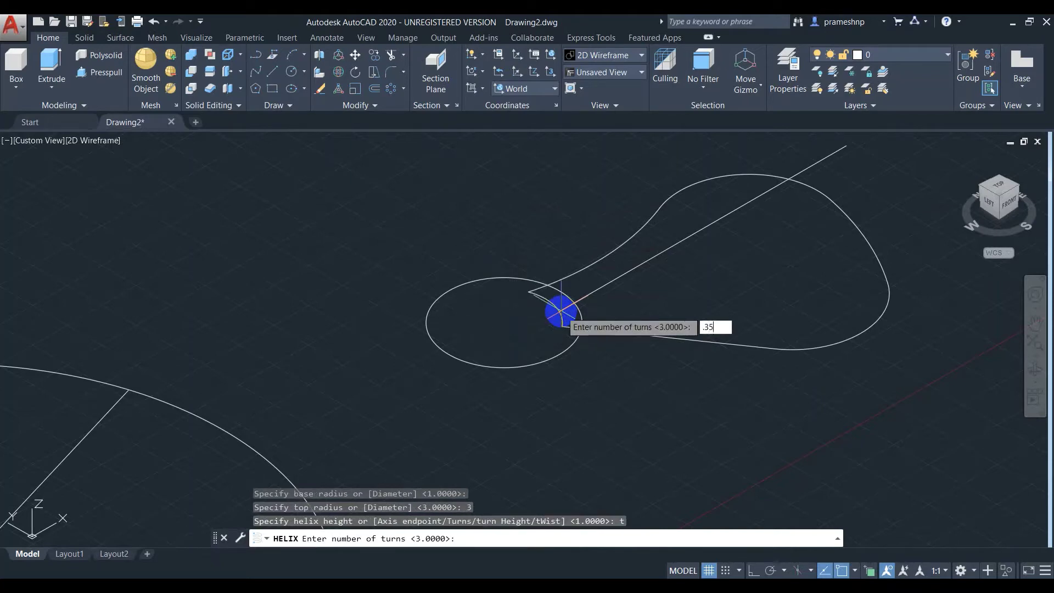
{"action": "key", "text": "Return"}
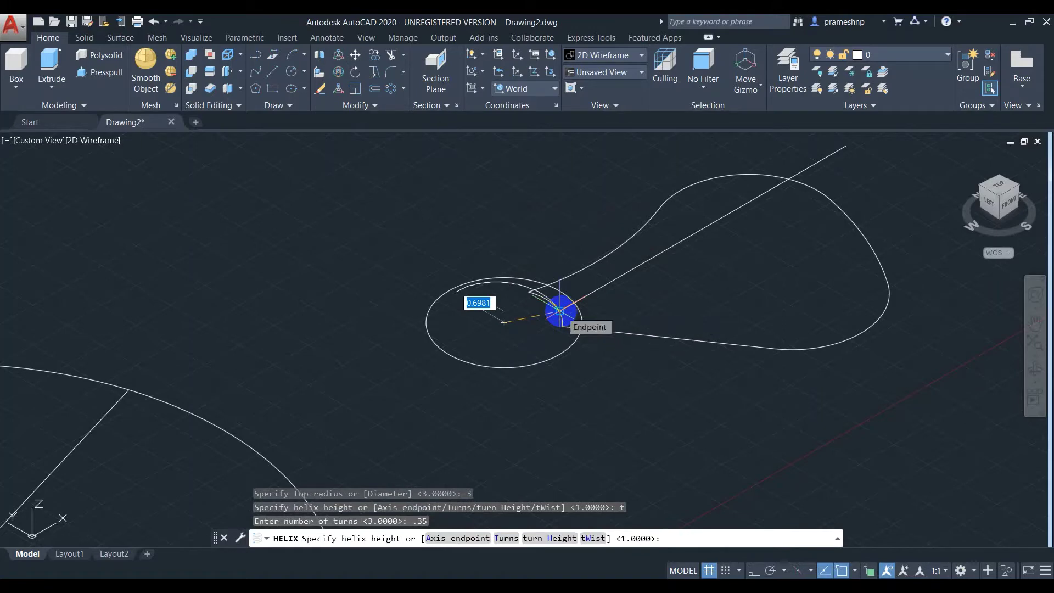
{"action": "type", "text": "3"}
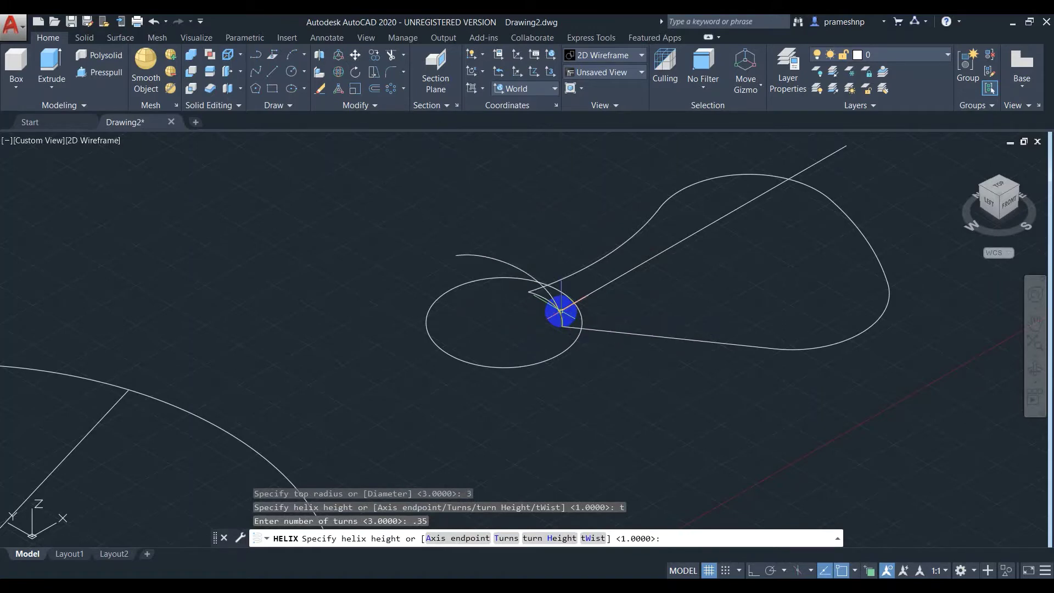
{"action": "key", "text": "Return"}
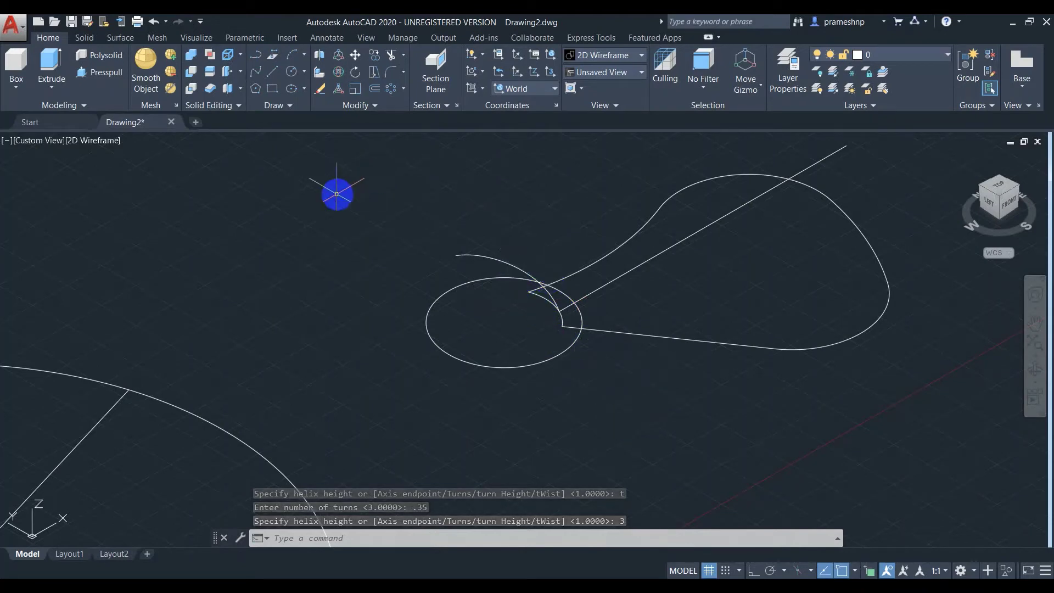
Sweep the slanted line along the helix to form the twisted blade surface
{"action": "type", "text": "s"}
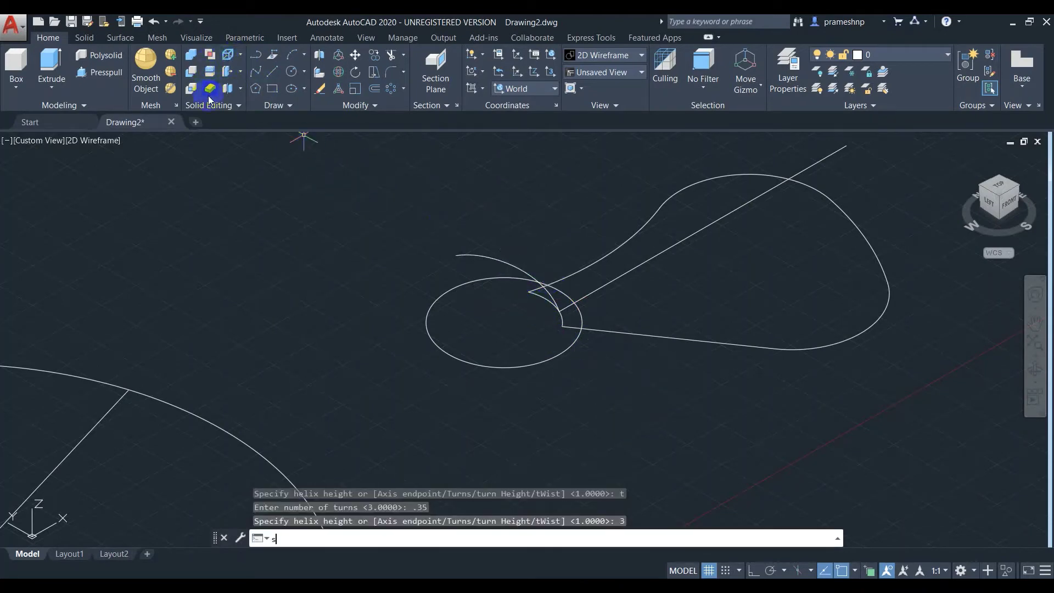
{"action": "type", "text": "e"}
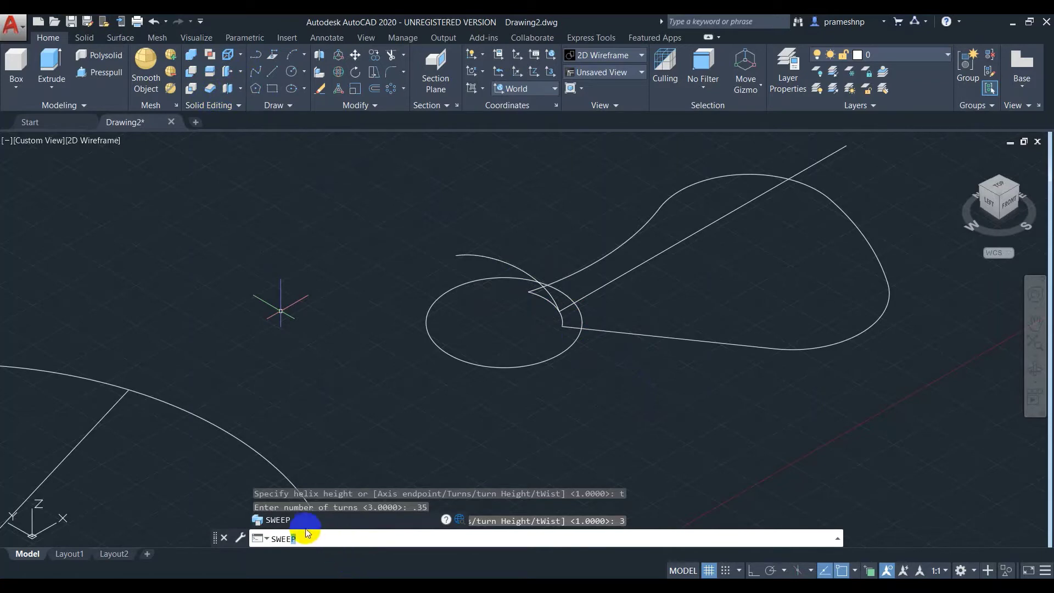
{"action": "left_click", "coordinate": [301, 523]}
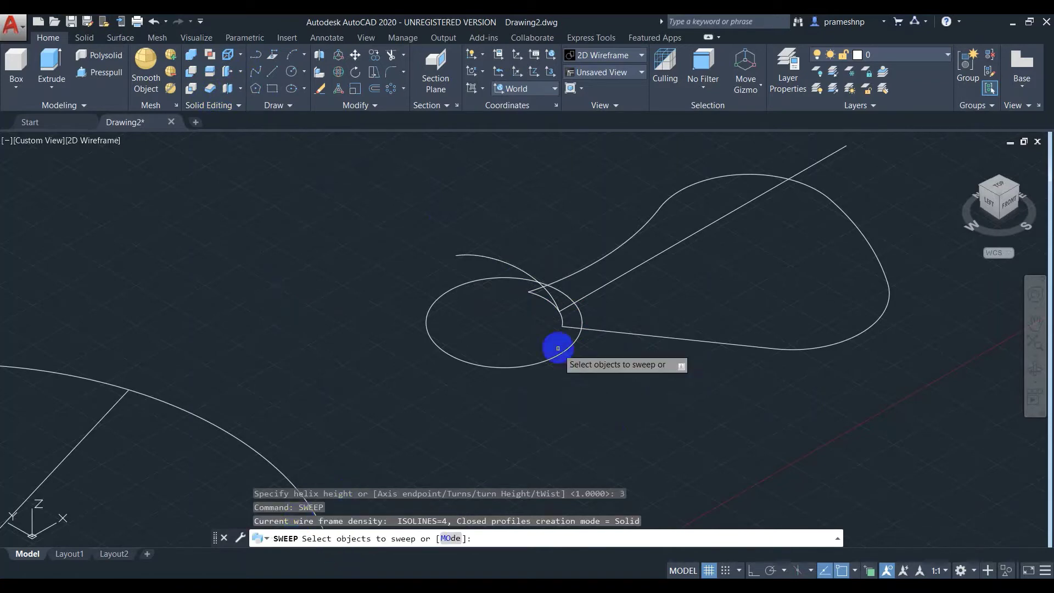
{"action": "left_click", "coordinate": [591, 292]}
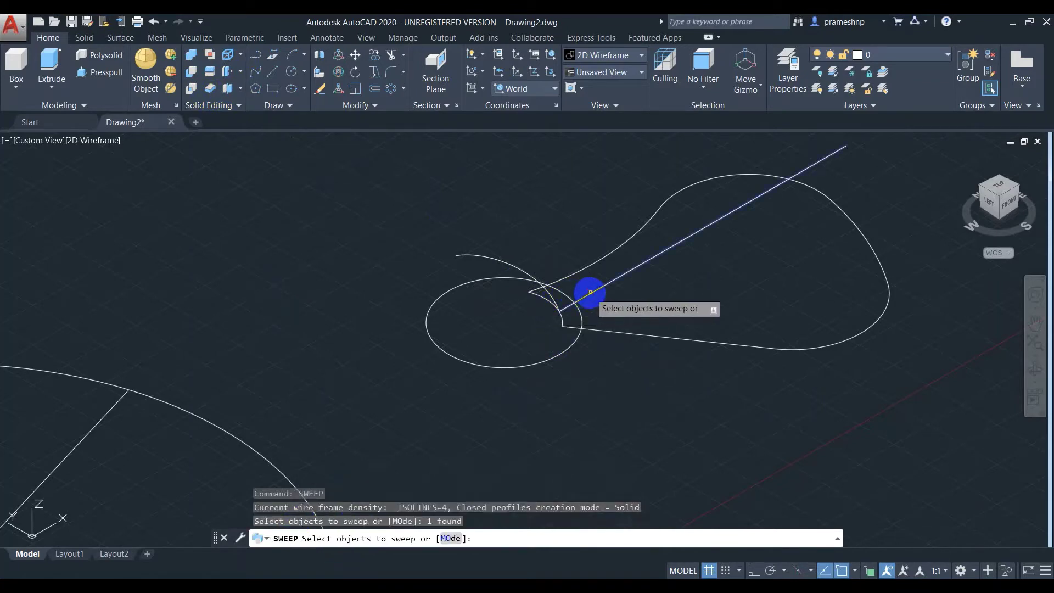
{"action": "key", "text": "Return"}
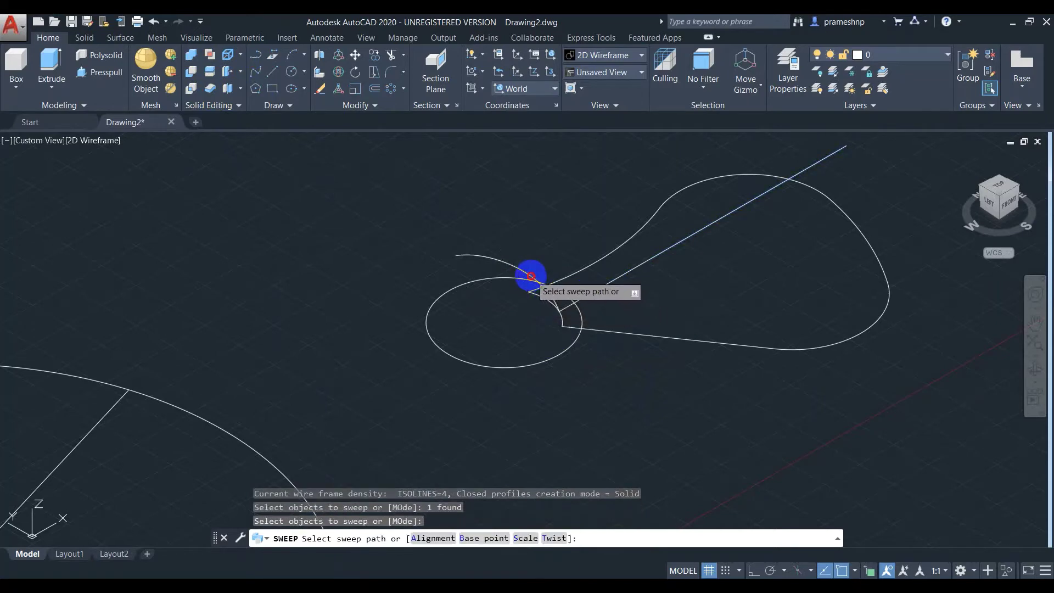
{"action": "left_click", "coordinate": [530, 277]}
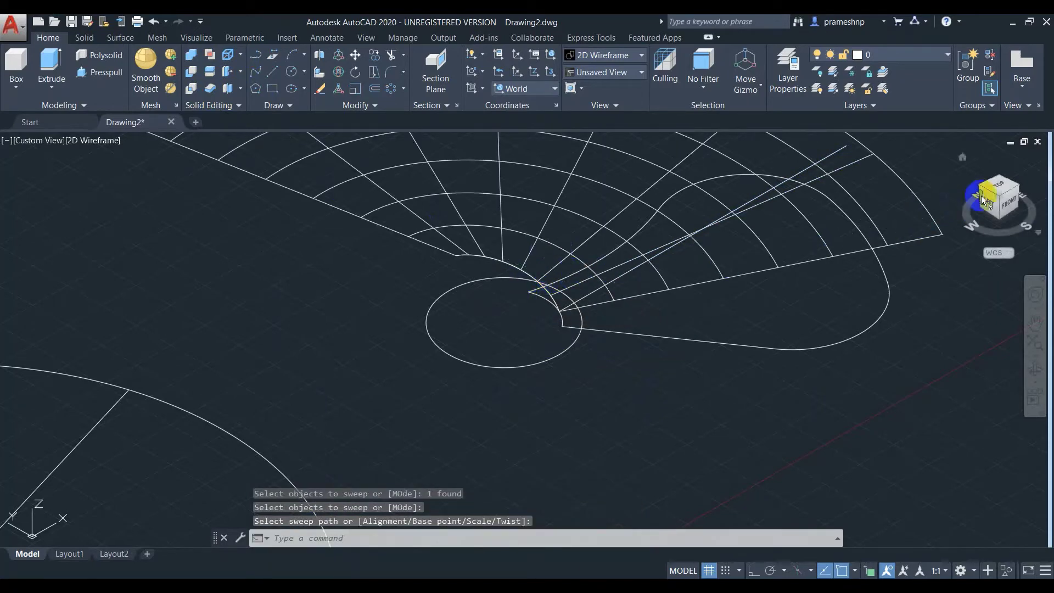
{"action": "left_click", "coordinate": [998, 187]}
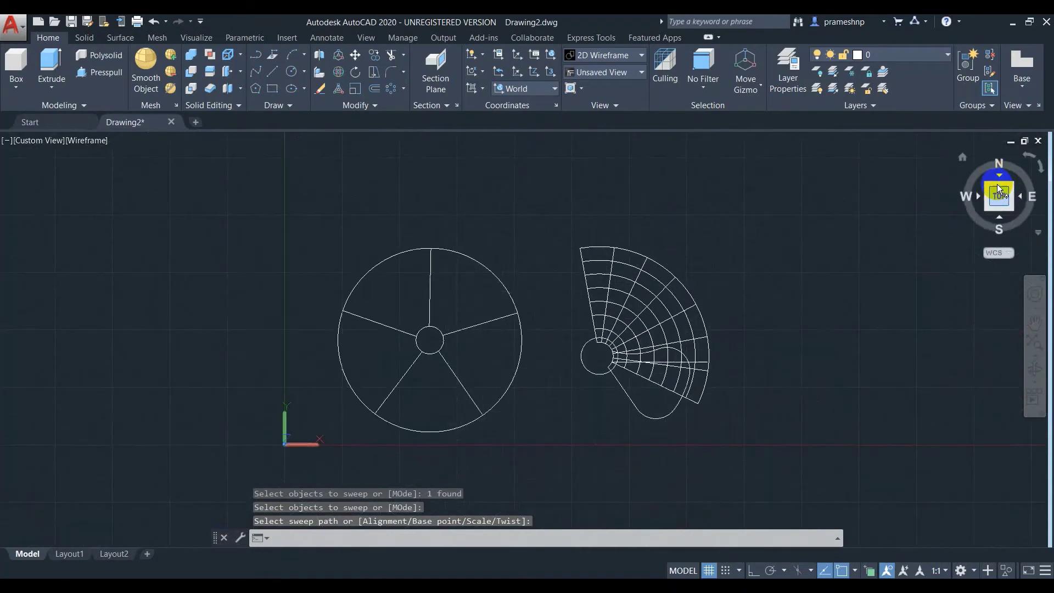
Switch to Realistic shading and orbit to a low front view of the blade
{"action": "left_click", "coordinate": [72, 140]}
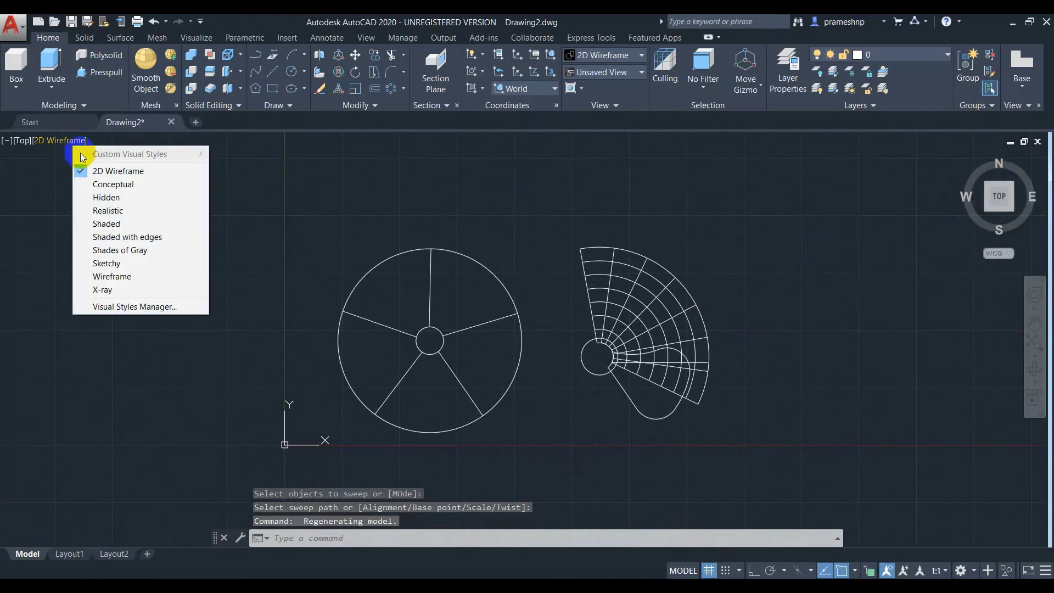
{"action": "left_click", "coordinate": [110, 209]}
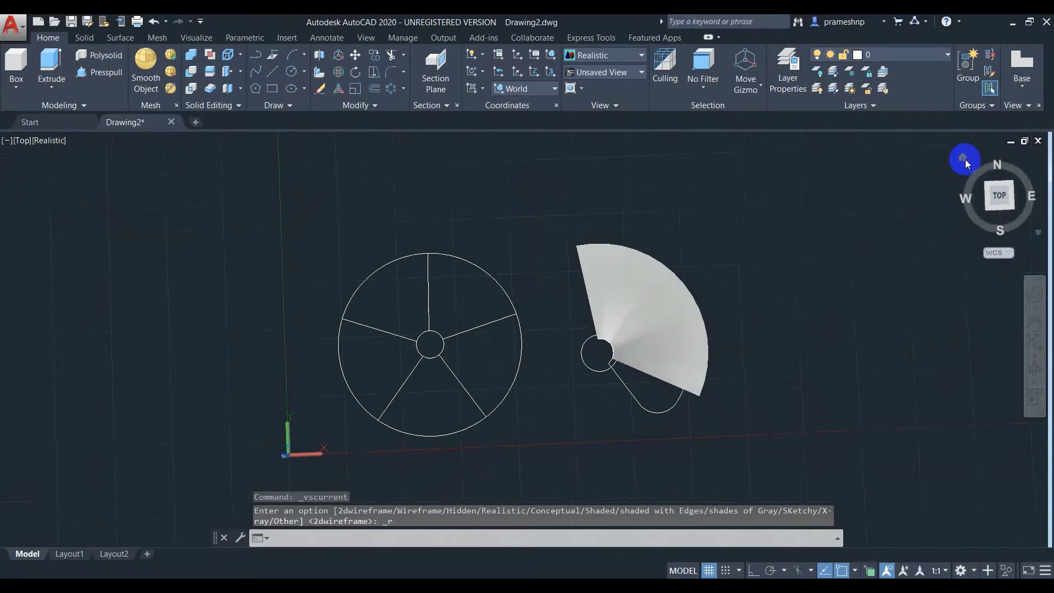
{"action": "mouse_move", "coordinate": [966, 159]}
{"action": "middle_mouse_down", "text": "shift"}
{"action": "mouse_move", "coordinate": [551, 364]}
{"action": "mouse_move", "coordinate": [503, 402]}
{"action": "mouse_move", "coordinate": [878, 253]}
{"action": "mouse_move", "coordinate": [612, 302]}
{"action": "middle_mouse_up", "text": "shift"}
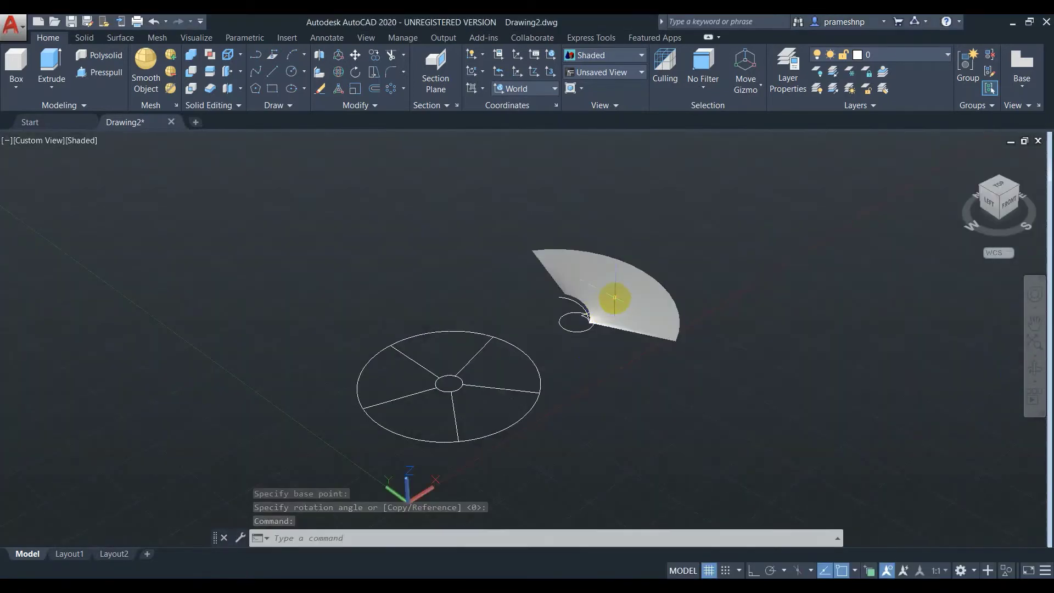
{"action": "left_click", "coordinate": [1034, 368]}
{"action": "mouse_move", "coordinate": [829, 351]}
{"action": "left_mouse_down"}
{"action": "mouse_move", "coordinate": [796, 370]}
{"action": "mouse_move", "coordinate": [779, 304]}
{"action": "left_mouse_up"}
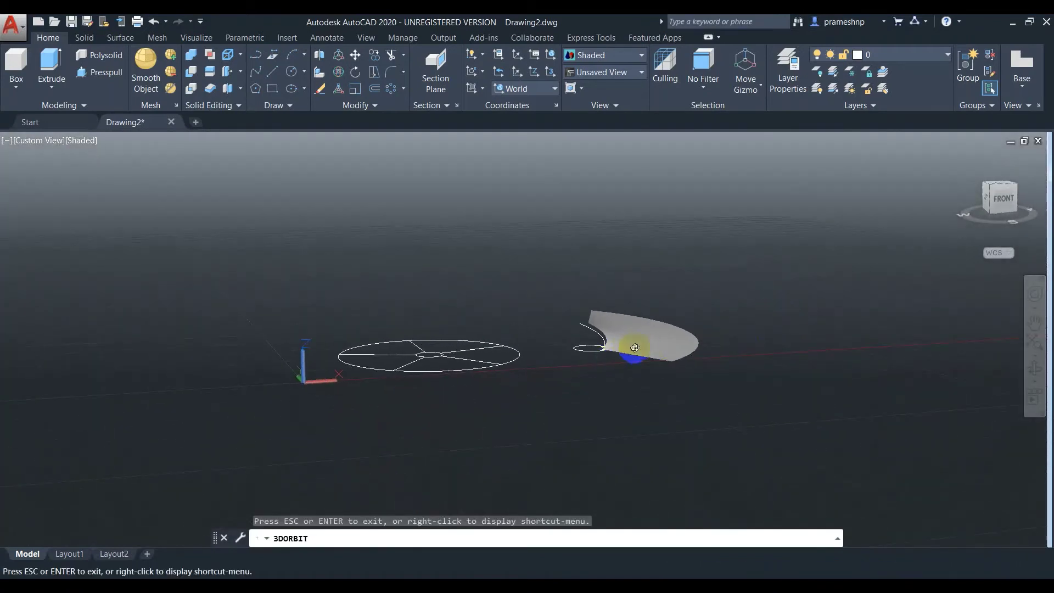
{"action": "key", "text": "Escape"}
Thicken the swept blade surface by 0.5 into a solid, then return to SW isometric
{"action": "left_click", "coordinate": [638, 341]}
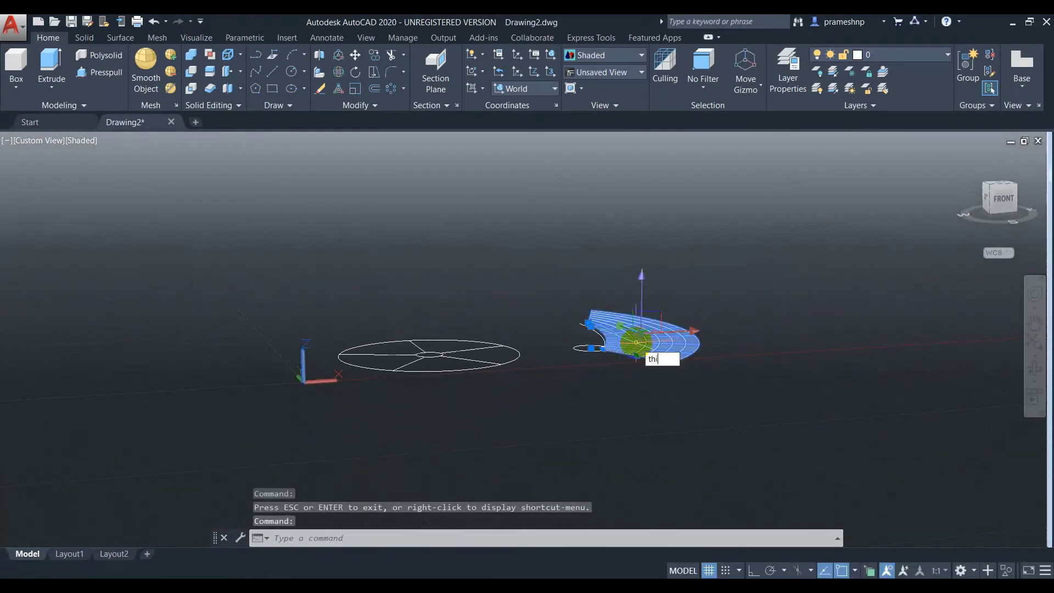
{"action": "left_click", "coordinate": [666, 376]}
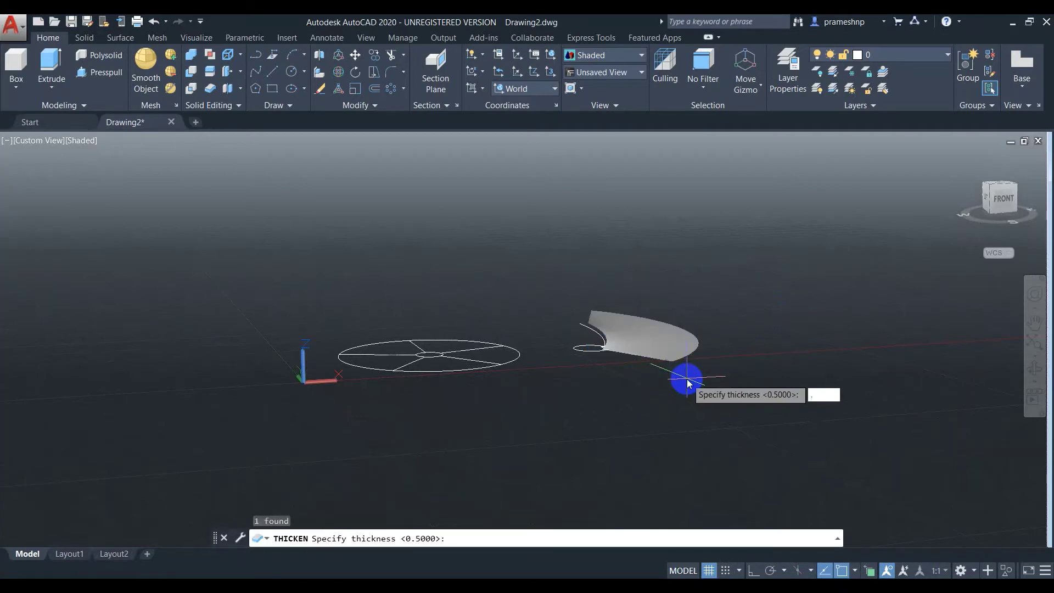
{"action": "type", "text": "5"}
{"action": "key", "text": "Return"}
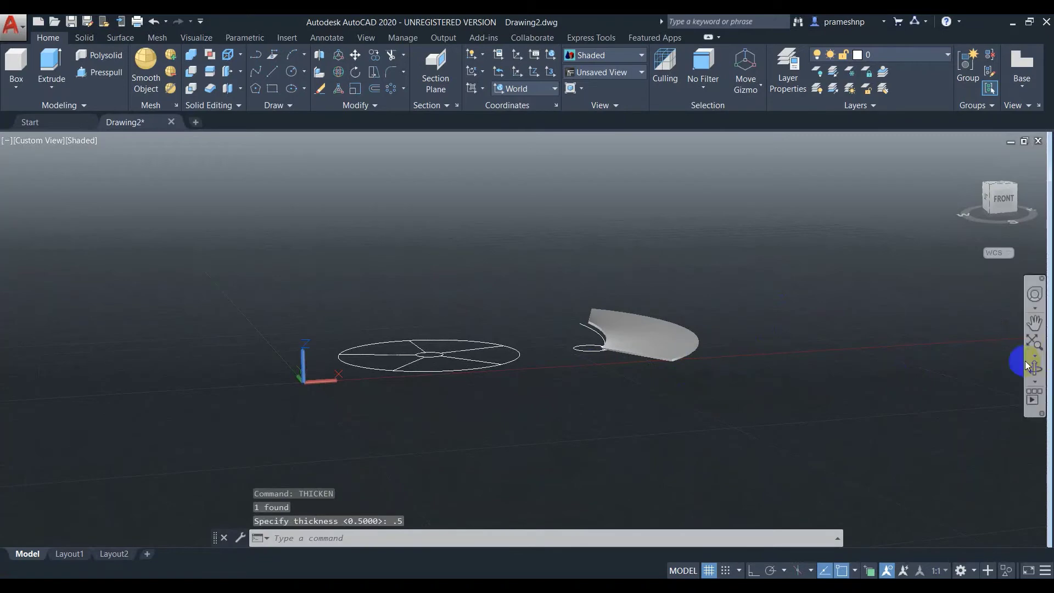
{"action": "left_click", "coordinate": [1026, 365]}
{"action": "left_click_drag", "start_coordinate": [787, 383], "coordinate": [691, 383]}
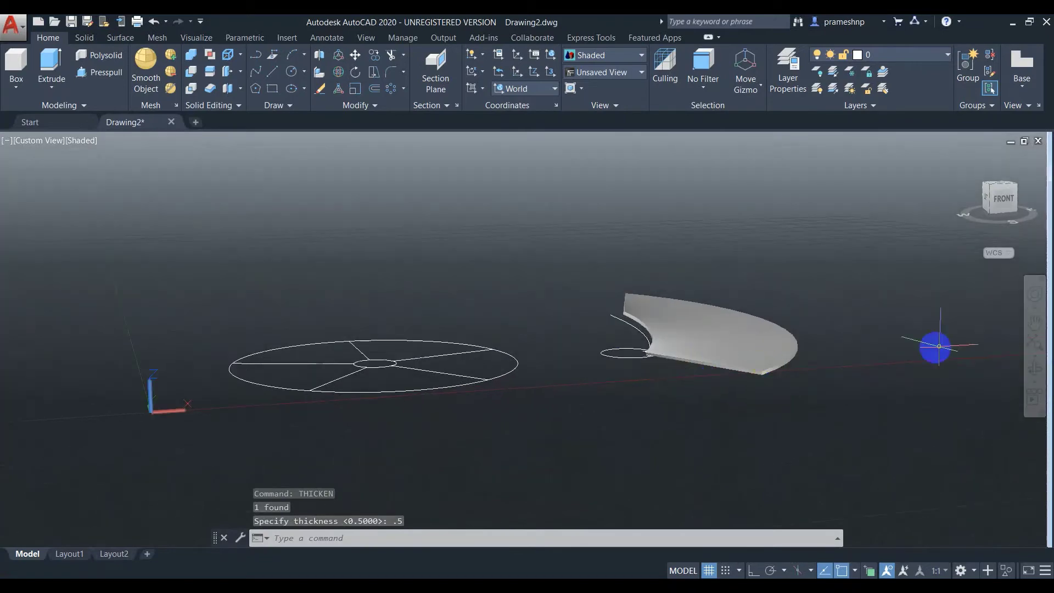
{"action": "left_click", "coordinate": [964, 158]}
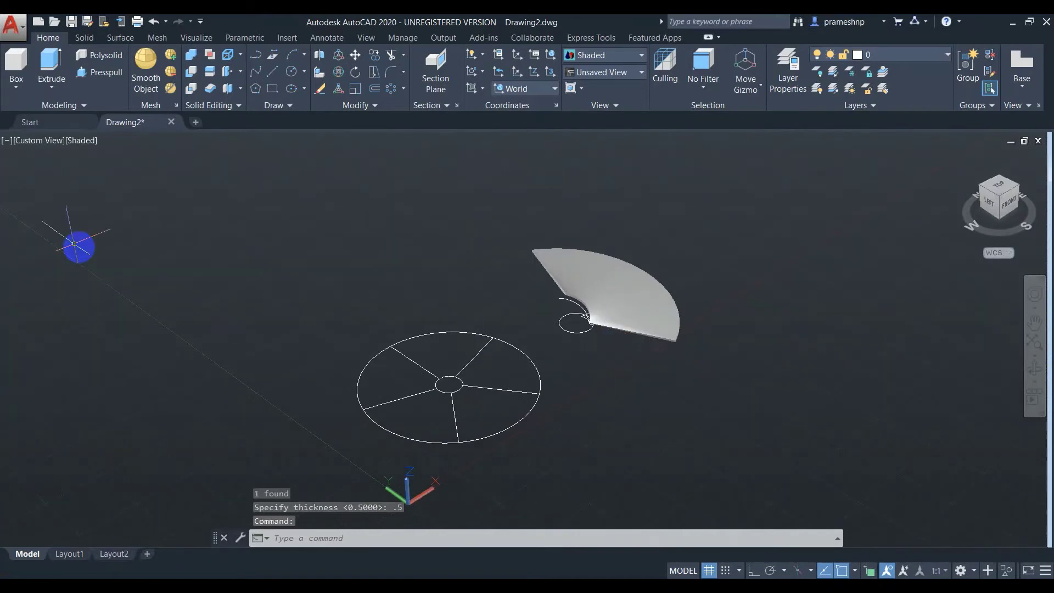
In 2D Wireframe, extrude the closed loop on the blade upward into a solid
{"action": "left_click", "coordinate": [81, 140]}
{"action": "left_click", "coordinate": [104, 169]}
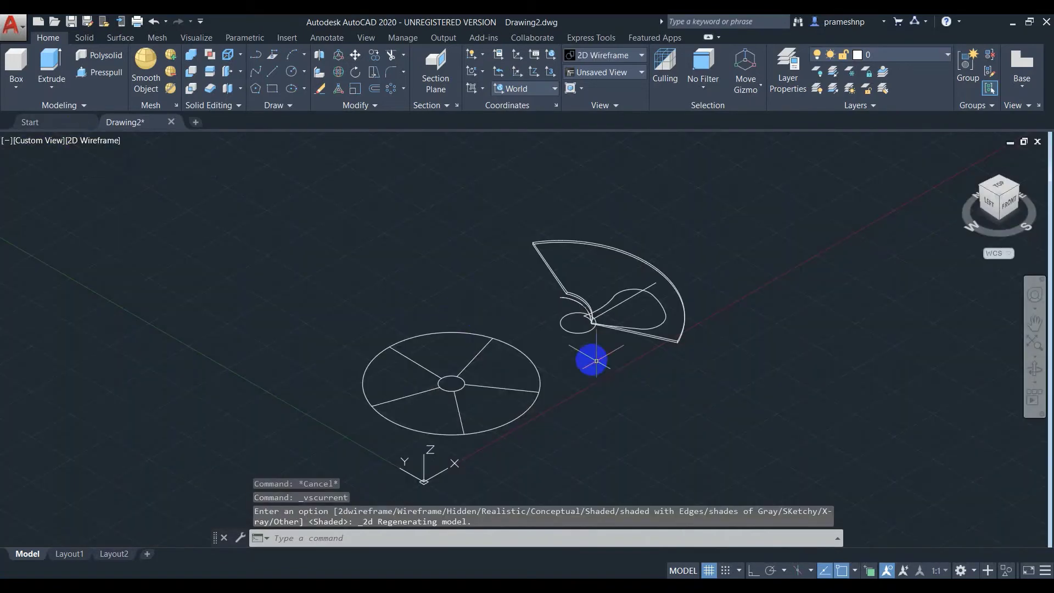
{"action": "left_click", "coordinate": [664, 319]}
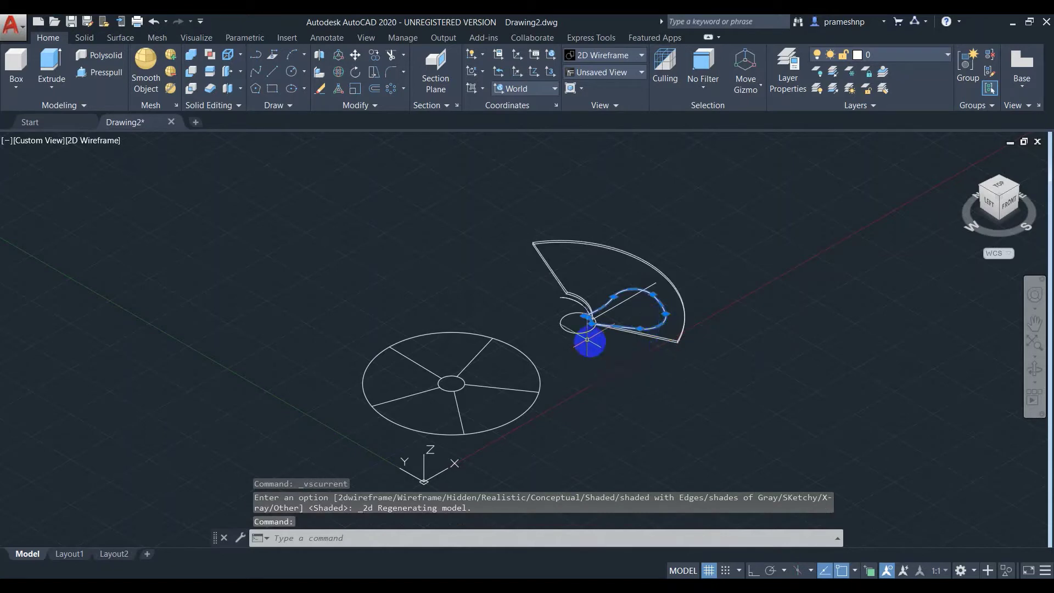
{"action": "left_click", "coordinate": [52, 86]}
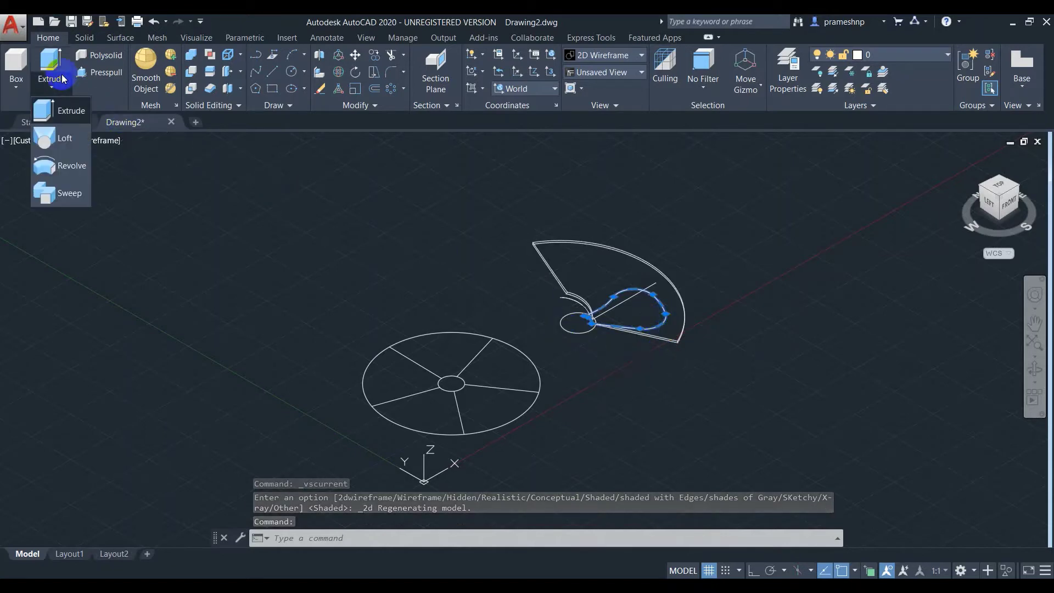
{"action": "left_click", "coordinate": [60, 110]}
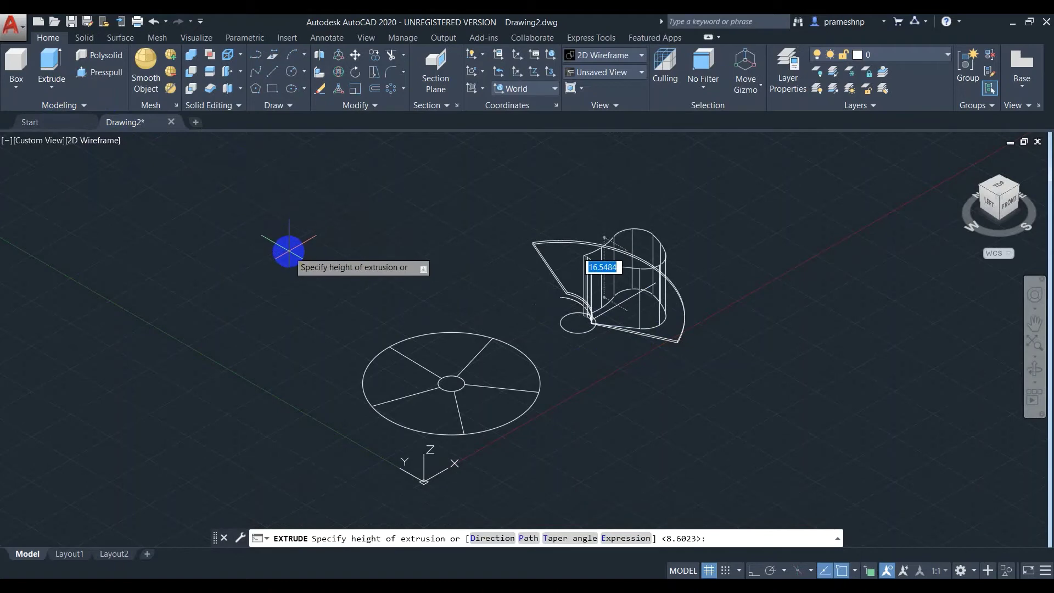
{"action": "left_click", "coordinate": [295, 263]}
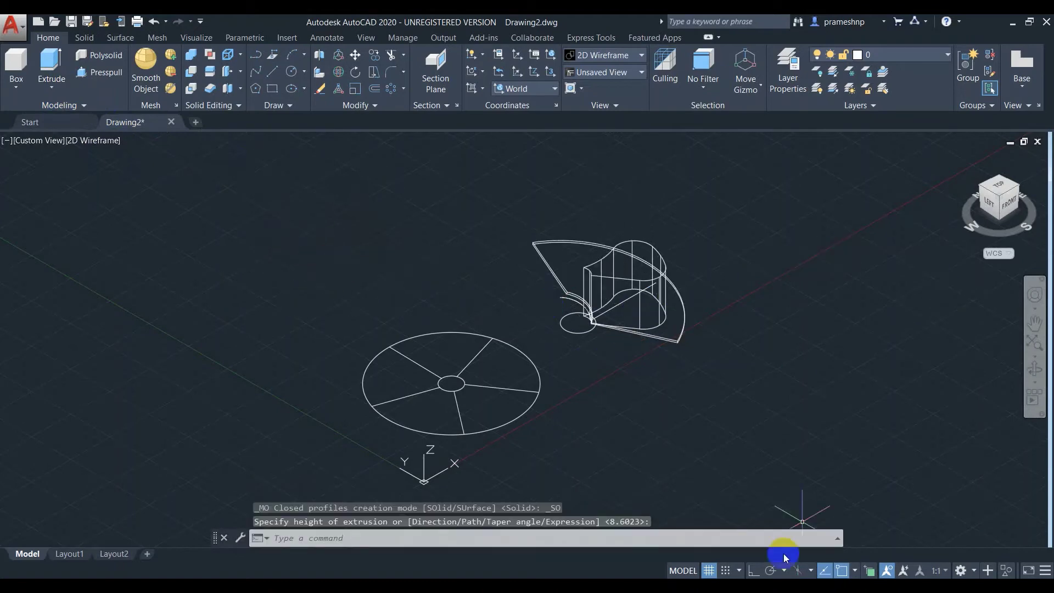
{"action": "left_click", "coordinate": [95, 141]}
Switch to realistic shading and intersect the extruded blade solid with the curved surface
{"action": "left_click", "coordinate": [131, 207]}
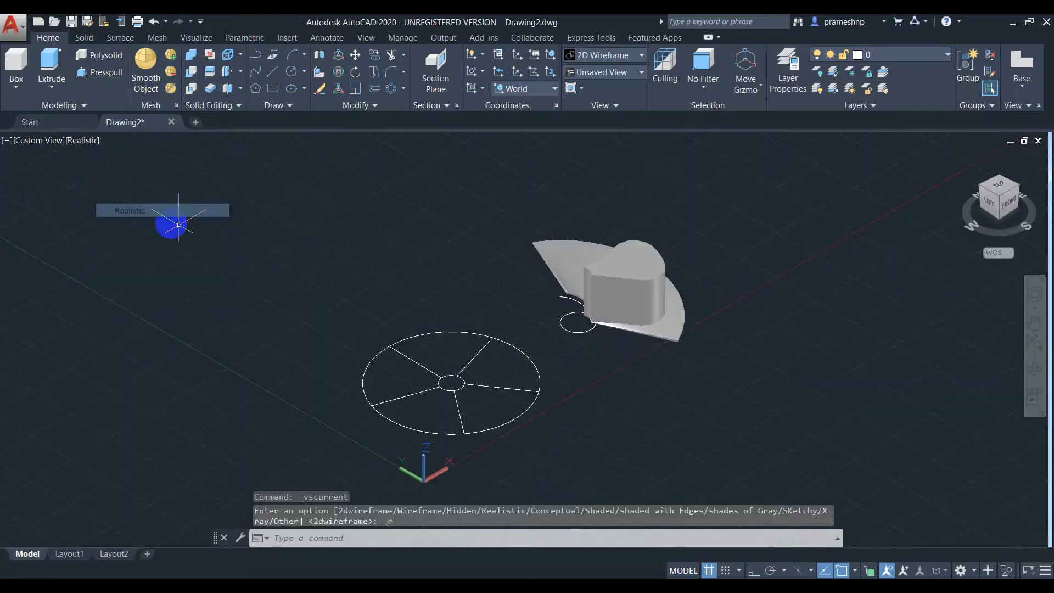
{"action": "left_click", "coordinate": [652, 300]}
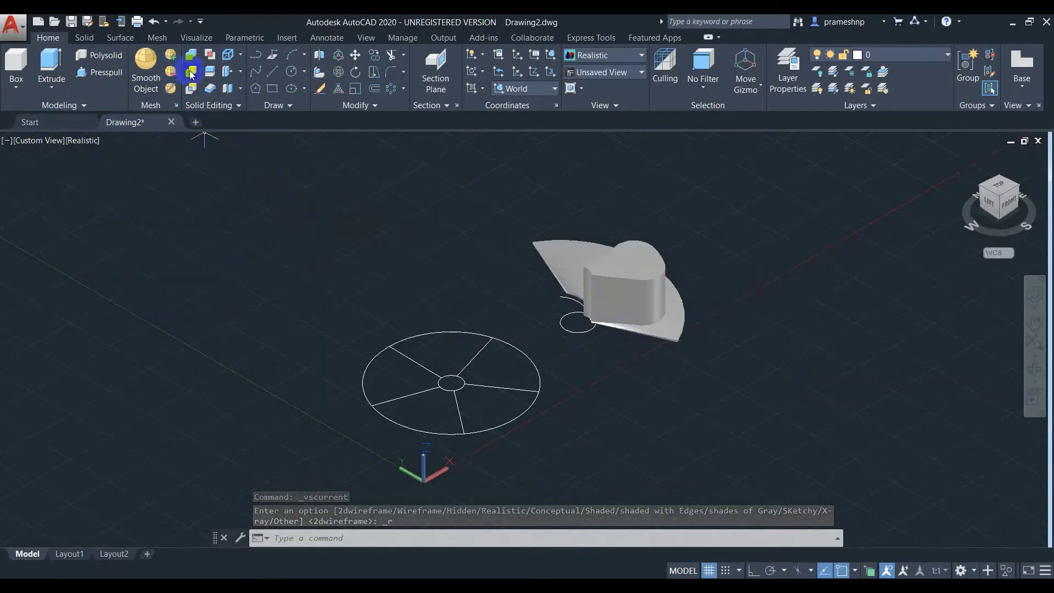
{"action": "left_click", "coordinate": [191, 88]}
{"action": "left_click", "coordinate": [610, 280]}
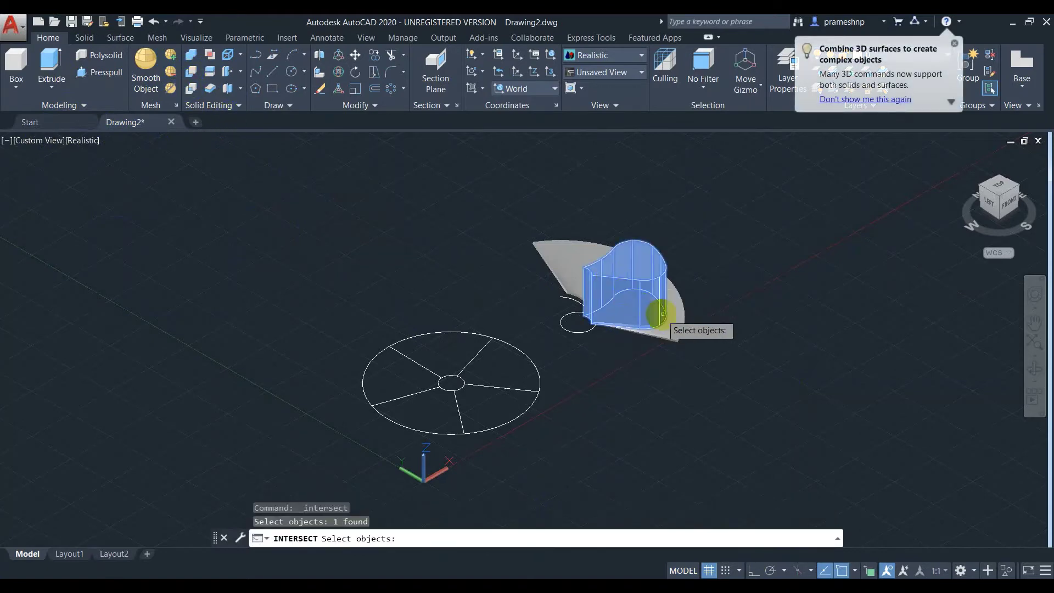
{"action": "left_click", "coordinate": [676, 332]}
{"action": "right_click", "coordinate": [676, 332]}
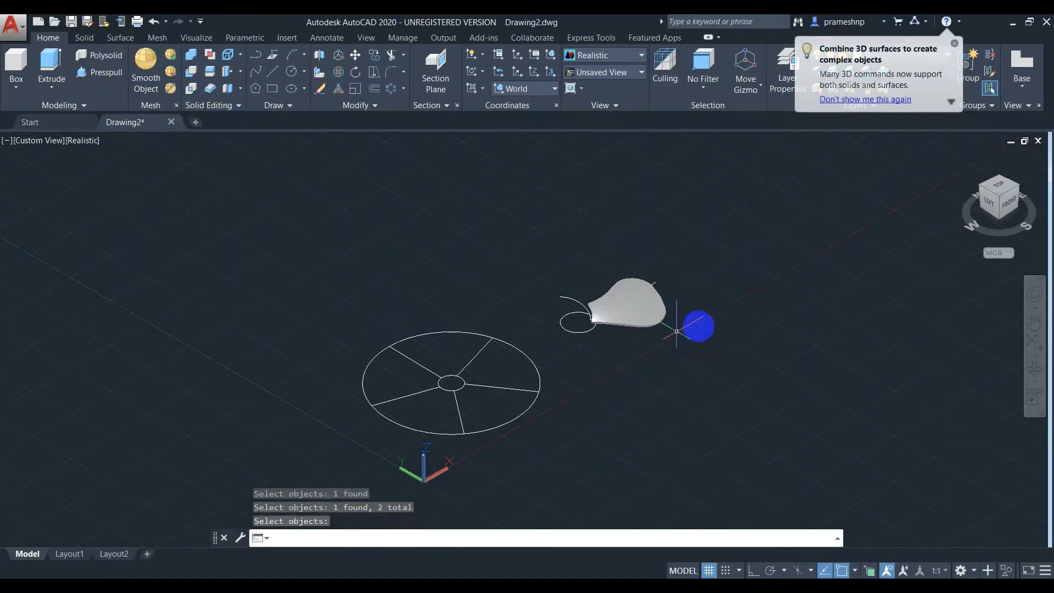
Orbit to a low front angle to inspect the thin curved blade
{"action": "left_click", "coordinate": [1035, 369]}
{"action": "mouse_move", "coordinate": [671, 421]}
{"action": "left_mouse_down"}
{"action": "mouse_move", "coordinate": [619, 329]}
{"action": "mouse_move", "coordinate": [567, 367]}
{"action": "mouse_move", "coordinate": [563, 357]}
{"action": "mouse_move", "coordinate": [623, 353]}
{"action": "mouse_move", "coordinate": [565, 329]}
{"action": "left_mouse_up"}
{"action": "key", "text": "Escape"}
{"action": "key", "text": "Escape"}
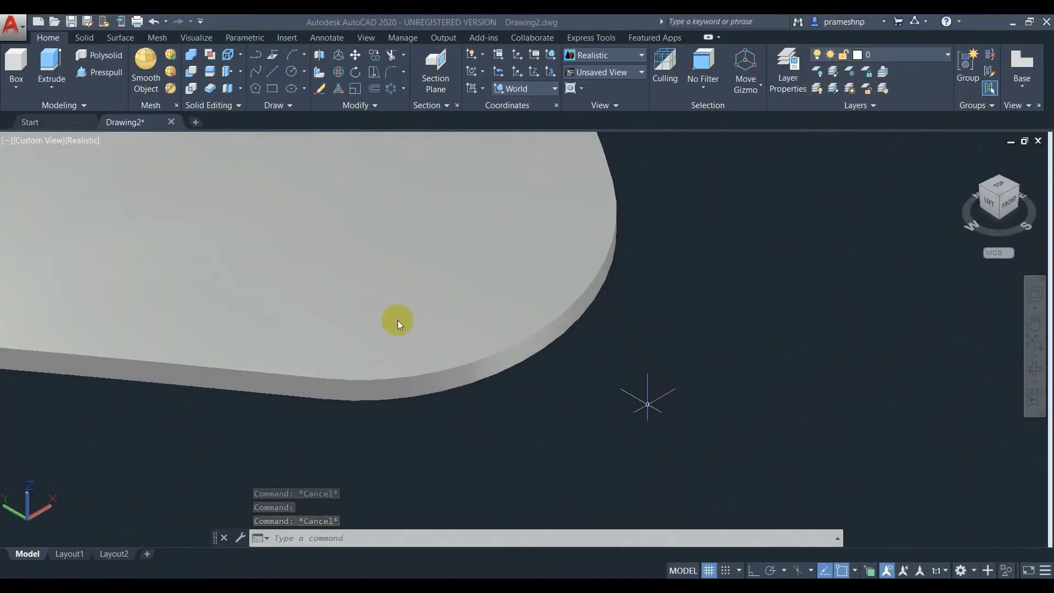
Start FILLETEDGE, pick the blade's edge chain, and set the fillet radius to 0.1
{"action": "scroll", "coordinate": [379, 336], "scroll_direction": "down", "scroll_amount": 1}
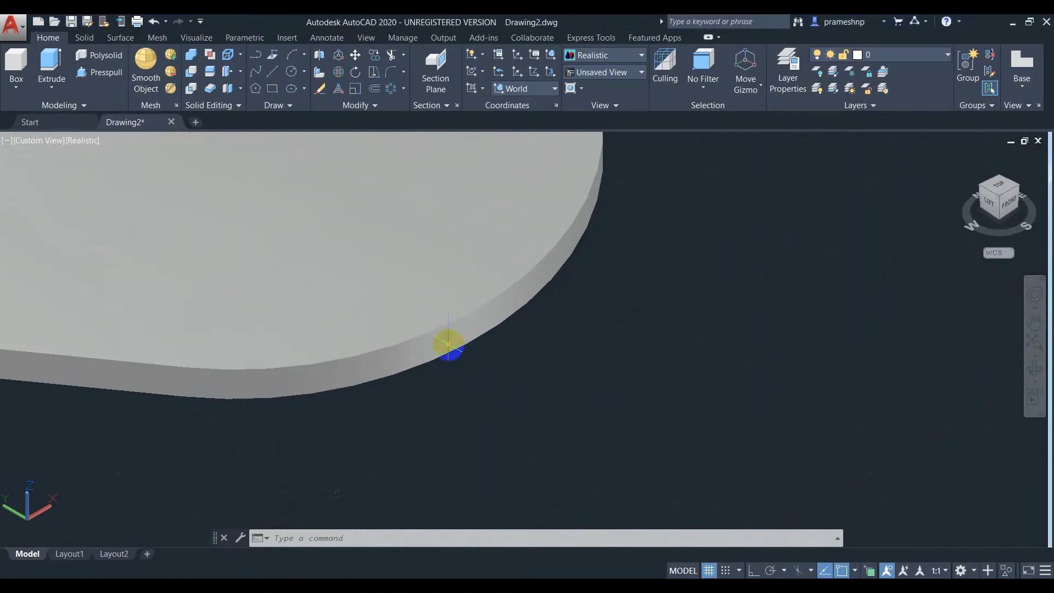
{"action": "type", "text": "fille"}
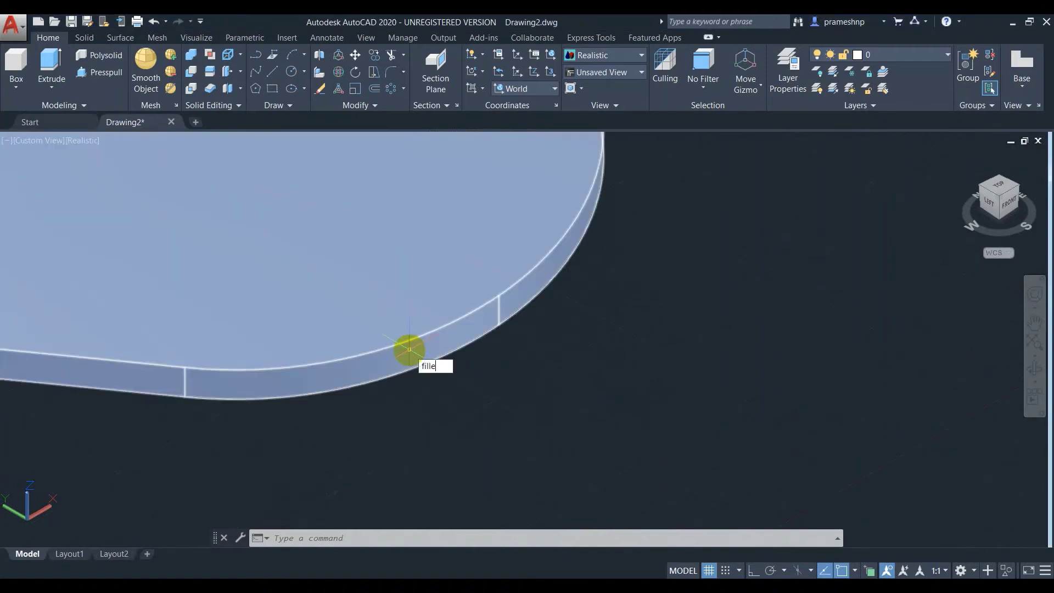
{"action": "key", "text": "Return"}
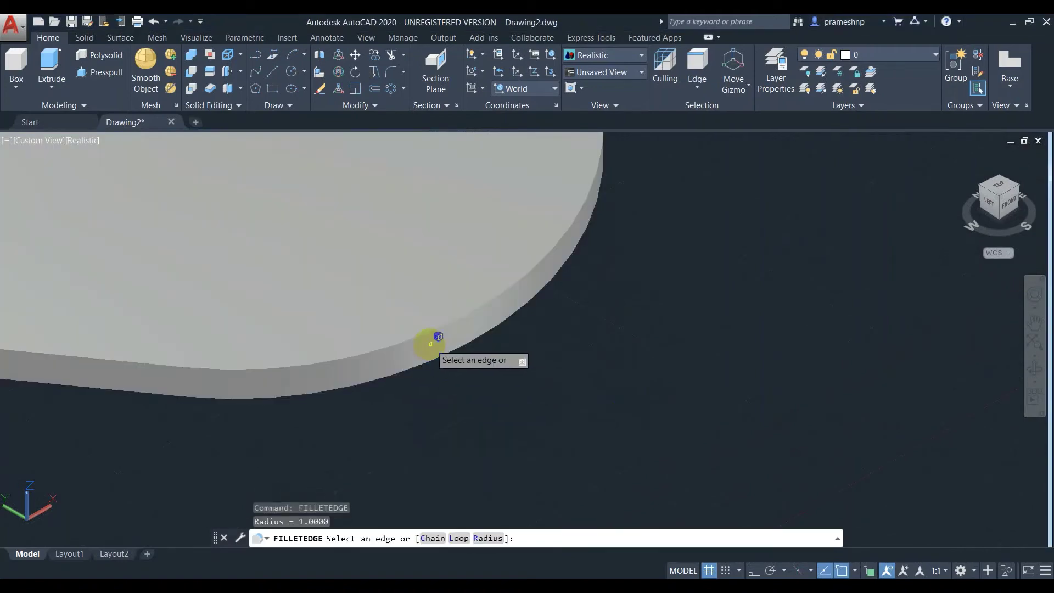
{"action": "left_click", "coordinate": [423, 342]}
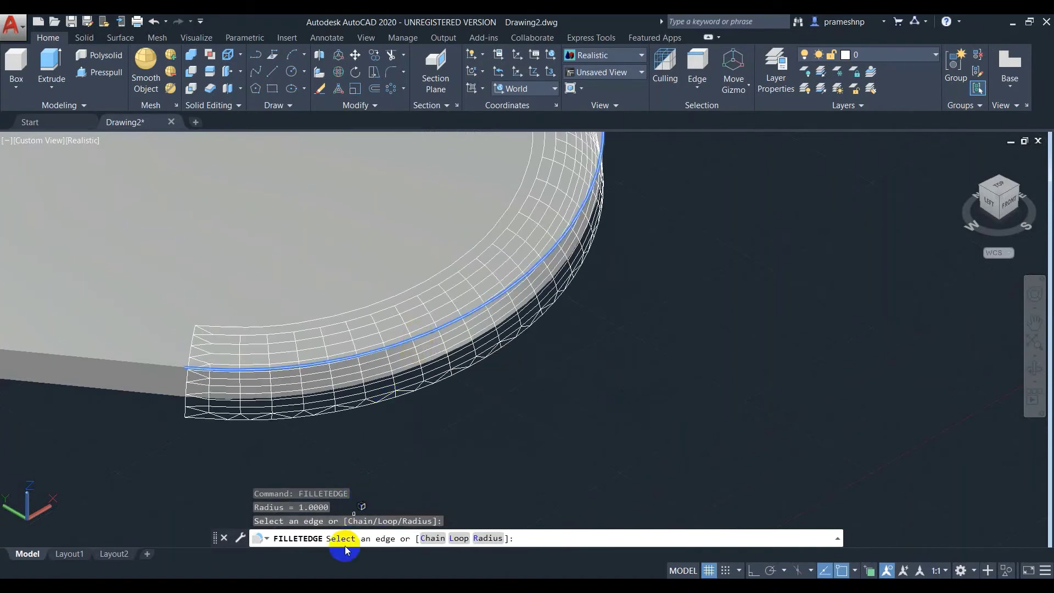
{"action": "left_click", "coordinate": [433, 541]}
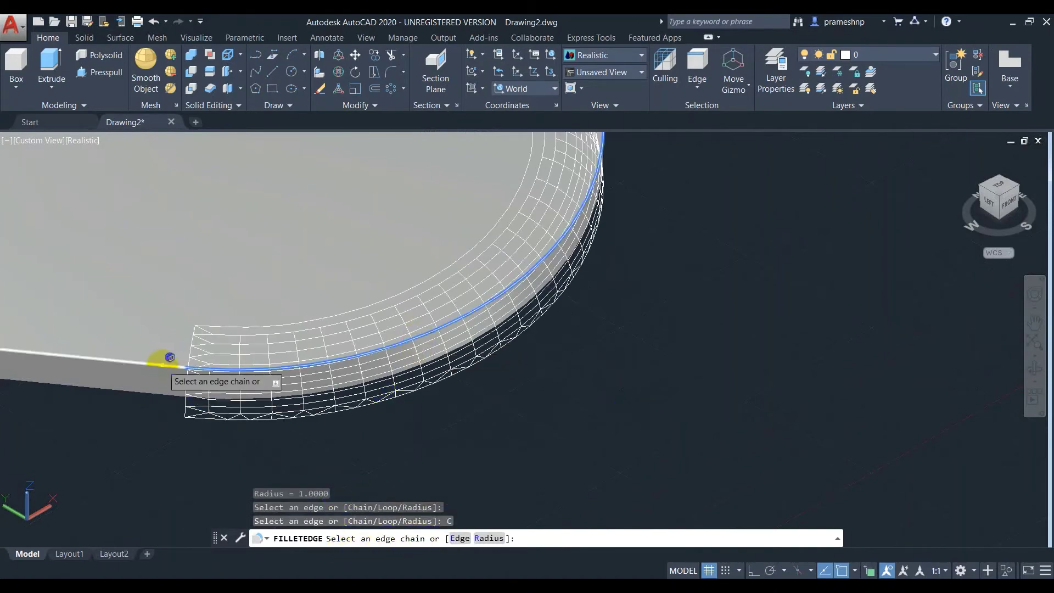
{"action": "left_click", "coordinate": [161, 364]}
{"action": "scroll", "coordinate": [317, 353], "scroll_direction": "down", "scroll_amount": 5}
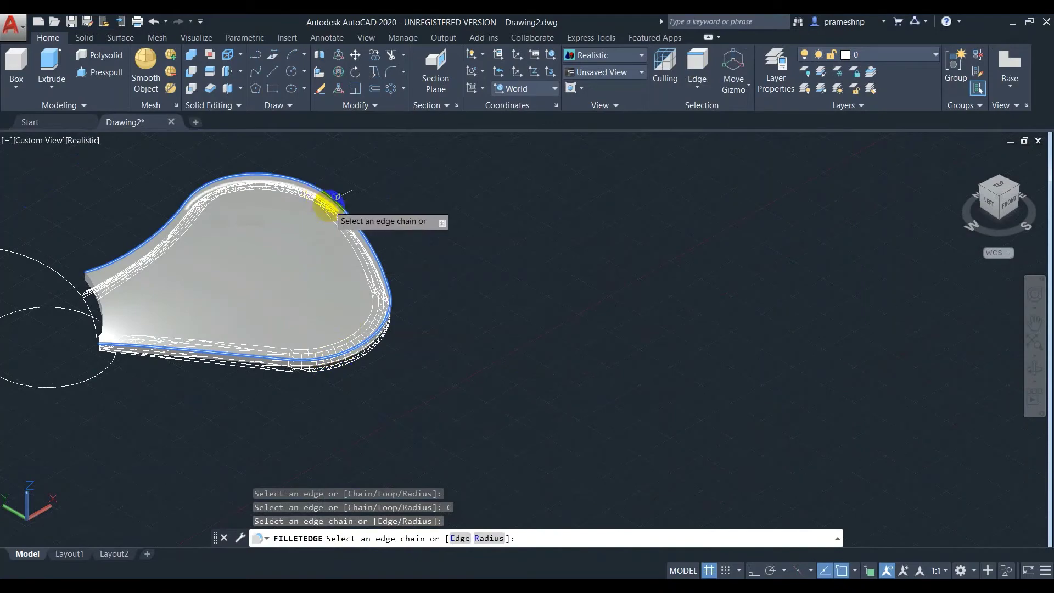
{"action": "scroll", "coordinate": [250, 376], "scroll_direction": "up", "scroll_amount": 5}
{"action": "scroll", "coordinate": [275, 360], "scroll_direction": "up", "scroll_amount": 3}
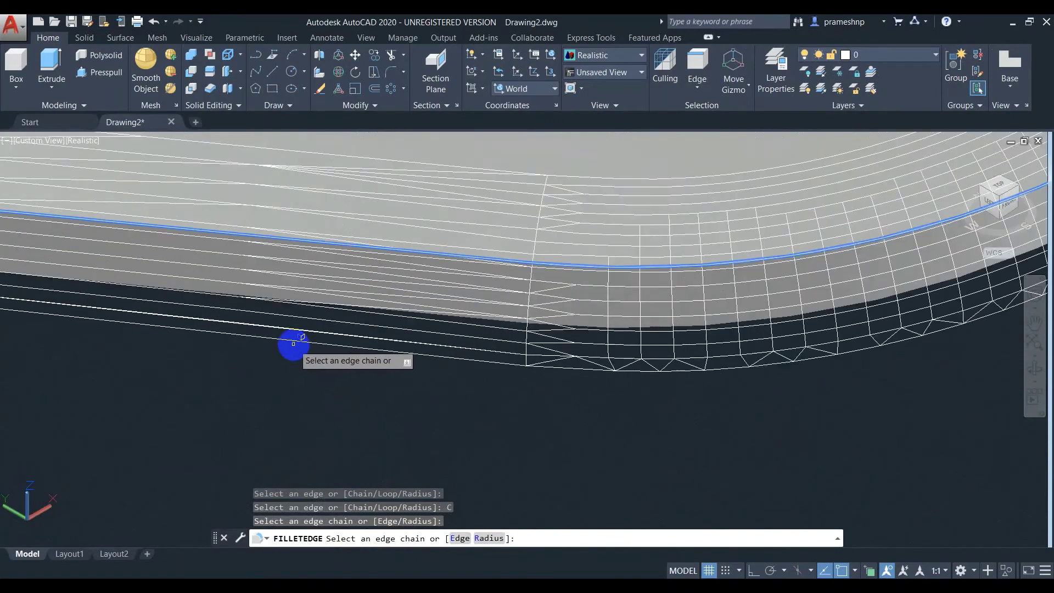
{"action": "scroll", "coordinate": [330, 313], "scroll_direction": "down", "scroll_amount": 3}
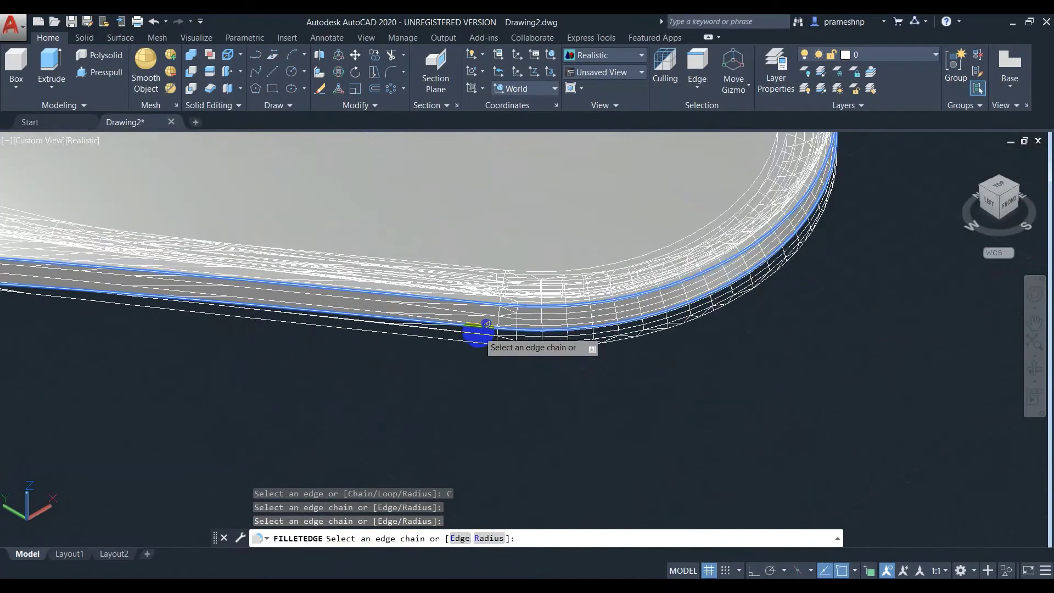
{"action": "scroll", "coordinate": [483, 338], "scroll_direction": "down", "scroll_amount": 2}
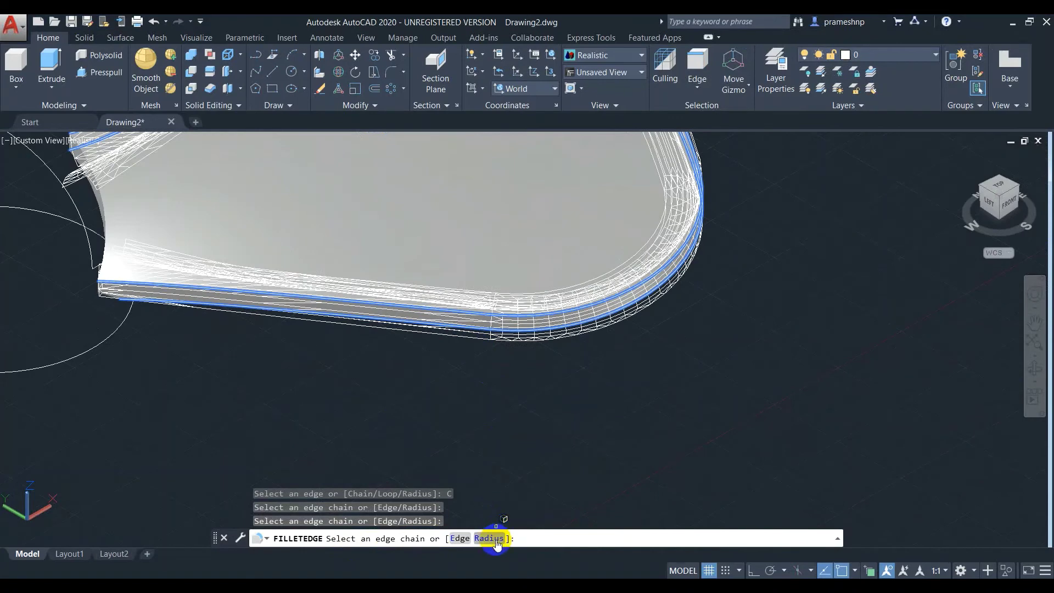
{"action": "left_click", "coordinate": [461, 538]}
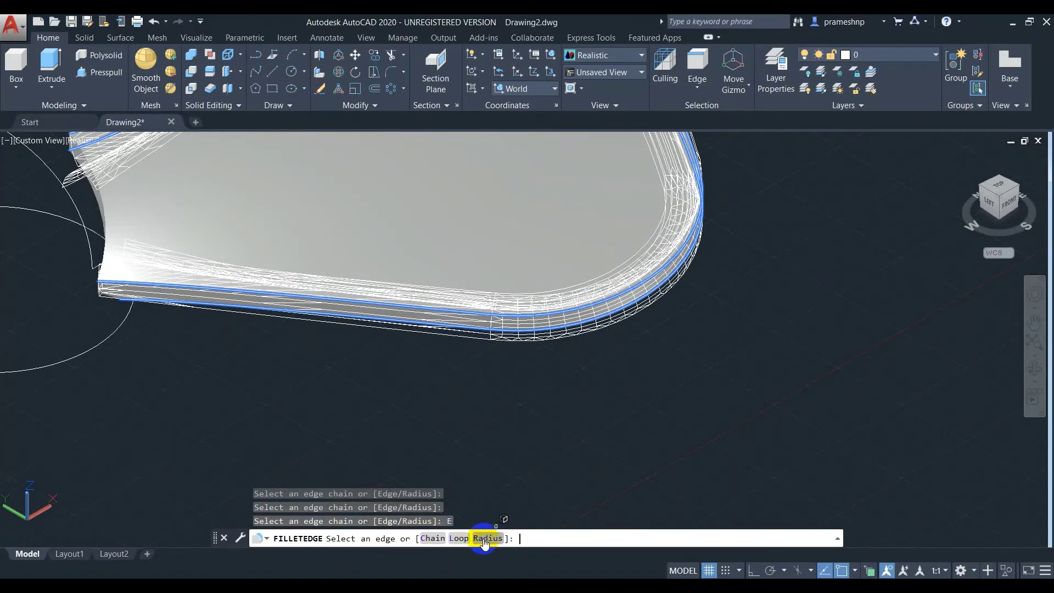
{"action": "left_click", "coordinate": [487, 538]}
{"action": "type", "text": ".1"}
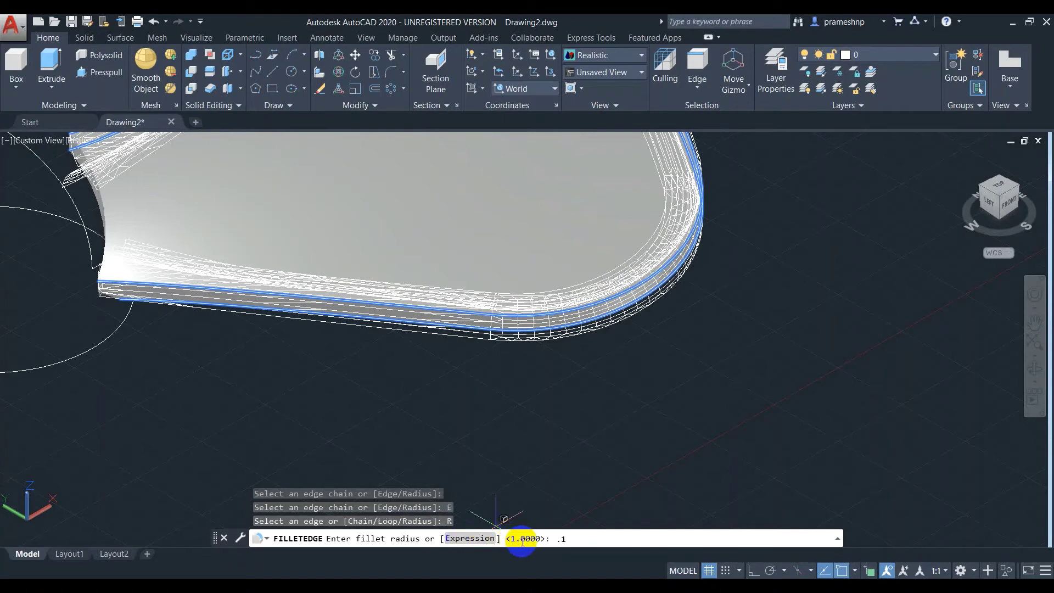
{"action": "key", "text": "Return"}
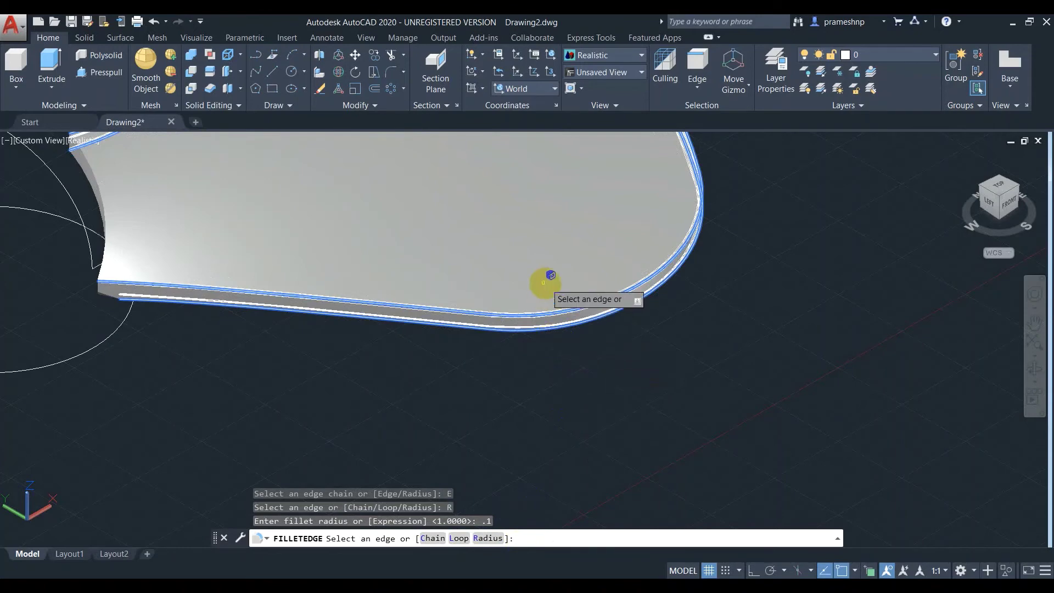
Add the lower curved blade edge and accept the 0.1 fillet on all 10 edges
{"action": "scroll", "coordinate": [577, 316], "scroll_direction": "up", "scroll_amount": 1}
{"action": "scroll", "coordinate": [582, 310], "scroll_direction": "up", "scroll_amount": 1}
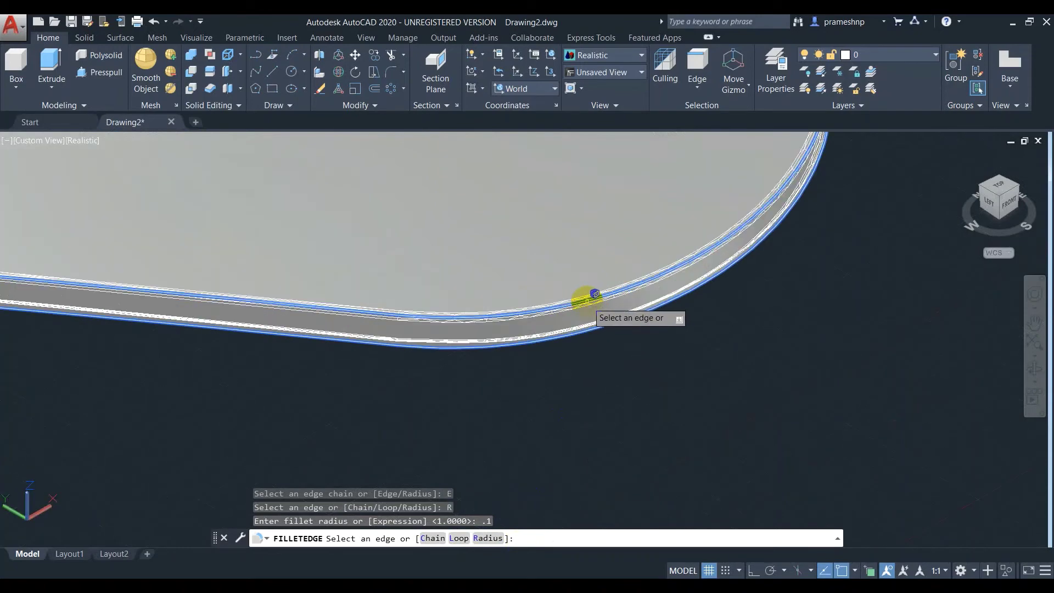
{"action": "left_click", "coordinate": [587, 300]}
{"action": "right_click", "coordinate": [568, 344]}
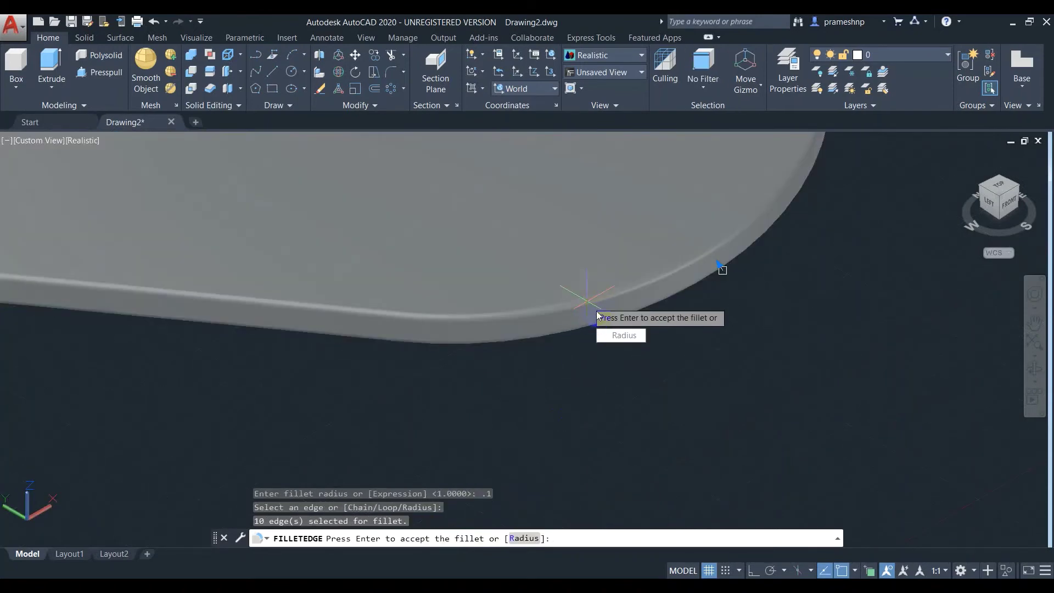
{"action": "scroll", "coordinate": [598, 316], "scroll_direction": "down", "scroll_amount": 2}
{"action": "scroll", "coordinate": [550, 302], "scroll_direction": "up", "scroll_amount": 1}
{"action": "scroll", "coordinate": [536, 303], "scroll_direction": "up", "scroll_amount": 1}
{"action": "scroll", "coordinate": [541, 305], "scroll_direction": "down", "scroll_amount": 1}
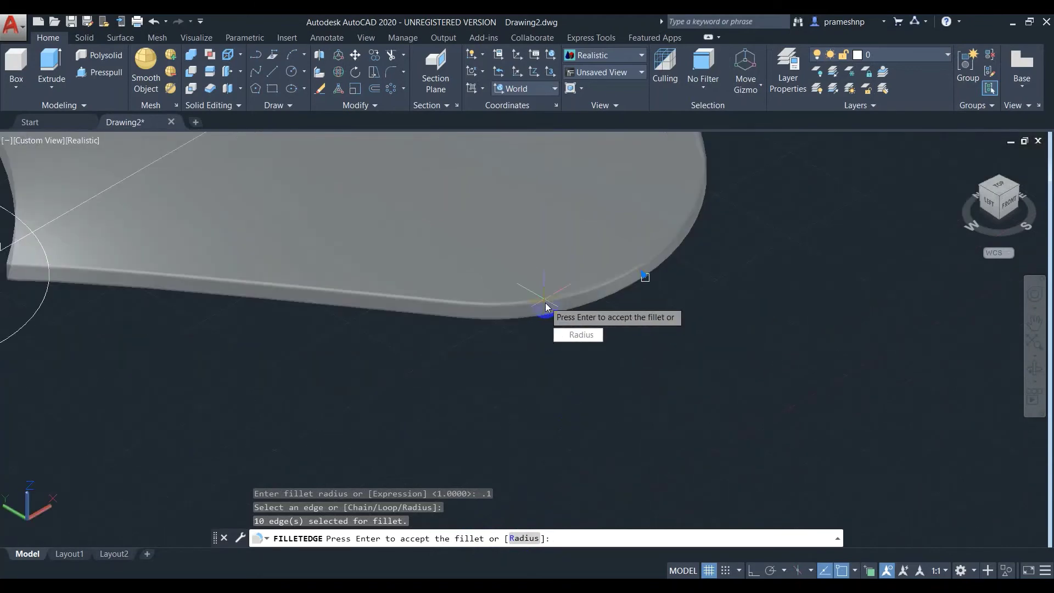
{"action": "scroll", "coordinate": [555, 315], "scroll_direction": "down", "scroll_amount": 1}
{"action": "left_click", "coordinate": [579, 335]}
{"action": "key", "text": "Escape"}
{"action": "right_click", "coordinate": [537, 298]}
{"action": "scroll", "coordinate": [539, 299], "scroll_direction": "up", "scroll_amount": 1}
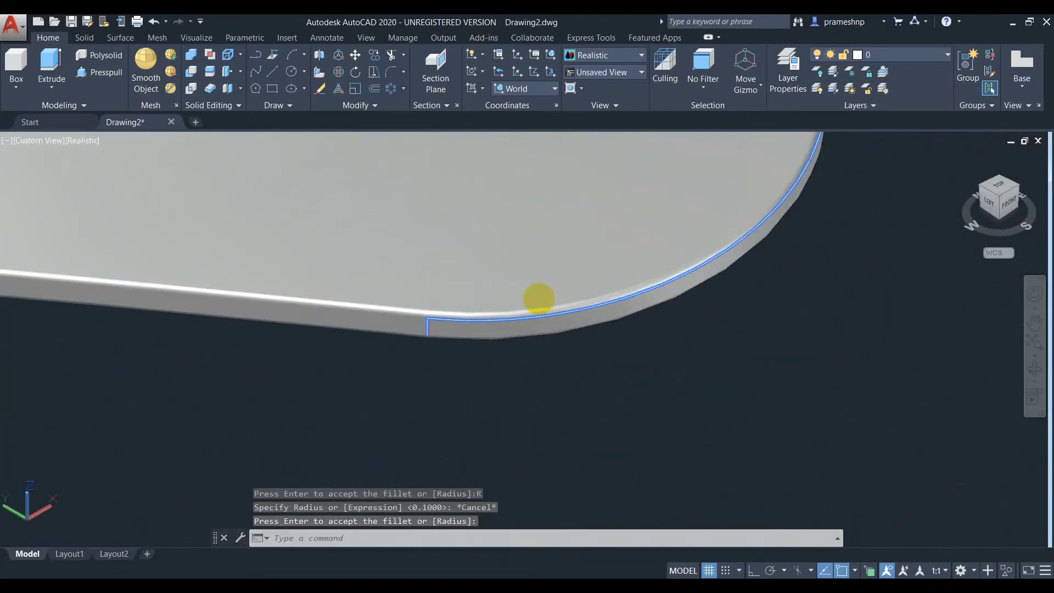
{"action": "scroll", "coordinate": [541, 302], "scroll_direction": "down", "scroll_amount": 2}
Erase the hub's centre circle, then undo to restore it
{"action": "scroll", "coordinate": [554, 313], "scroll_direction": "down", "scroll_amount": 3}
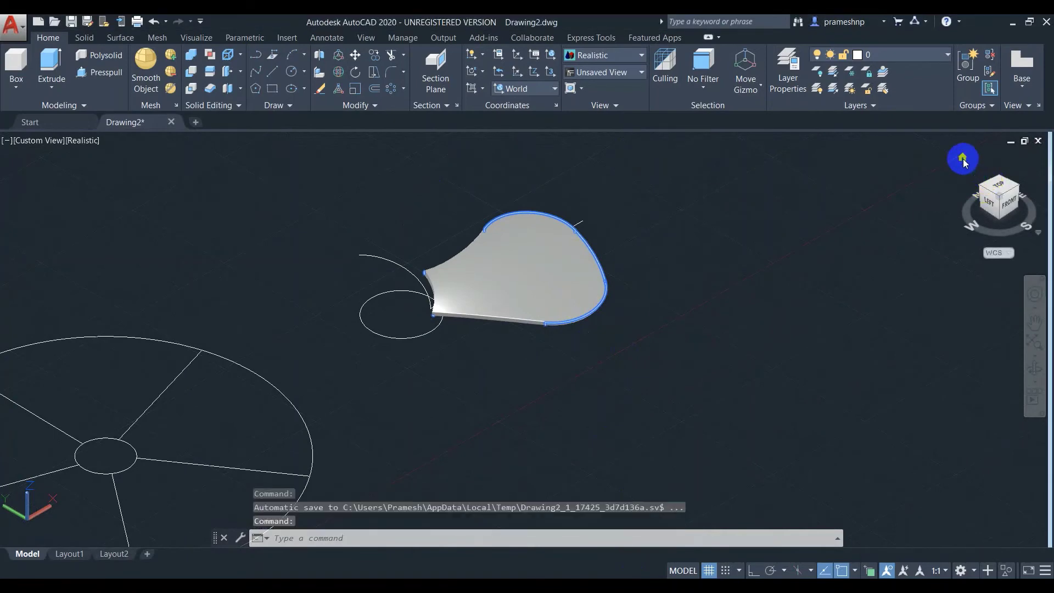
{"action": "scroll", "coordinate": [964, 159], "scroll_direction": "down", "scroll_amount": 1}
{"action": "scroll", "coordinate": [963, 159], "scroll_direction": "down", "scroll_amount": 1}
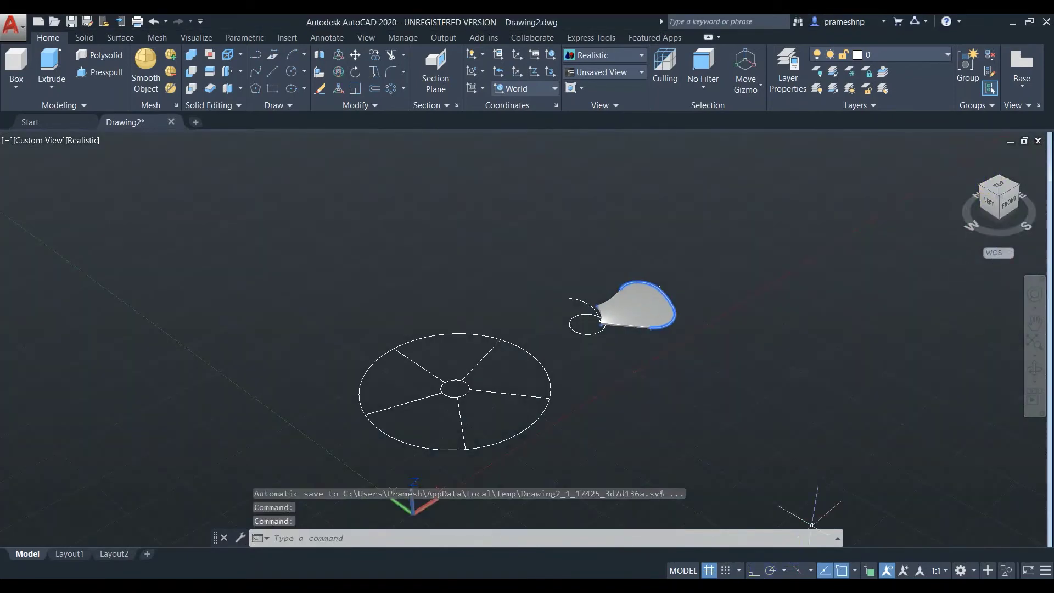
{"action": "scroll", "coordinate": [577, 311], "scroll_direction": "up", "scroll_amount": 3}
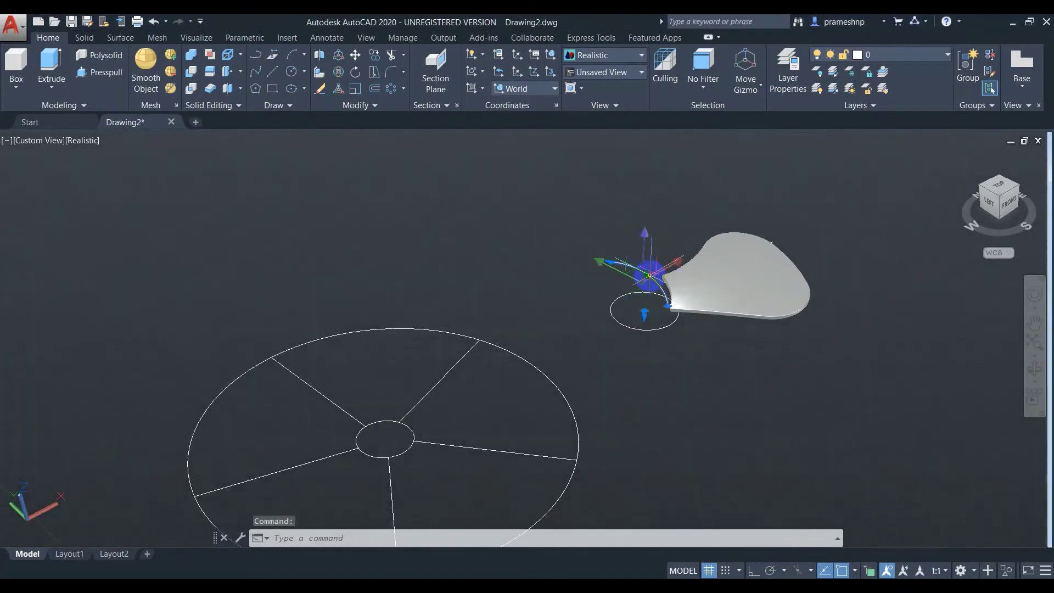
{"action": "key", "text": "Delete"}
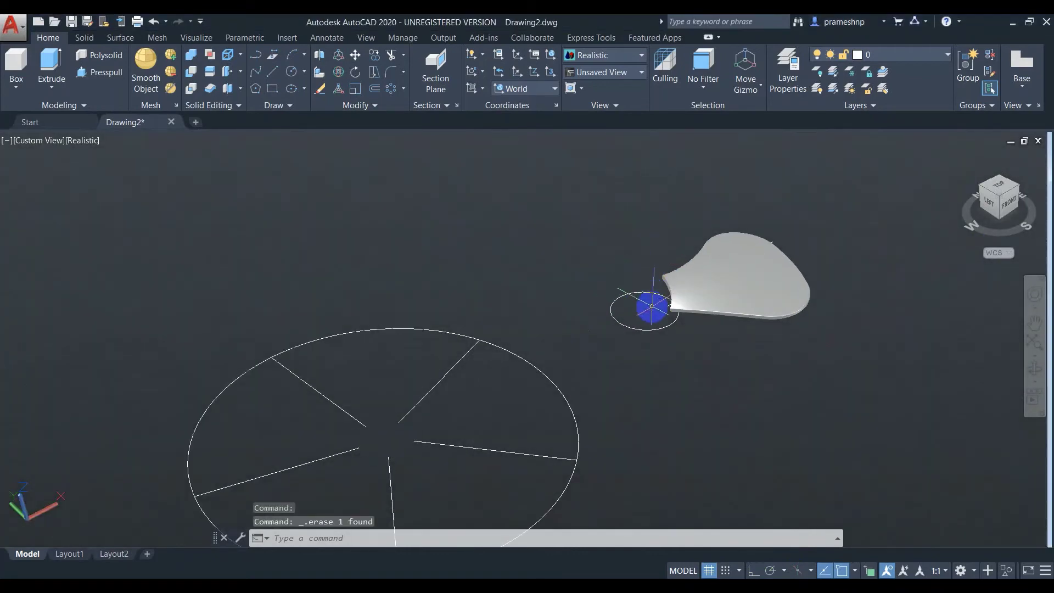
{"action": "key", "text": "ctrl+z"}
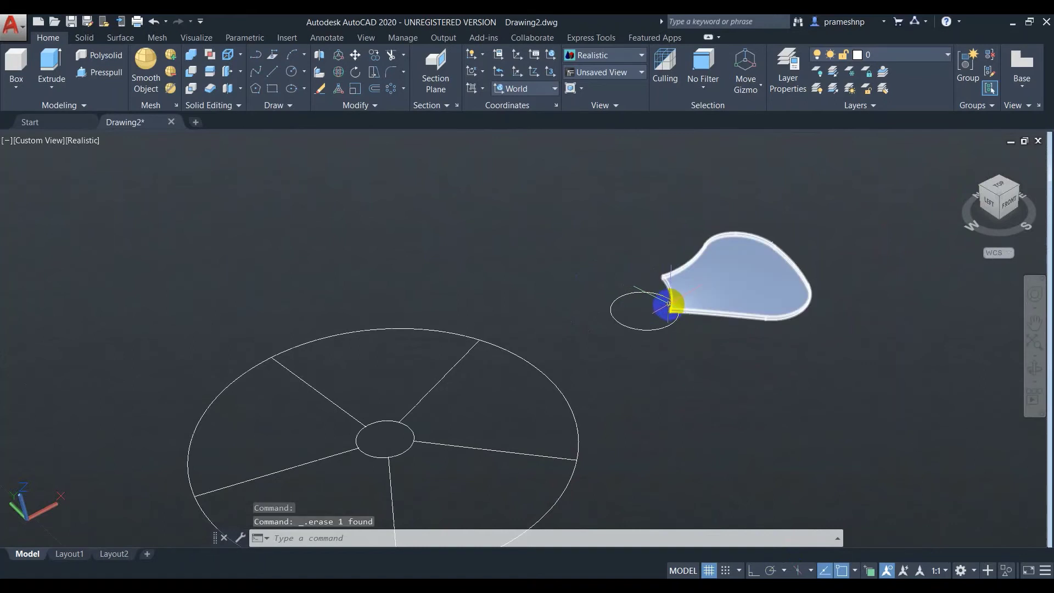
Delete the stray diagonal line at the blade root and select the blade solid
{"action": "scroll", "coordinate": [668, 304], "scroll_direction": "up", "scroll_amount": 3}
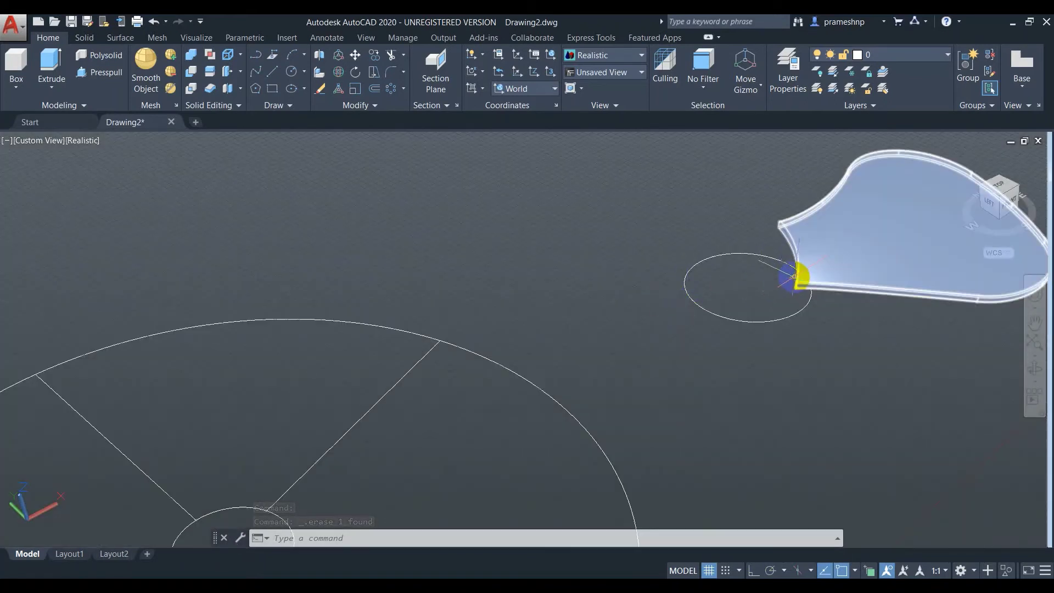
{"action": "left_click", "coordinate": [794, 277]}
{"action": "key", "text": "Delete"}
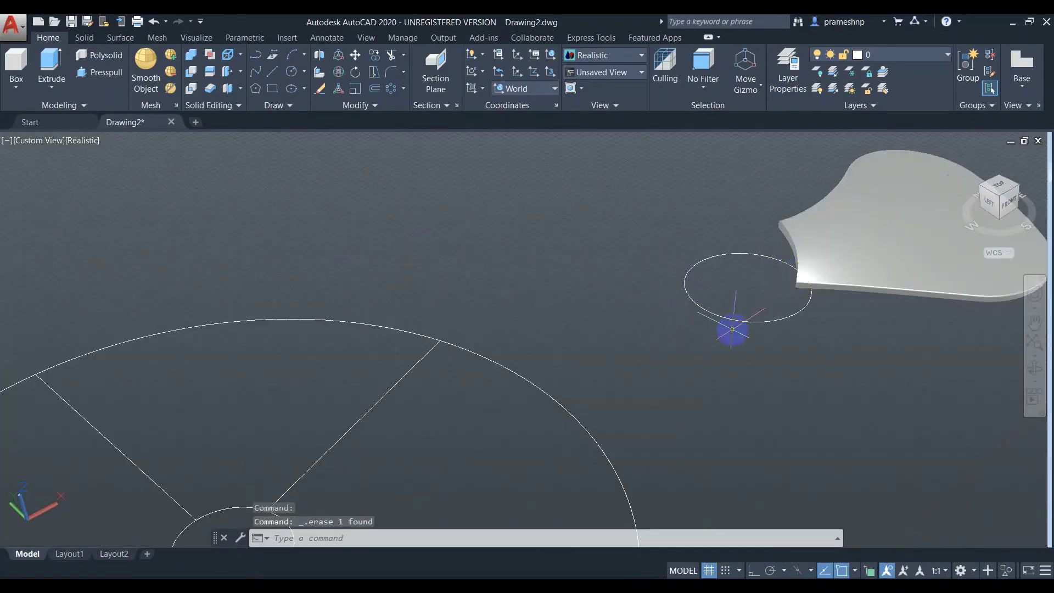
{"action": "left_click", "coordinate": [847, 237]}
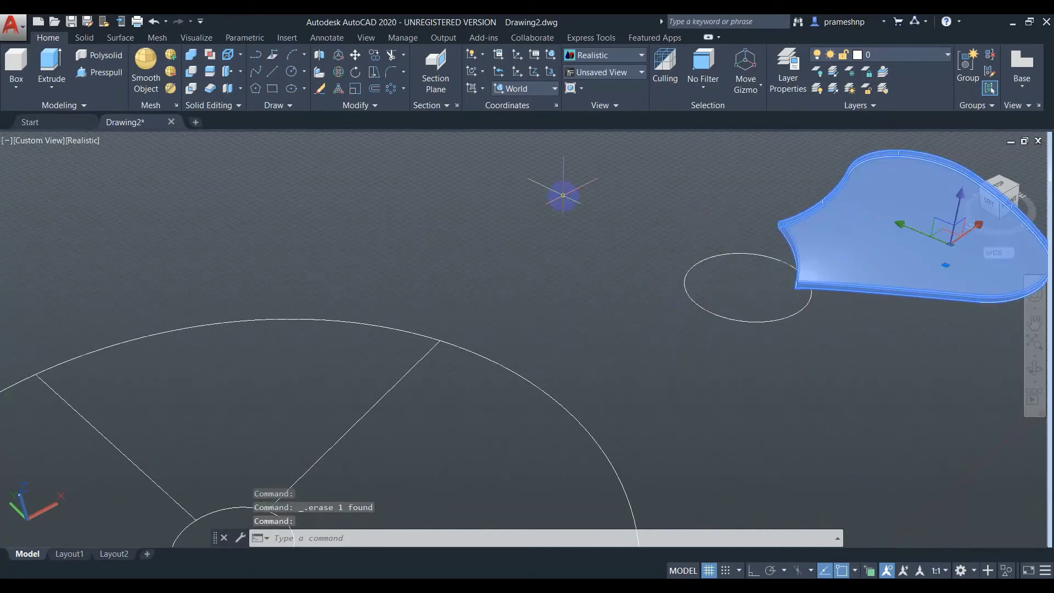
{"action": "left_click", "coordinate": [392, 89]}
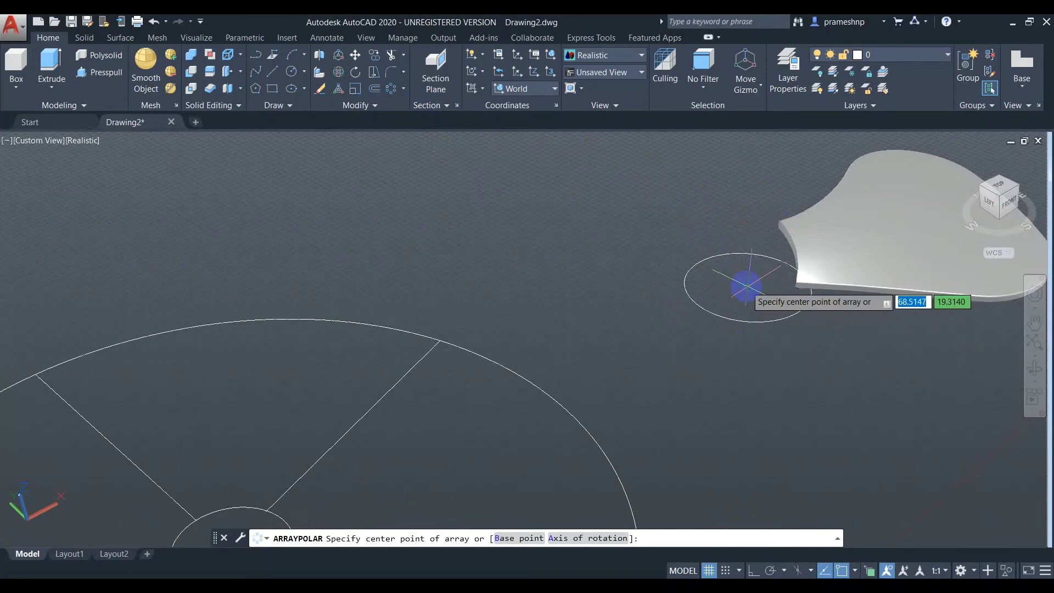
Polar-array the blade about the hub centre into 5 items spaced 72° apart
{"action": "left_click", "coordinate": [748, 287]}
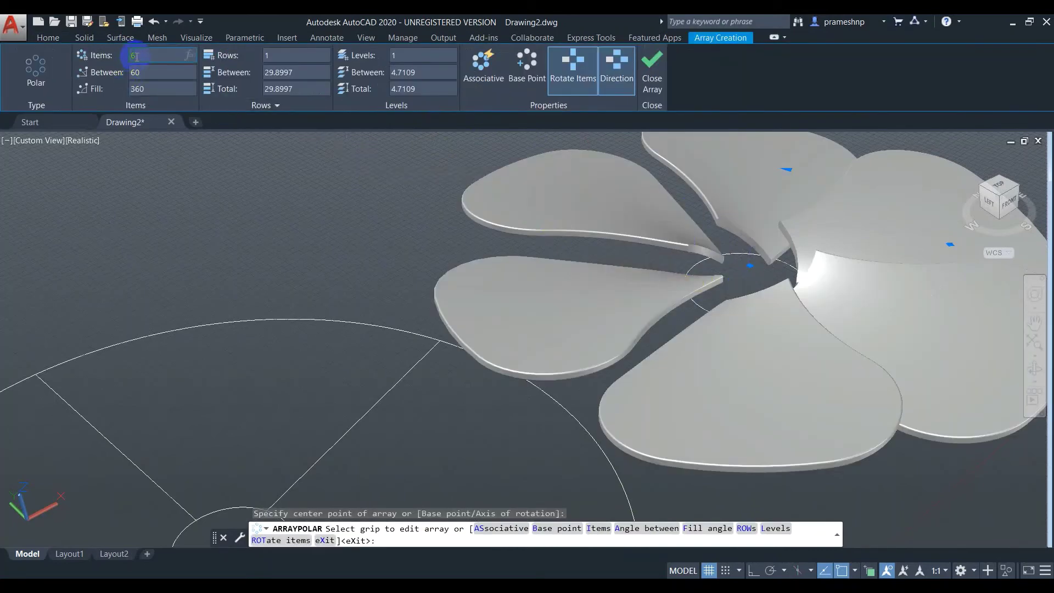
{"action": "key", "text": "Return"}
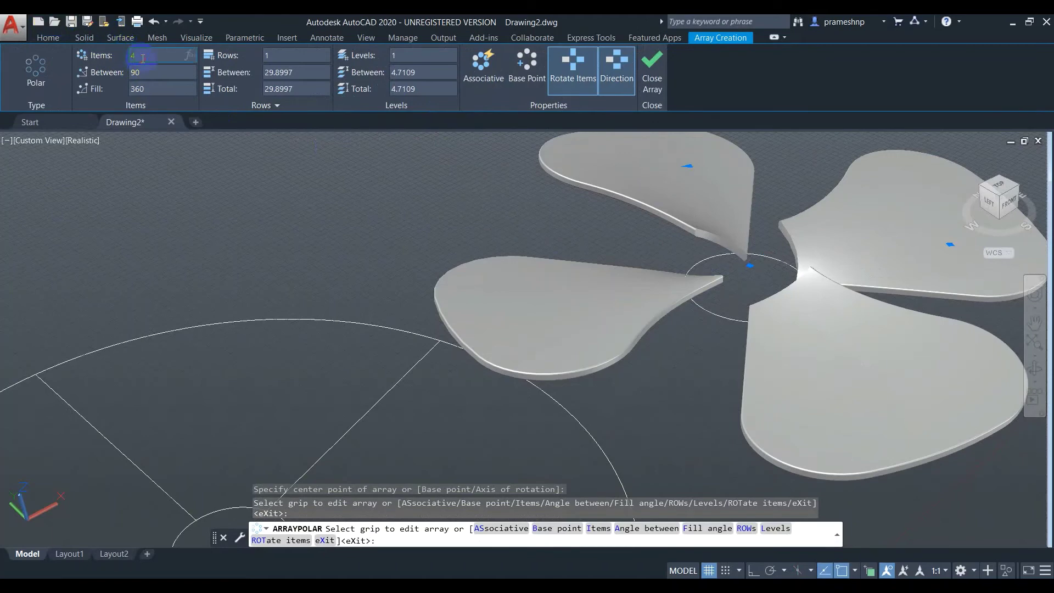
{"action": "key", "text": "Return"}
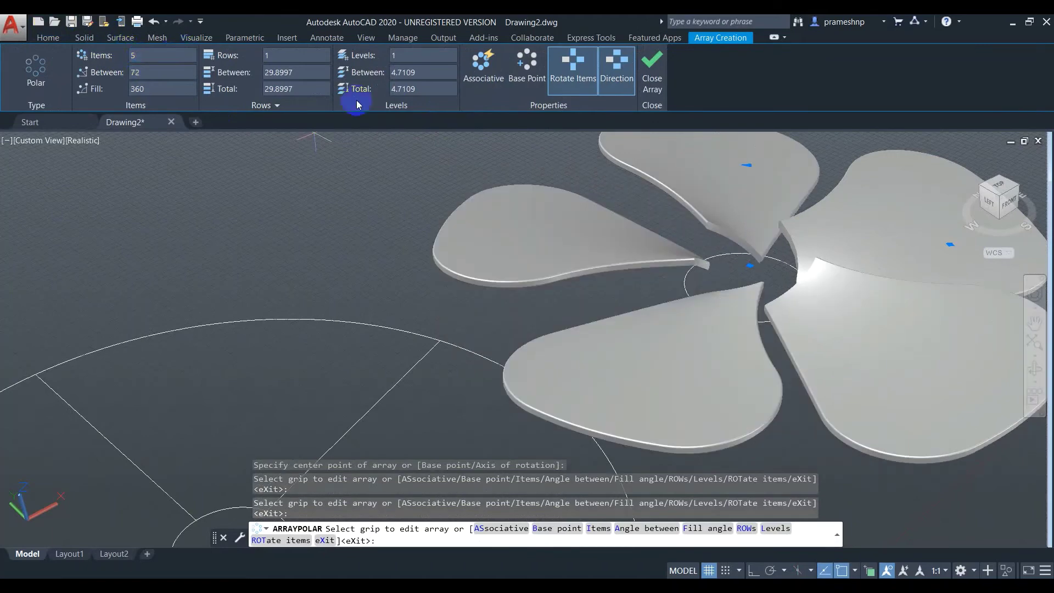
{"action": "scroll", "coordinate": [506, 228], "scroll_direction": "down", "scroll_amount": 2}
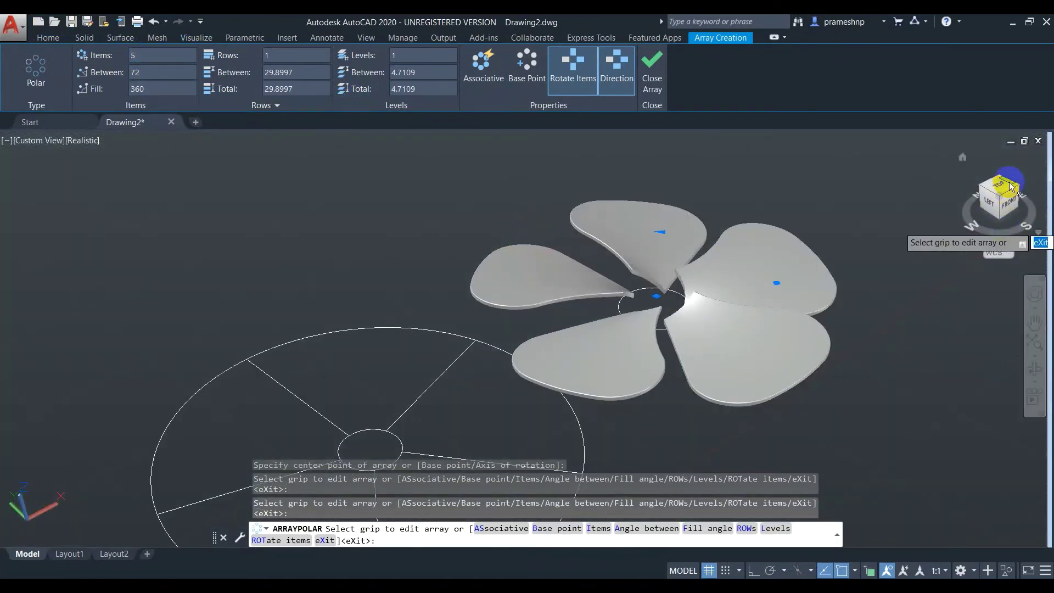
{"action": "key", "text": "Escape"}
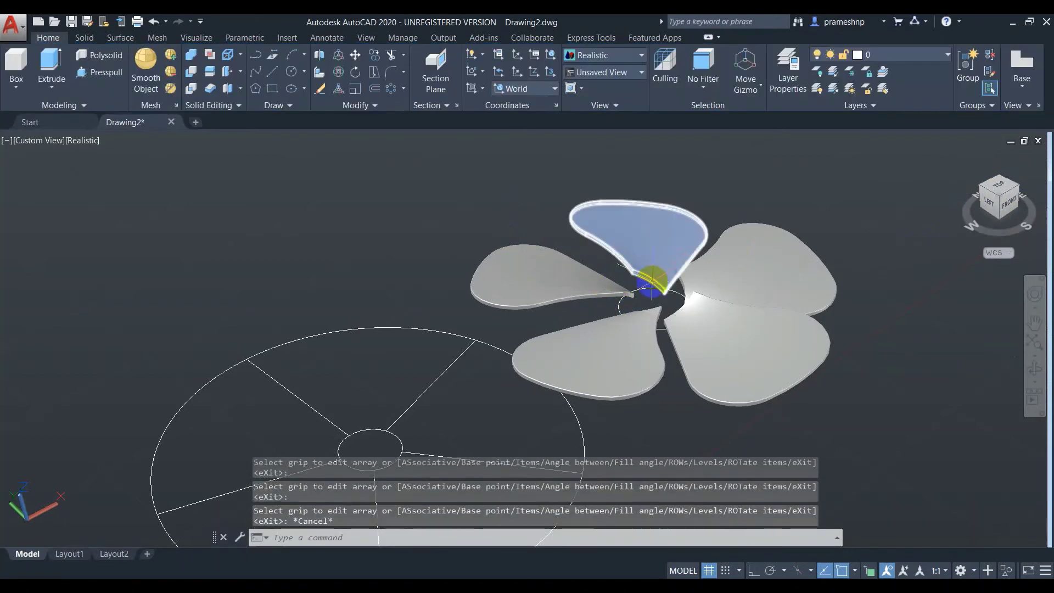
{"action": "left_click", "coordinate": [650, 283]}
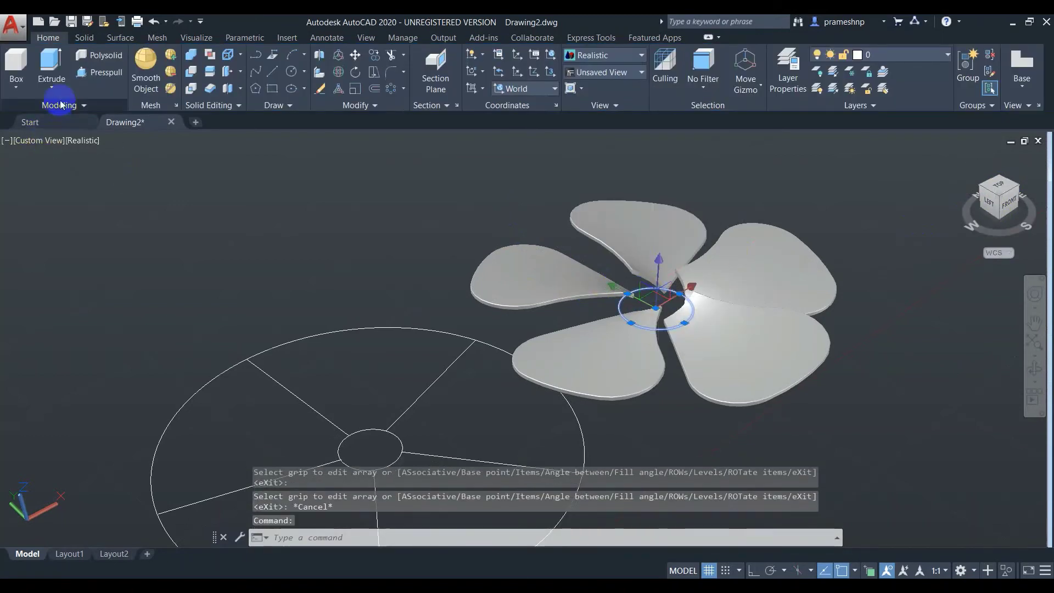
Extrude the centre circle to a height of 3 to form the hub cylinder
{"action": "left_click", "coordinate": [51, 65]}
{"action": "type", "text": "3"}
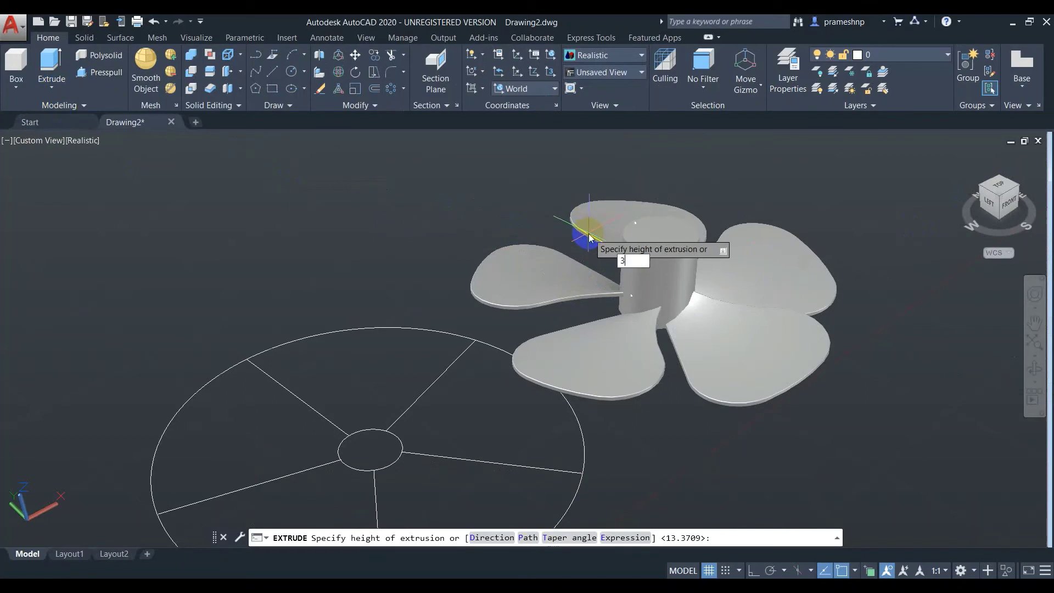
{"action": "key", "text": "Return"}
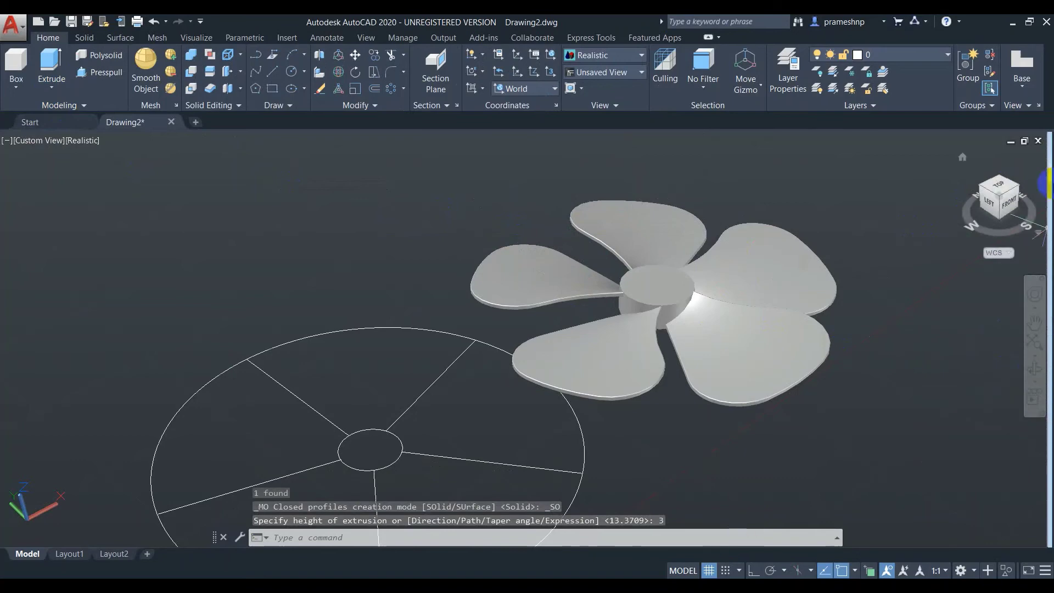
{"action": "middle_click_drag", "start_coordinate": [704, 519], "coordinate": [683, 313], "text": "shift"}
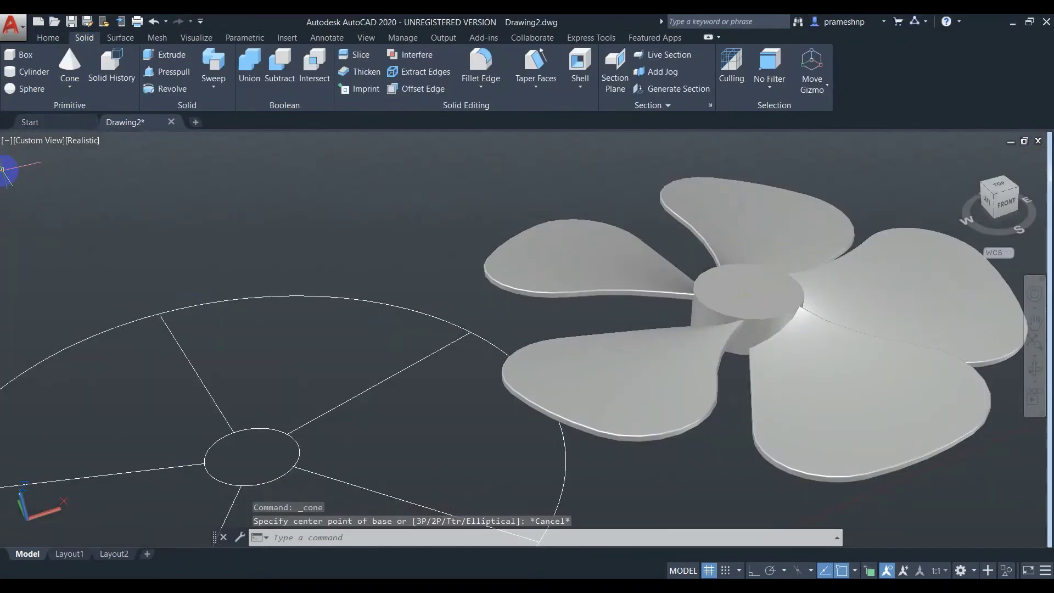
Begin a cone on the hub top, then cancel the first attempt
{"action": "left_click", "coordinate": [70, 71]}
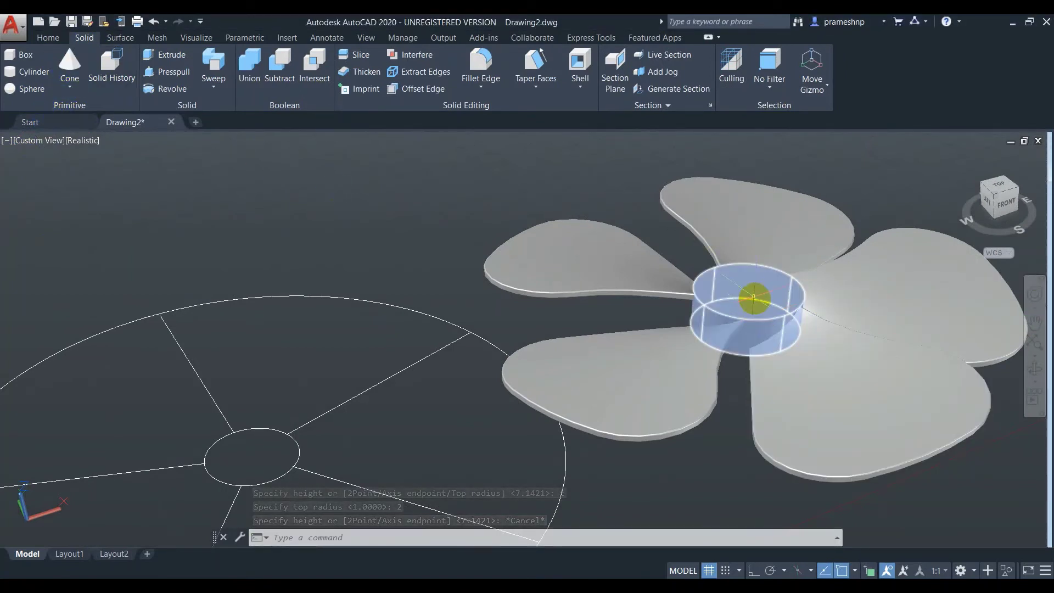
{"action": "left_click", "coordinate": [70, 64]}
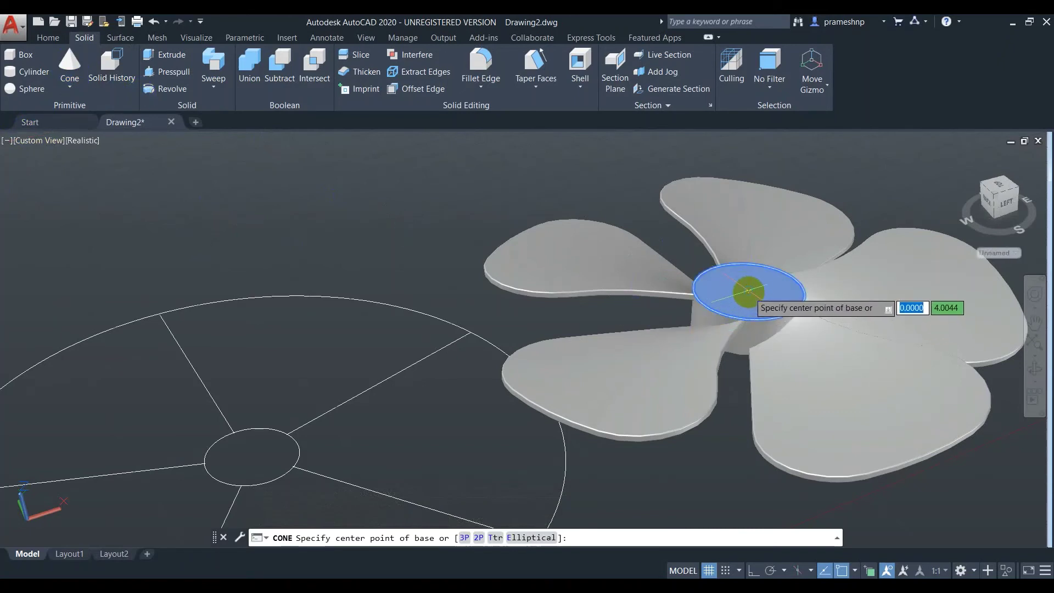
{"action": "left_click", "coordinate": [748, 291]}
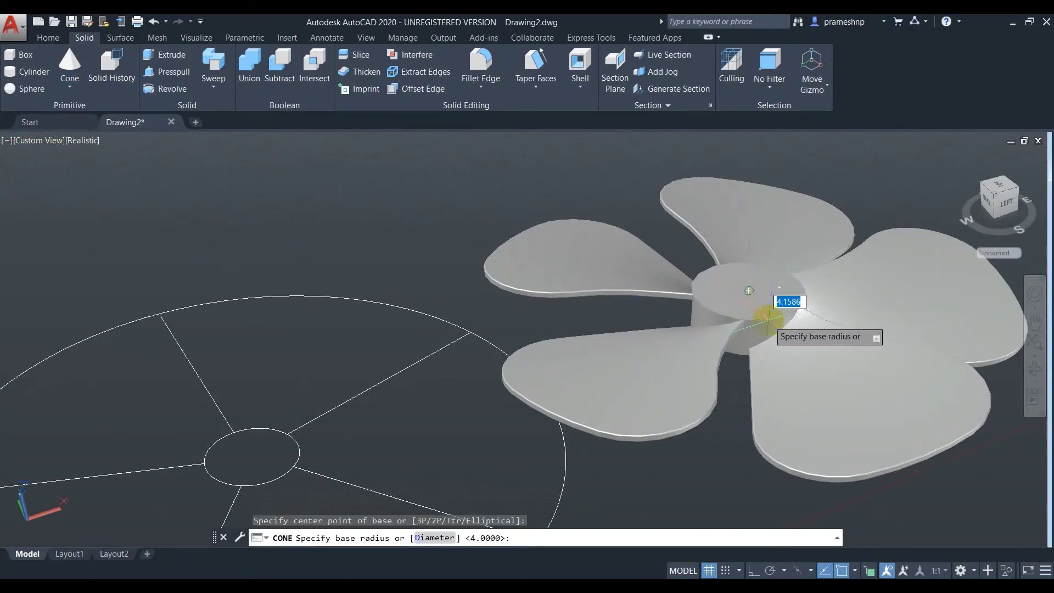
{"action": "left_click", "coordinate": [768, 317]}
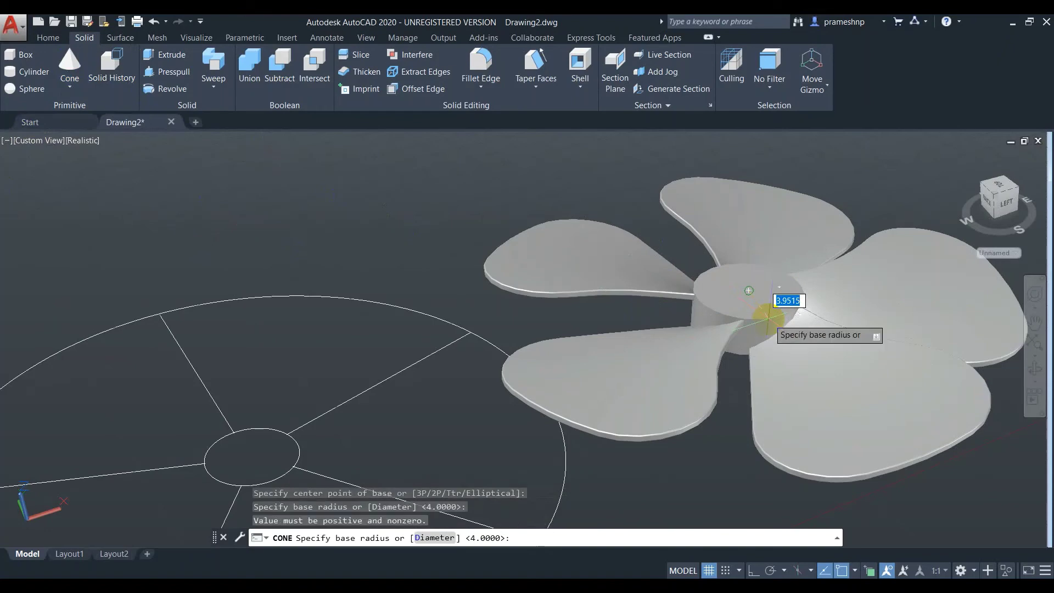
{"action": "key", "text": "Escape"}
Create a cone at the hub centre with base radius 3.5 and top radius 1.8
{"action": "left_click", "coordinate": [70, 61]}
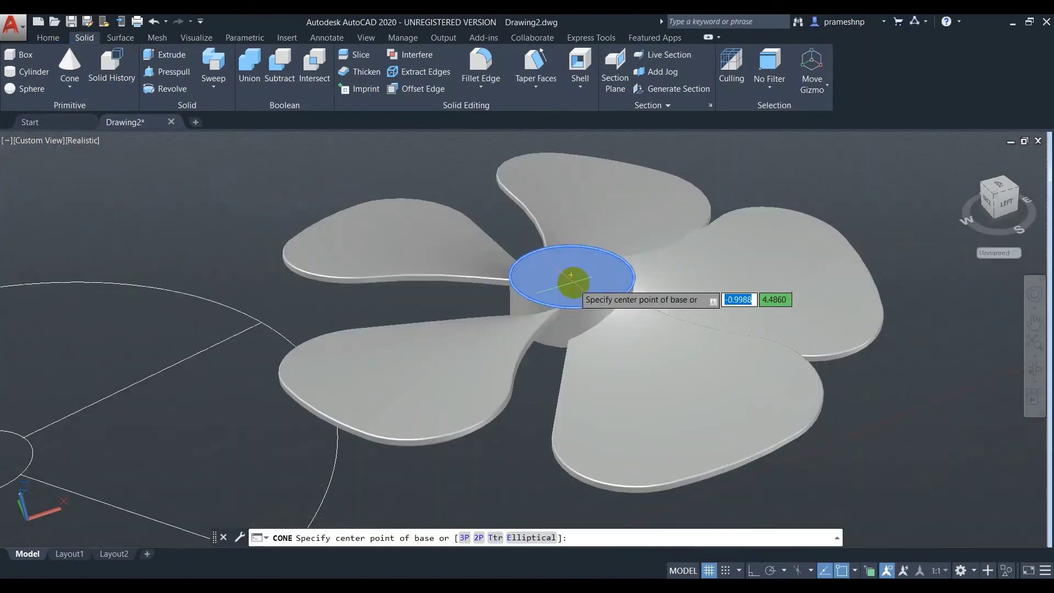
{"action": "left_click", "coordinate": [569, 277]}
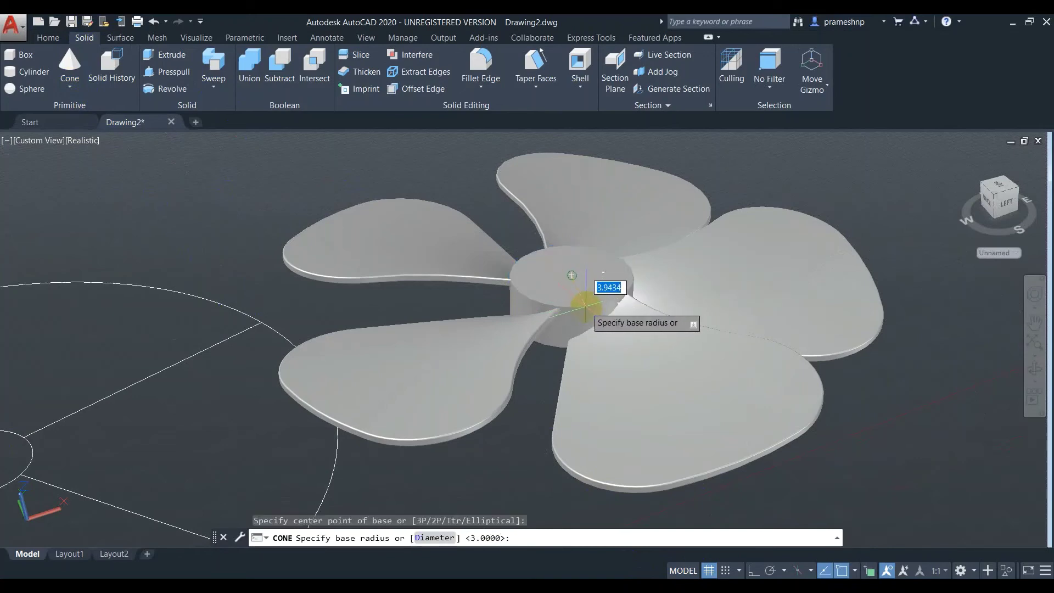
{"action": "left_click", "coordinate": [586, 302]}
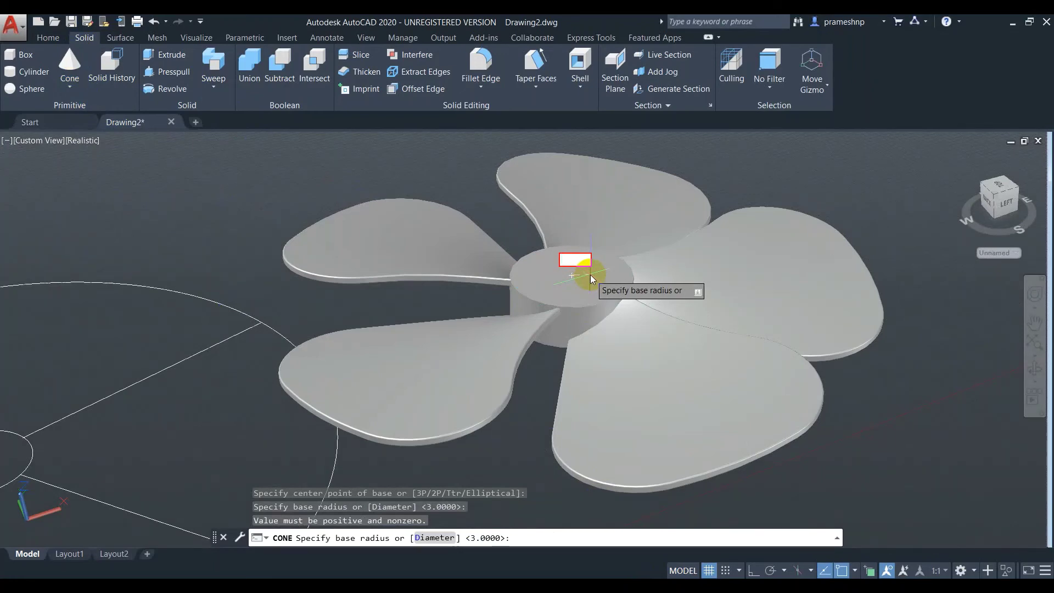
{"action": "type", "text": "3.5"}
{"action": "key", "text": "Return"}
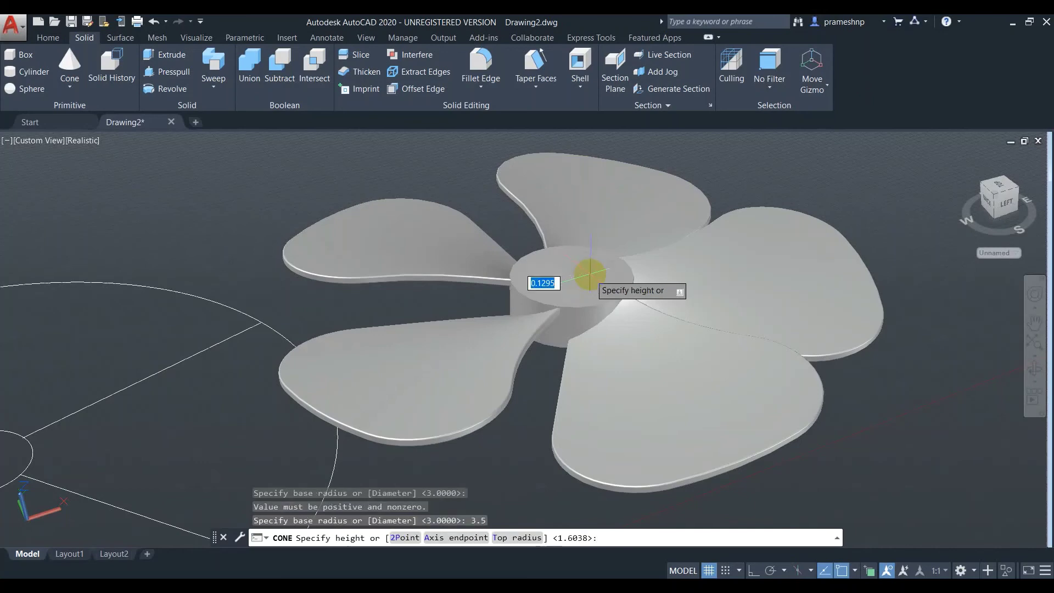
{"action": "type", "text": "t"}
{"action": "key", "text": "Return"}
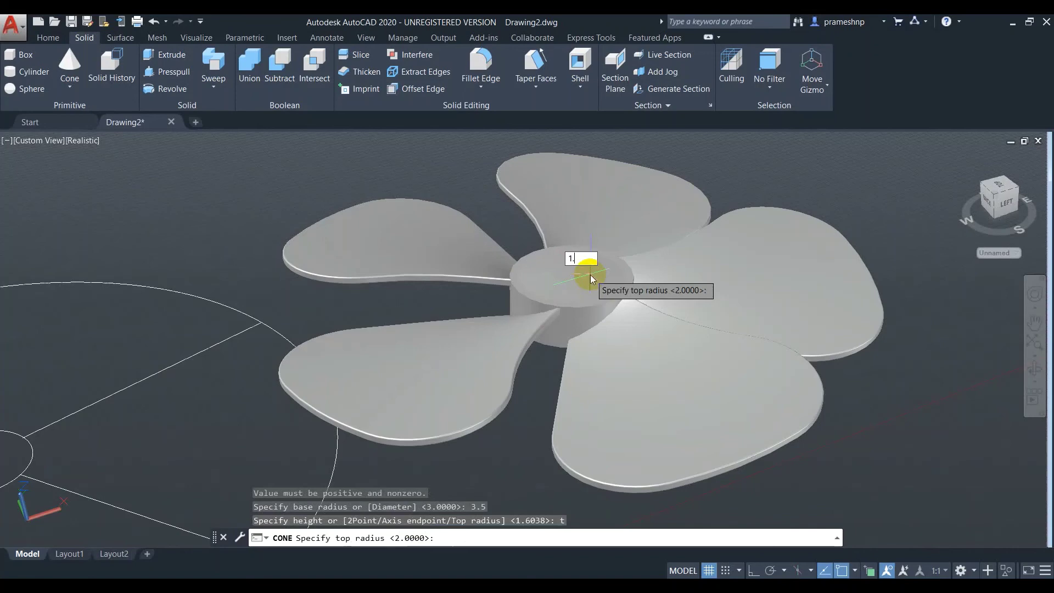
{"action": "type", "text": ".8"}
{"action": "key", "text": "Return"}
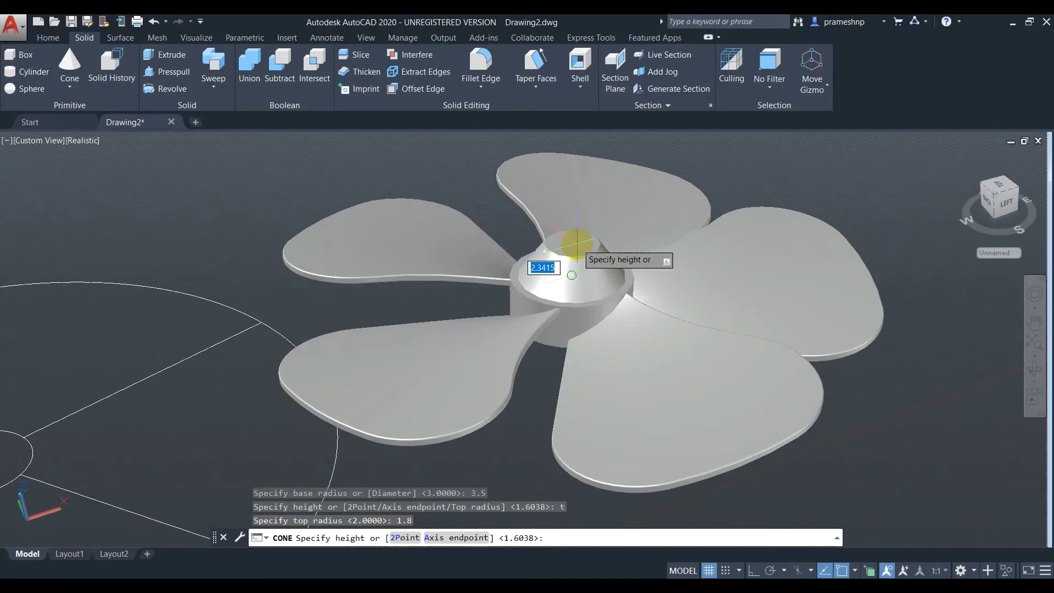
{"action": "left_click", "coordinate": [575, 245]}
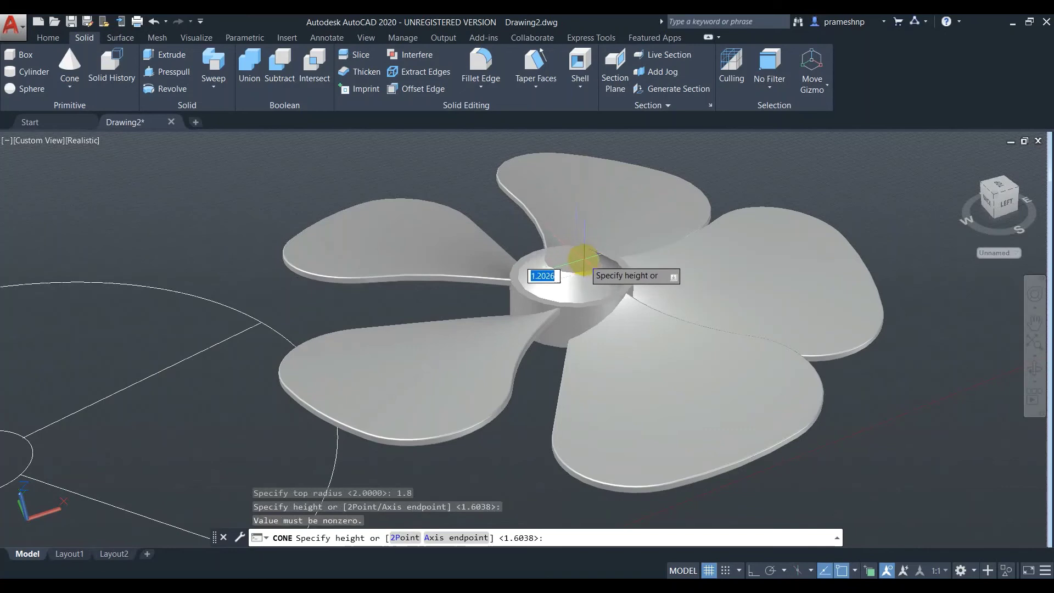
{"action": "key", "text": "Return"}
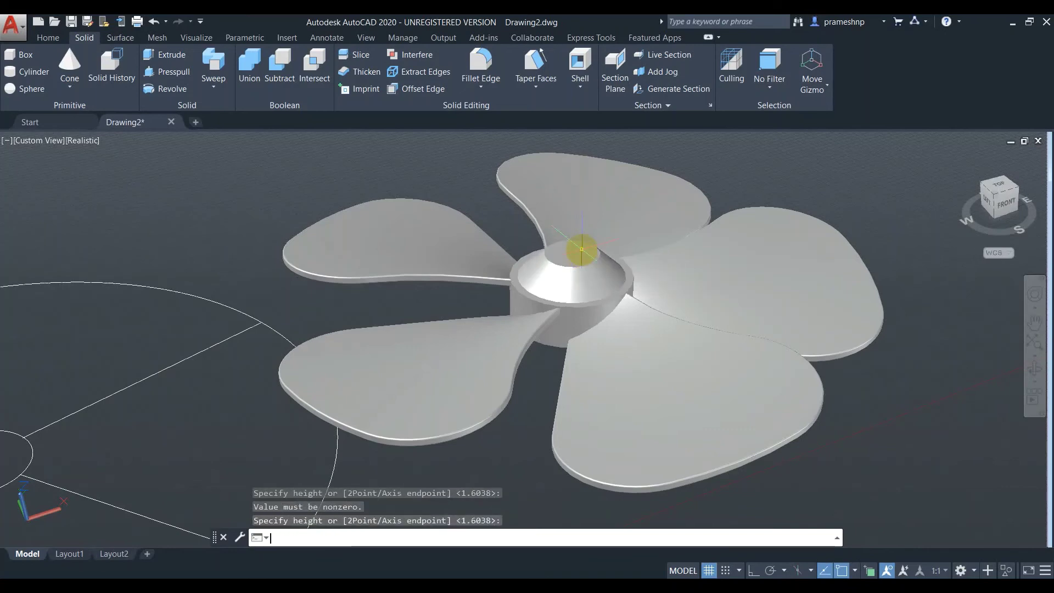
{"action": "left_click", "coordinate": [782, 517]}
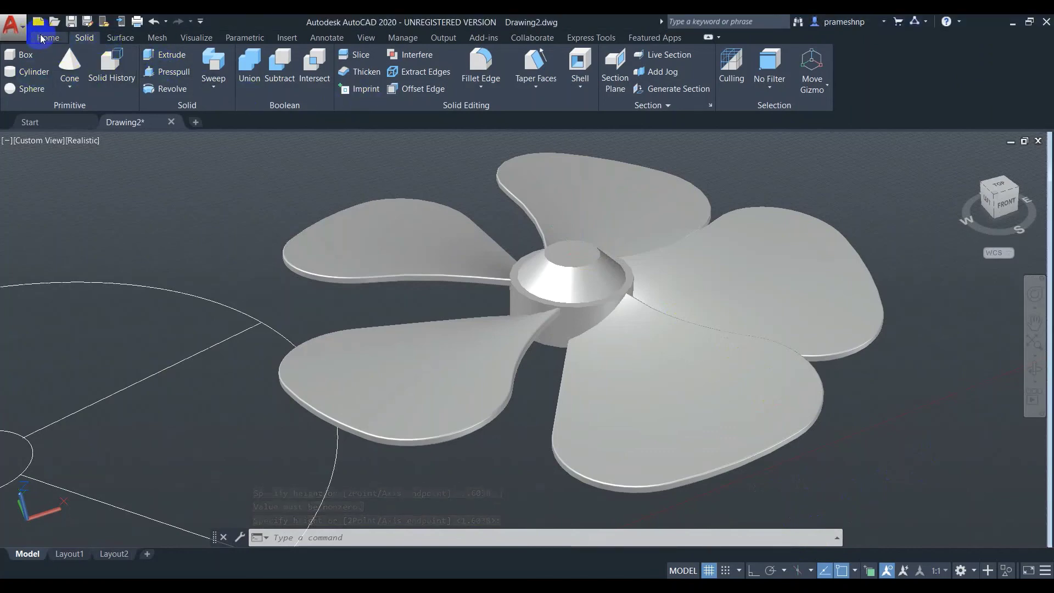
Draw a small circle at the cone's top centre and press-pull it down into a shaft hole
{"action": "left_click", "coordinate": [49, 38]}
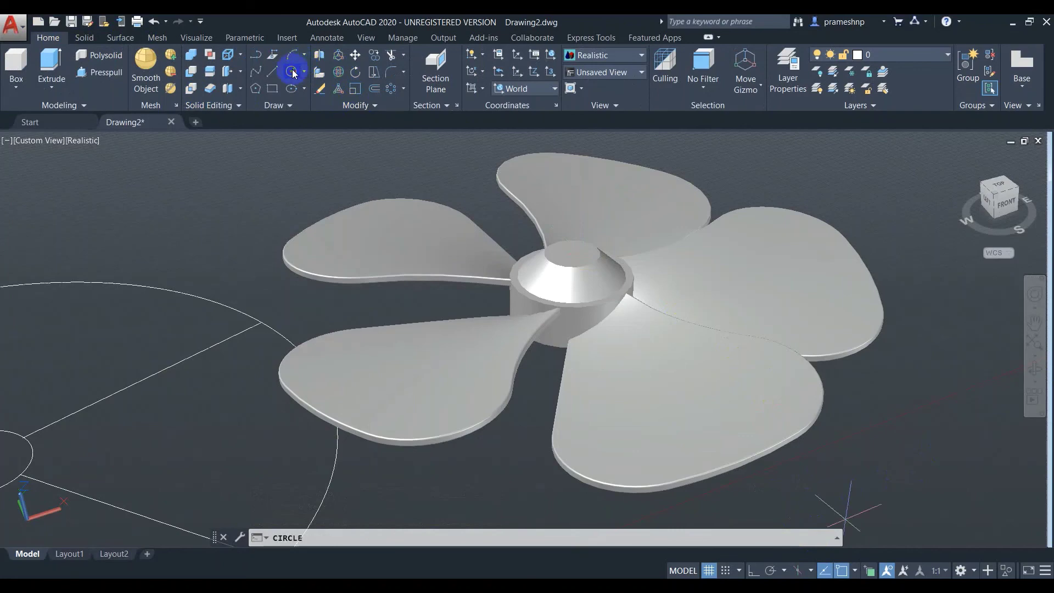
{"action": "left_click", "coordinate": [572, 253]}
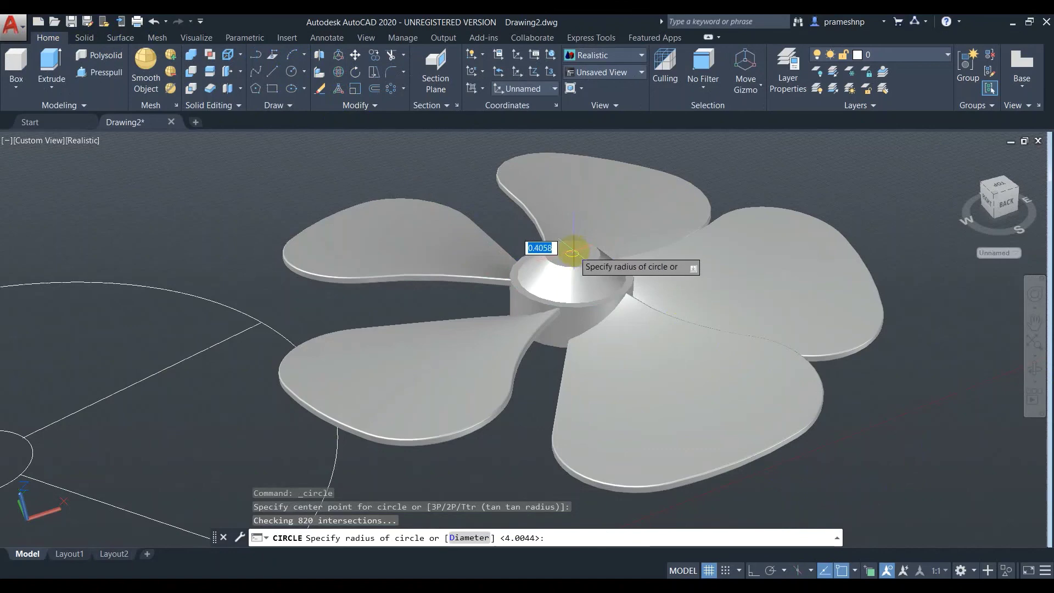
{"action": "left_click", "coordinate": [573, 249]}
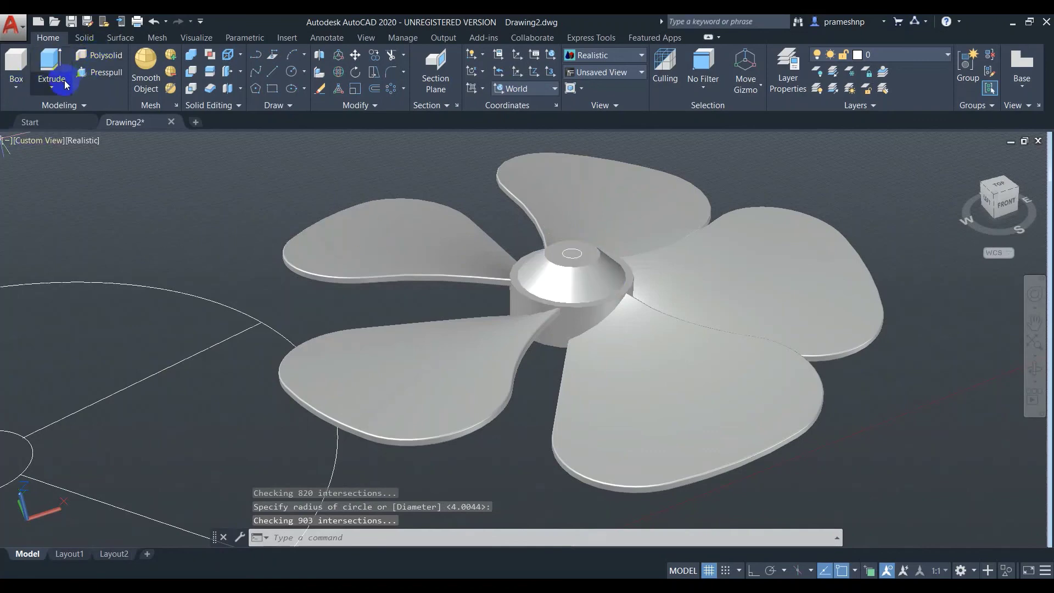
{"action": "left_click", "coordinate": [102, 75]}
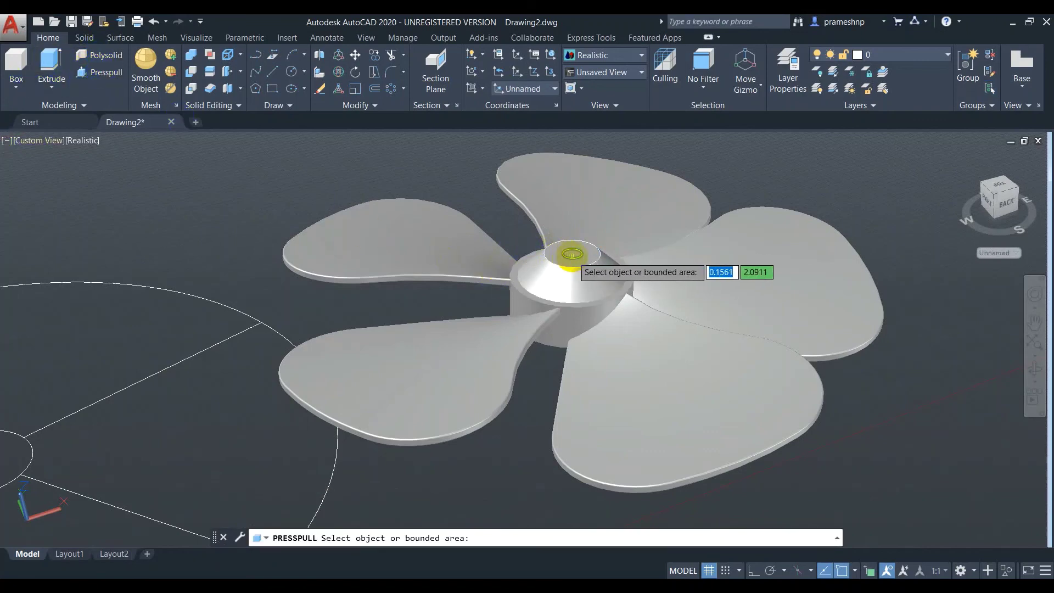
{"action": "left_click", "coordinate": [573, 253]}
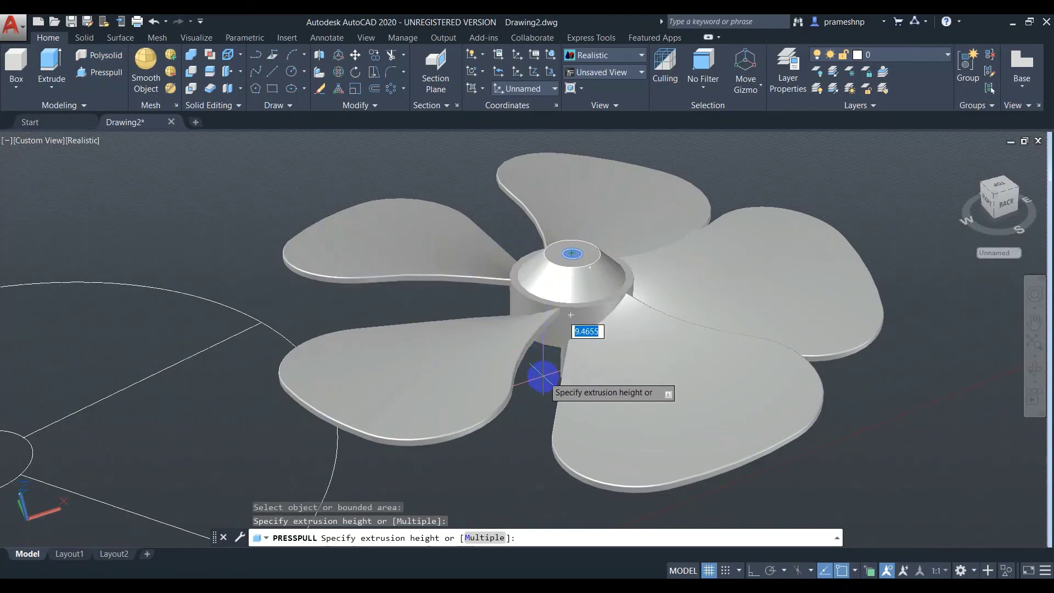
{"action": "left_click", "coordinate": [1035, 369]}
{"action": "mouse_move", "coordinate": [544, 261]}
{"action": "left_mouse_down"}
{"action": "mouse_move", "coordinate": [546, 336]}
{"action": "mouse_move", "coordinate": [602, 388]}
{"action": "mouse_move", "coordinate": [608, 329]}
{"action": "mouse_move", "coordinate": [582, 228]}
{"action": "mouse_move", "coordinate": [593, 170]}
{"action": "mouse_move", "coordinate": [644, 254]}
{"action": "mouse_move", "coordinate": [583, 353]}
{"action": "mouse_move", "coordinate": [497, 363]}
{"action": "mouse_move", "coordinate": [454, 393]}
{"action": "mouse_move", "coordinate": [436, 384]}
{"action": "mouse_move", "coordinate": [528, 377]}
{"action": "left_mouse_up"}
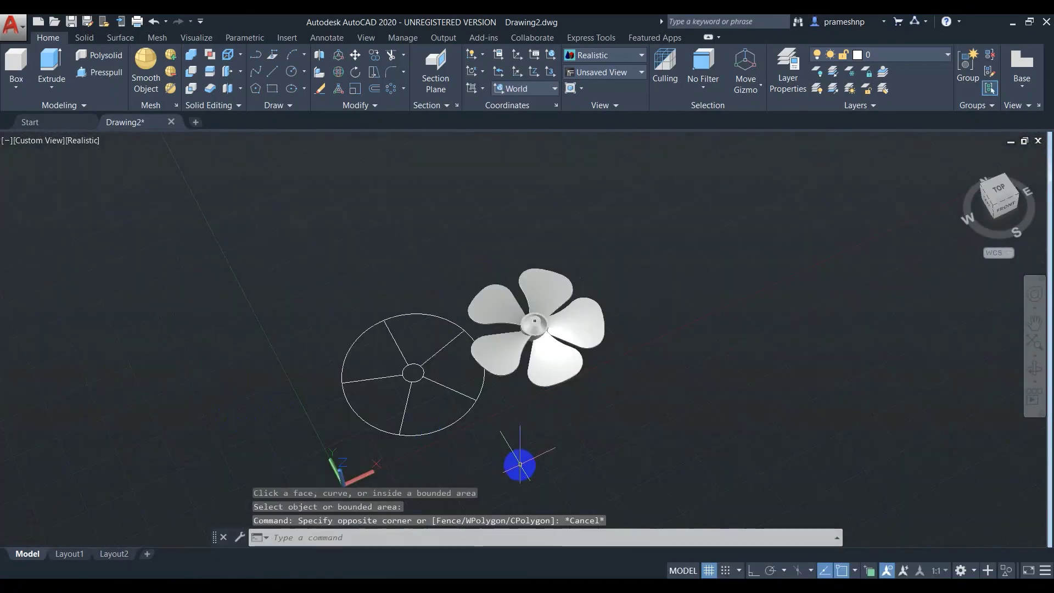